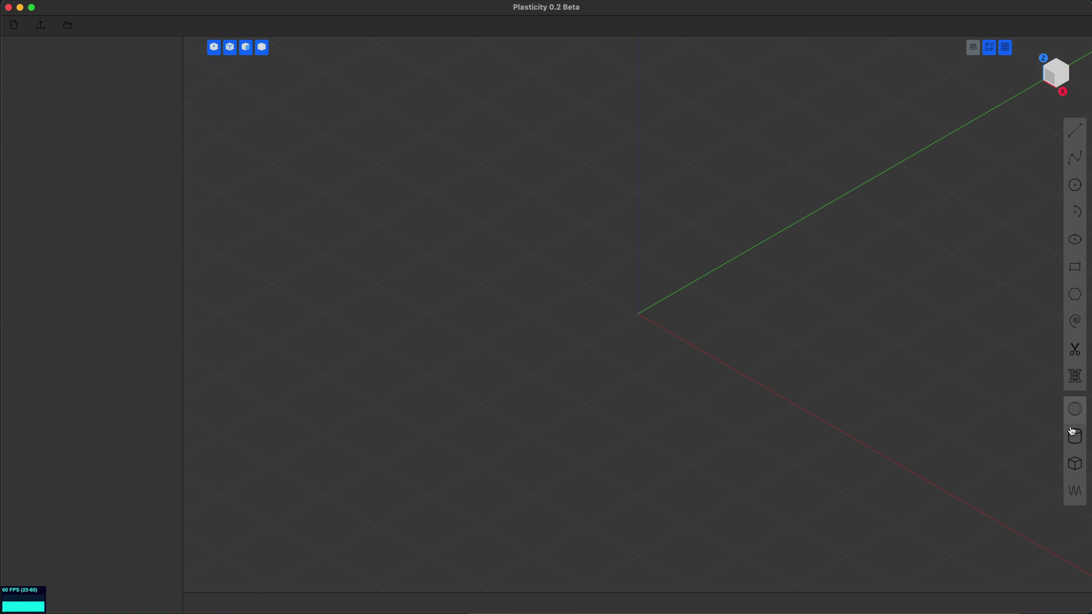
# - Create a long rectangular box on the ground plane using the corner box tool
pyautogui.click(1075, 471)
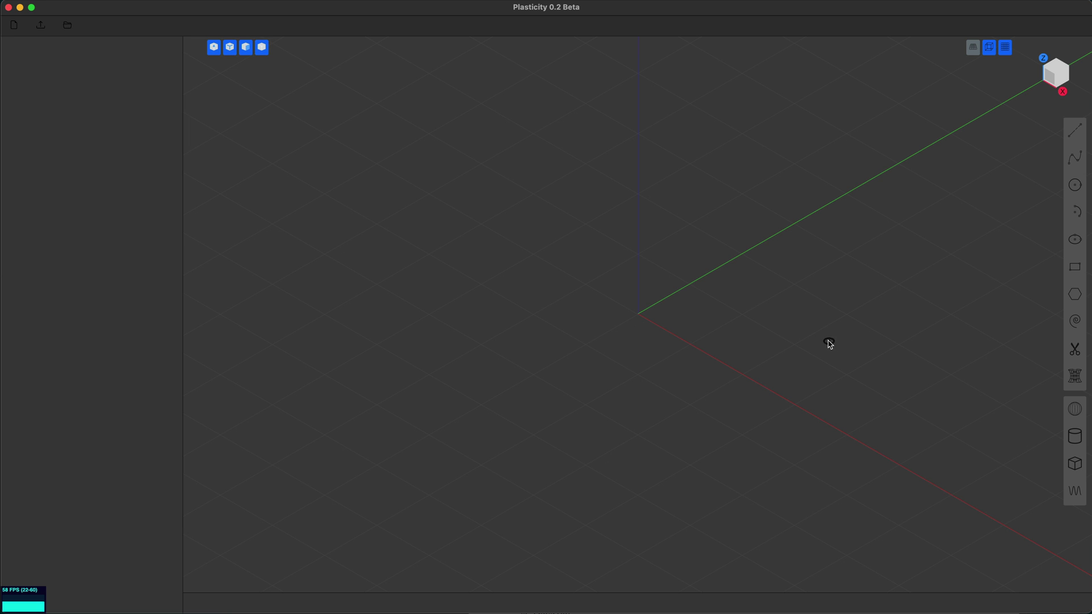
pyautogui.click(636, 317)
pyautogui.click(968, 259)
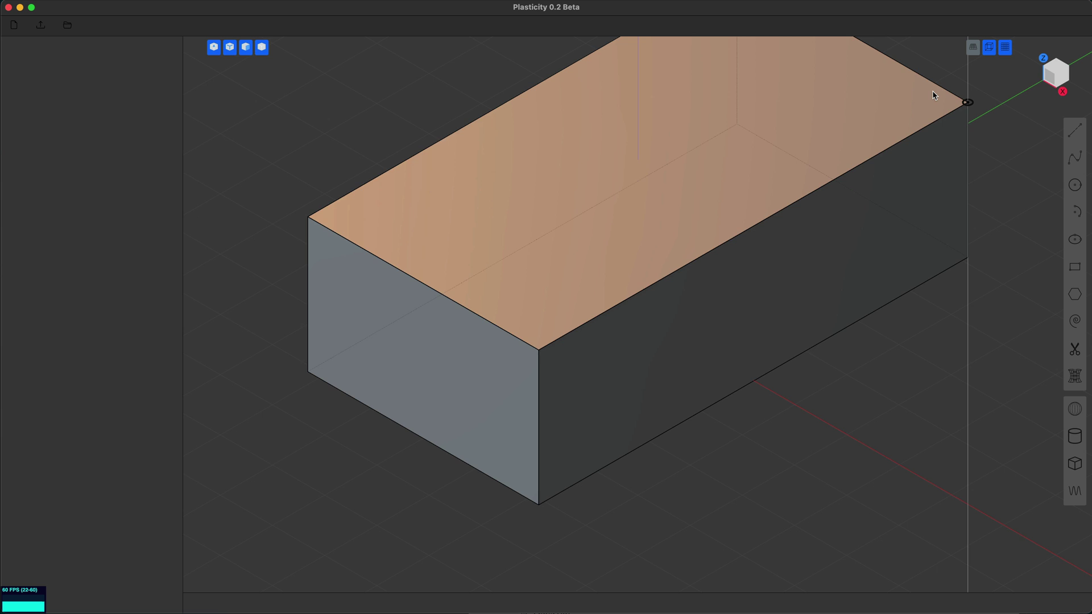
pyautogui.click(904, 171)
pyautogui.scroll(-2, 883, 305)
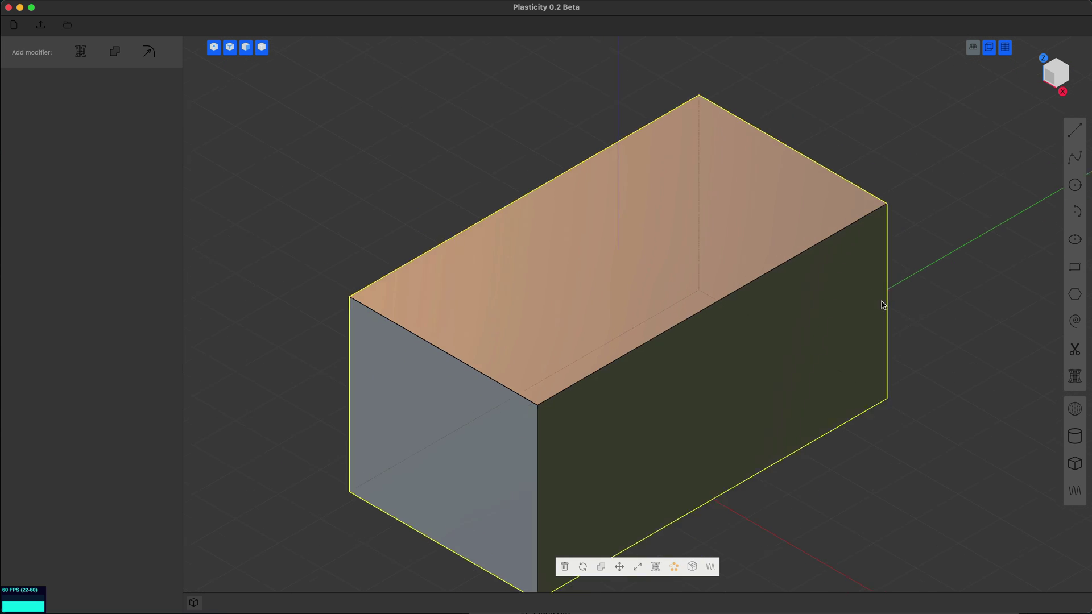
# - Chamfer the four vertical corner edges of the box
pyautogui.keyDown('shift'); pyautogui.moveTo(837, 348); pyautogui.dragTo(854, 238, button='middle'); pyautogui.keyUp('shift')
pyautogui.moveTo(984, 246); pyautogui.dragTo(302, 266)
pyautogui.press('f')
pyautogui.moveTo(639, 444); pyautogui.dragTo(672, 458, button='middle')
pyautogui.press('c')
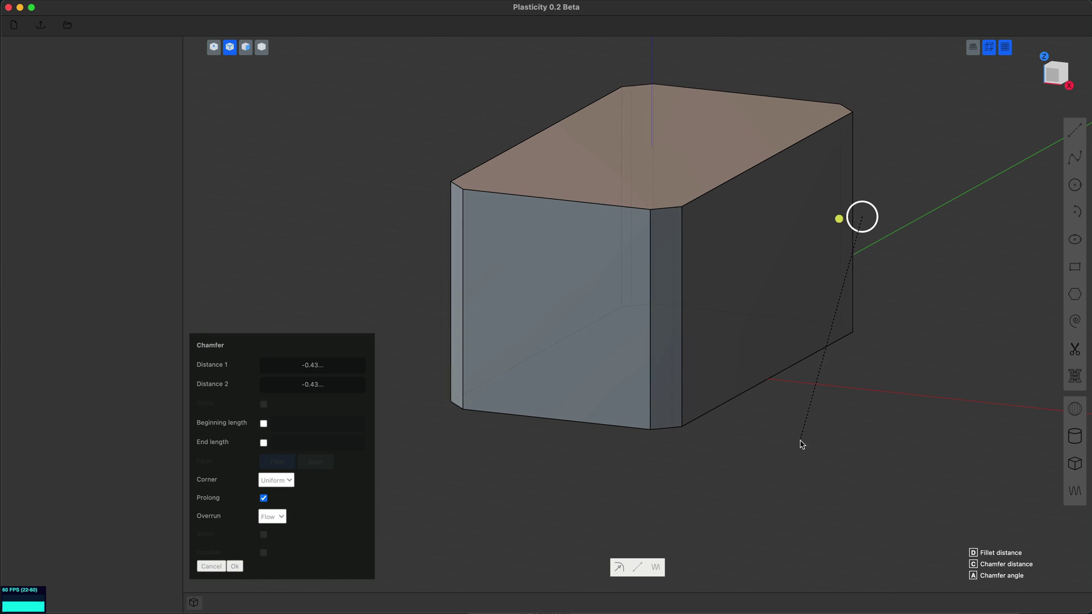
pyautogui.click(834, 460)
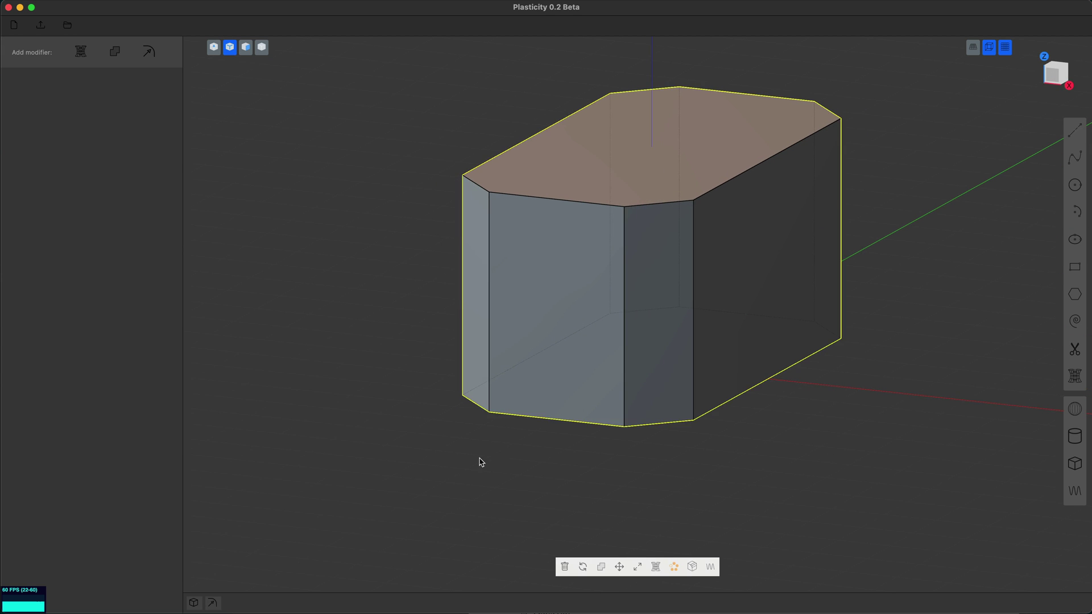
# - Align the view squarely to the box's long side face and hide the grid
pyautogui.moveTo(480, 461); pyautogui.dragTo(639, 454, button='middle')
pyautogui.press('3')
pyautogui.click(621, 323)
pyautogui.press('space')
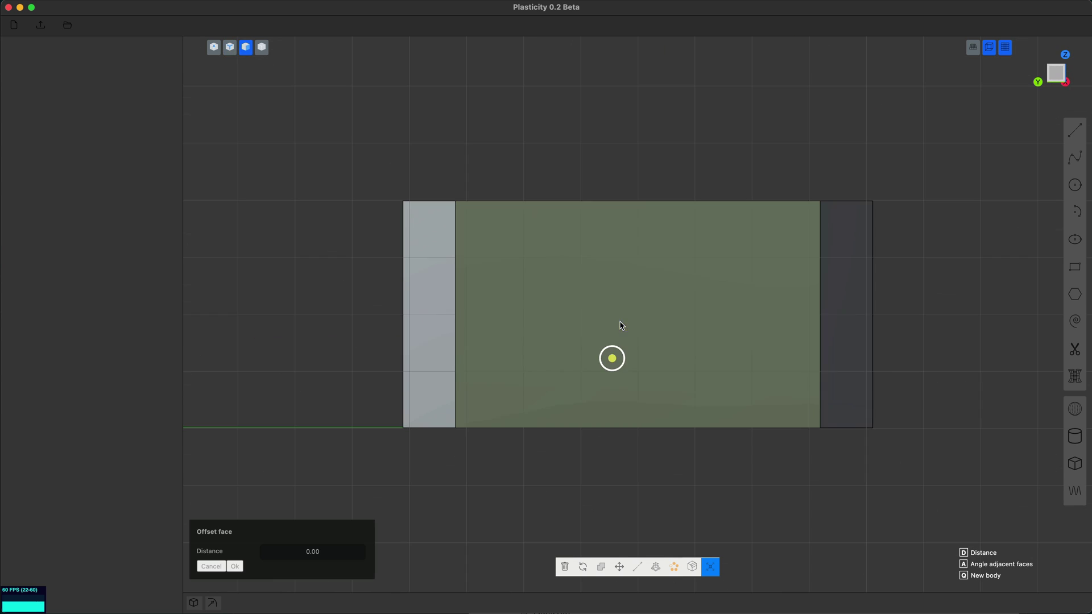
pyautogui.click(1002, 50)
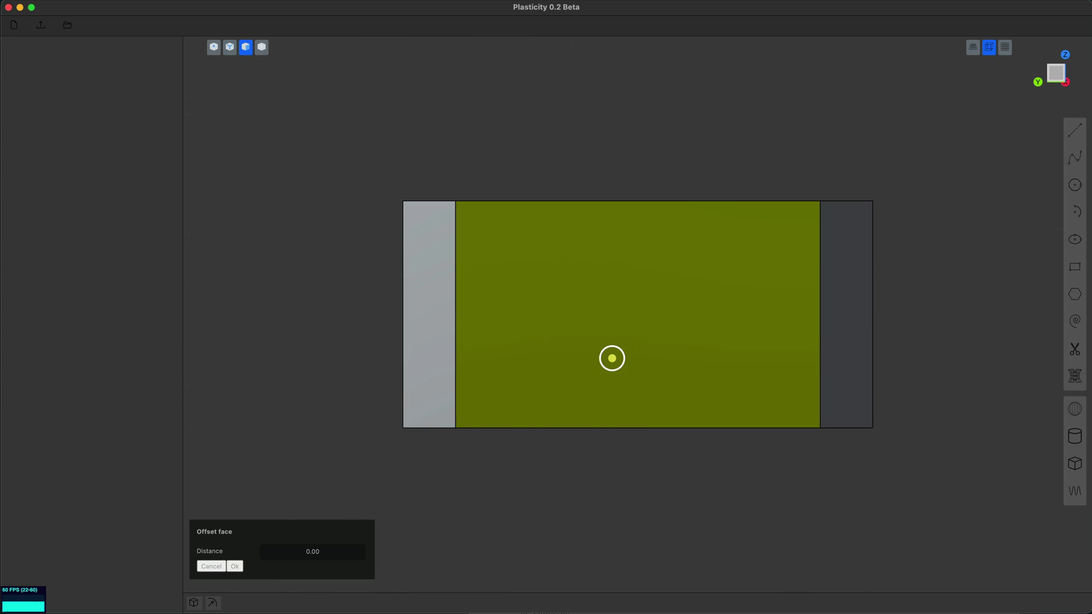
# - Draw a straight horizontal line across the long side near its upper edge, past both ends, and cut the body with it
pyautogui.click(1075, 131)
pyautogui.click(364, 243)
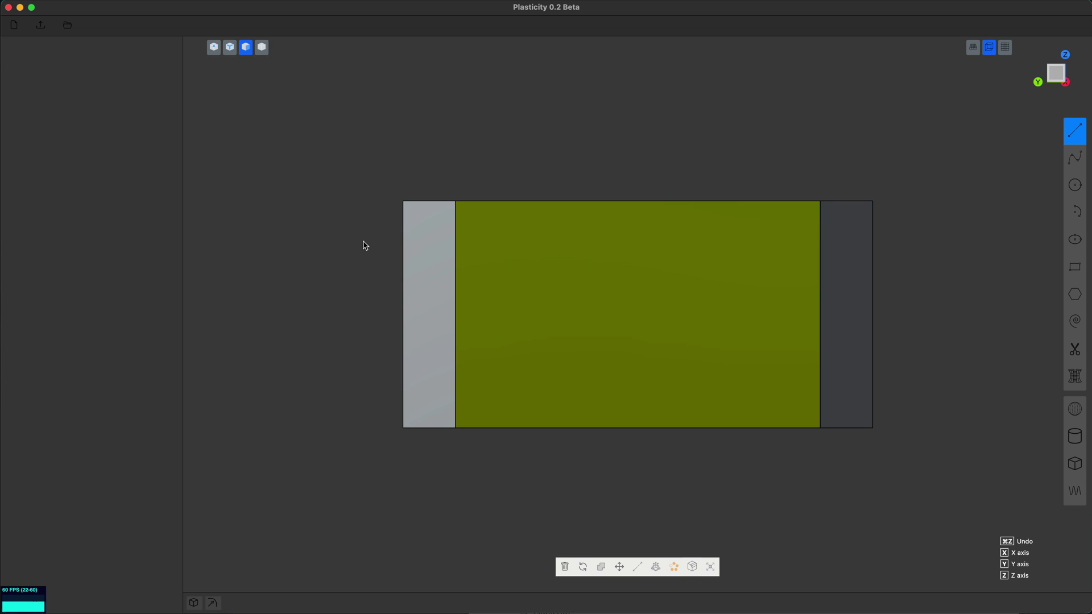
pyautogui.click(941, 263)
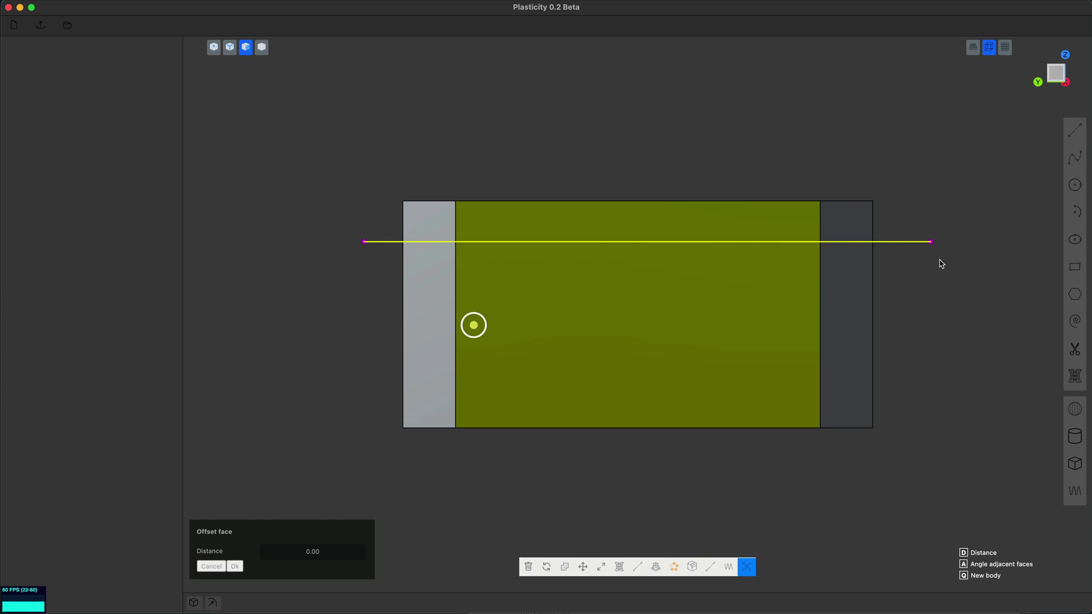
pyautogui.moveTo(938, 260); pyautogui.dragTo(904, 290, button='middle')
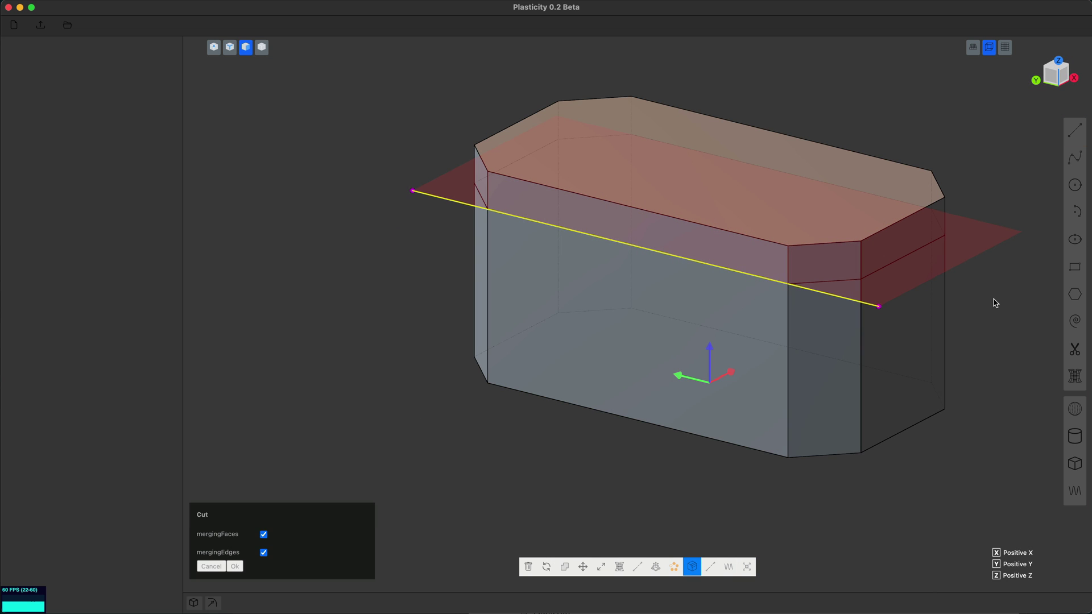
pyautogui.press('Return')
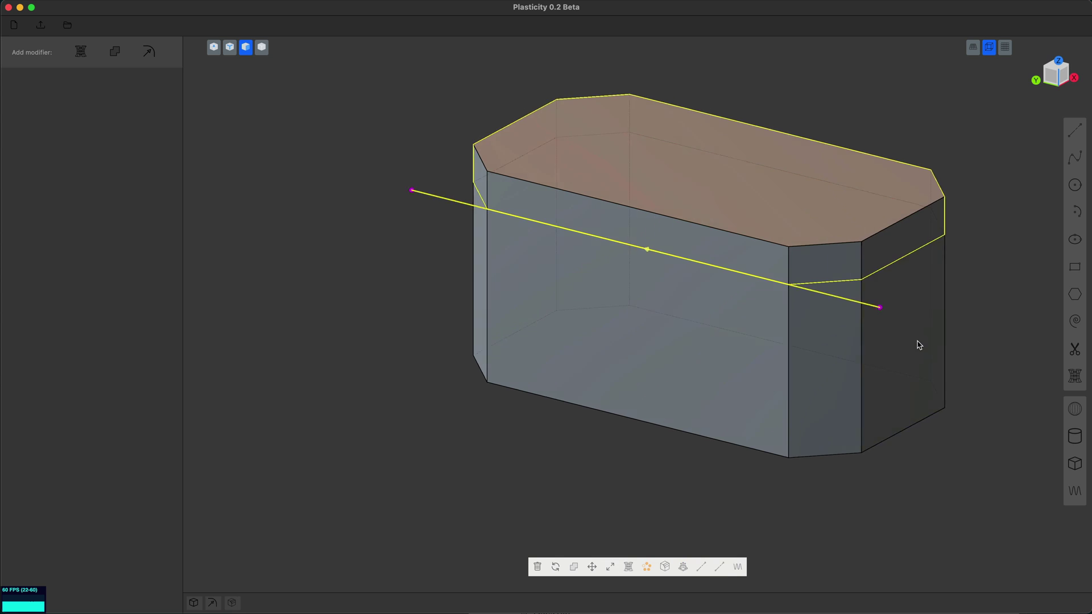
# - Chamfer the four short corner edges around the upper piece's top face
pyautogui.moveTo(918, 342); pyautogui.dragTo(922, 359, button='middle')
pyautogui.scroll(2, 922, 359)
pyautogui.press('2')
pyautogui.click(848, 265)
pyautogui.press('f')
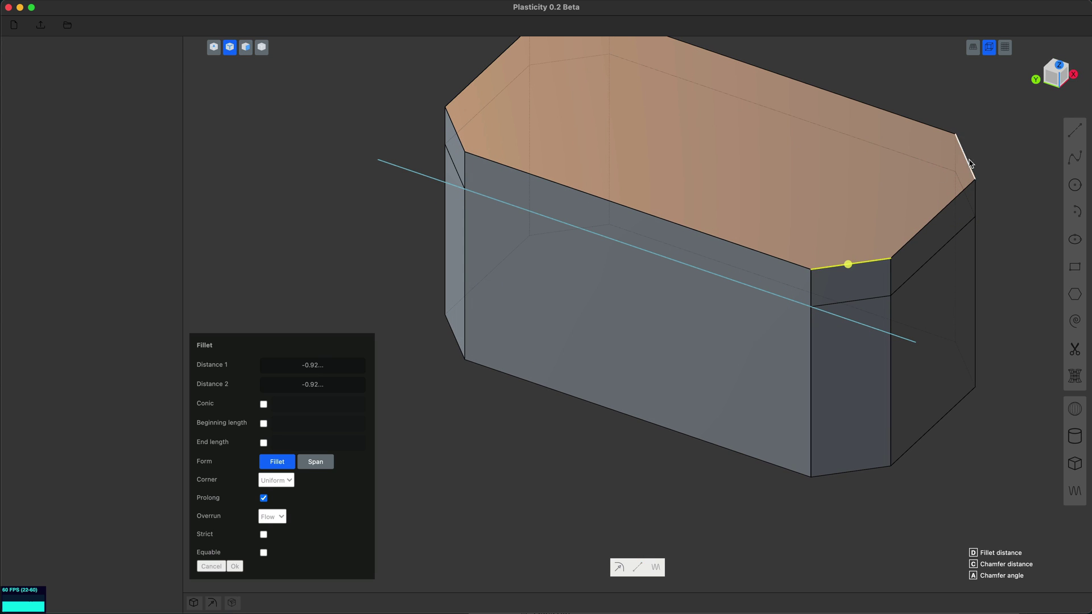
pyautogui.keyDown('shift'); pyautogui.moveTo(481, 117); pyautogui.dragTo(468, 261, button='middle'); pyautogui.keyUp('shift')
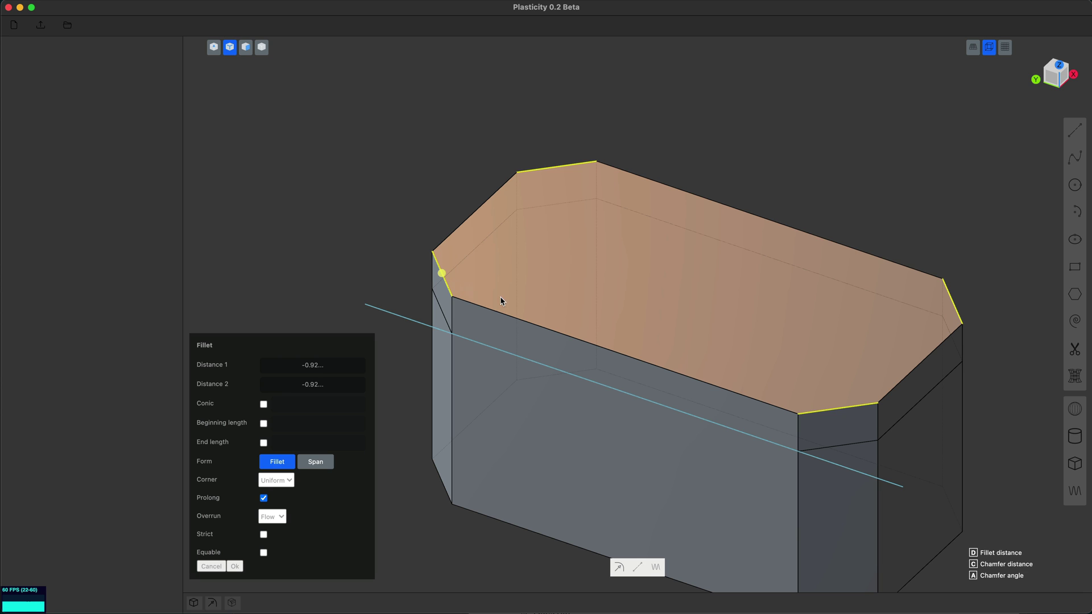
pyautogui.press('c')
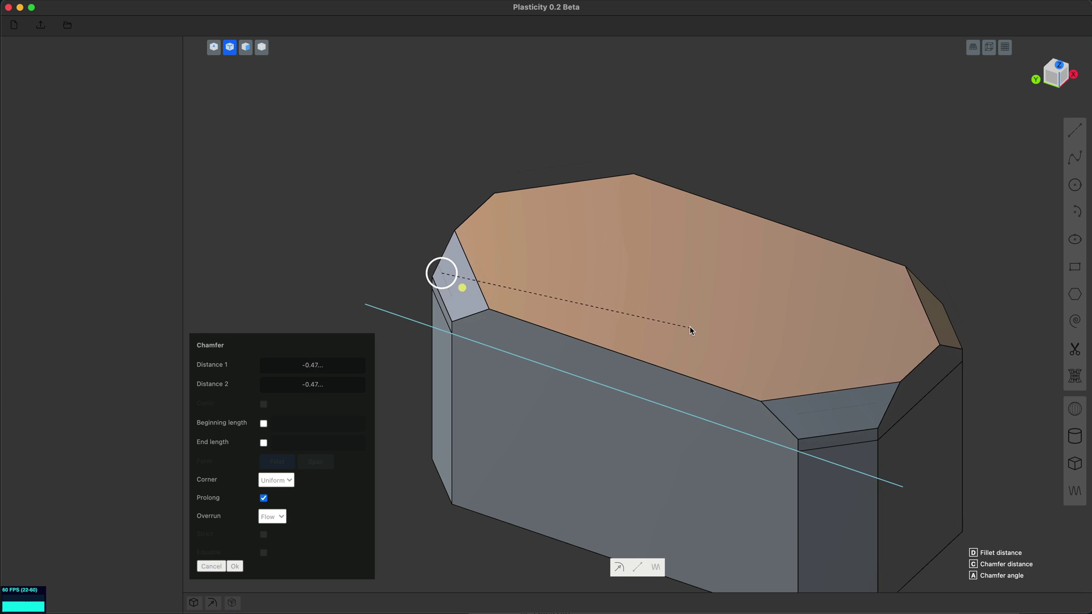
pyautogui.click(734, 341)
pyautogui.moveTo(352, 370); pyautogui.dragTo(310, 370)
pyautogui.moveTo(954, 265); pyautogui.dragTo(851, 221, button='middle')
pyautogui.press('Return')
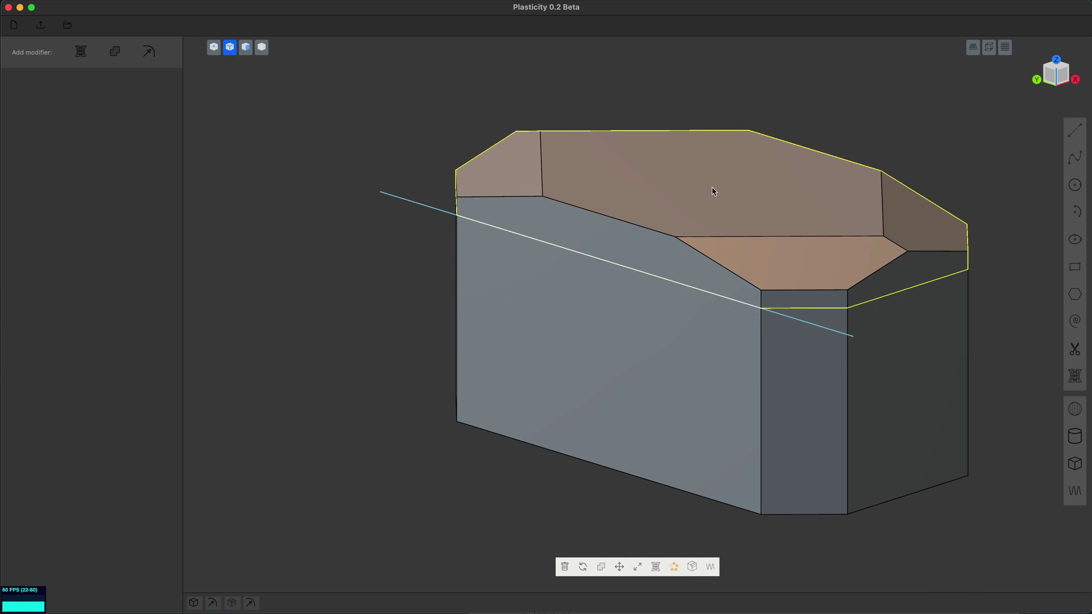
# - Fillet the lid's four sloped edges along the long sides and the two edges between chamfers at the short ends, at about 0.11
pyautogui.moveTo(715, 192); pyautogui.dragTo(768, 204, button='middle')
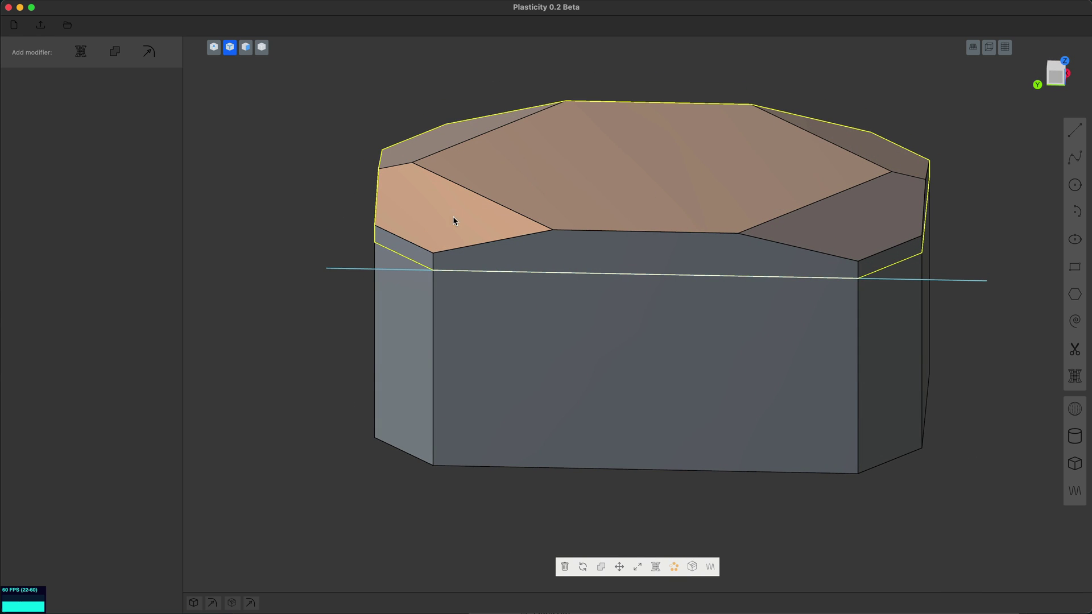
pyautogui.click(475, 245)
pyautogui.press('f')
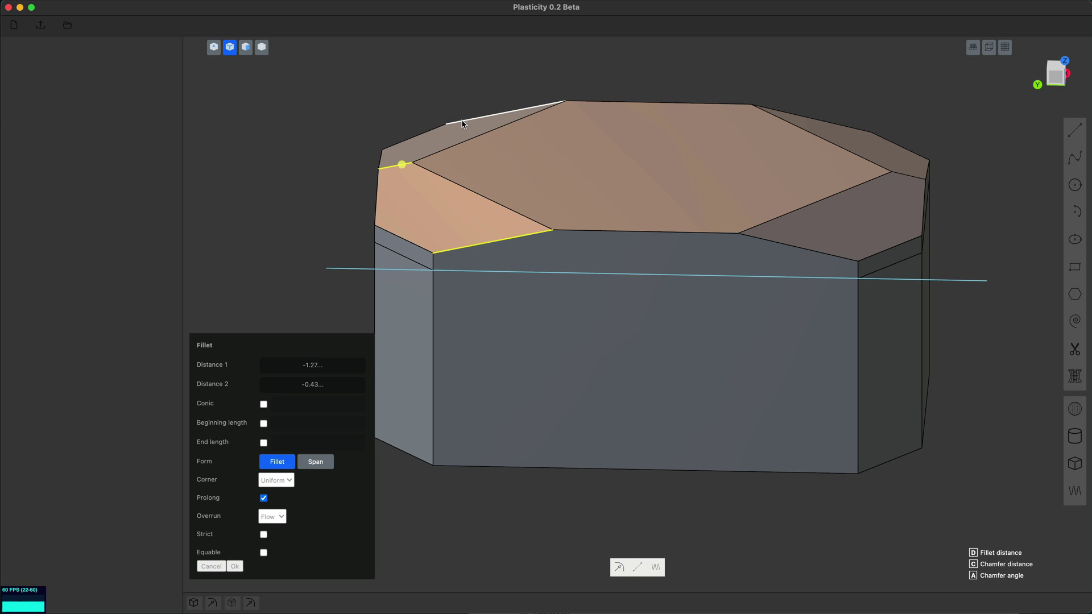
pyautogui.click(463, 123)
pyautogui.click(837, 126)
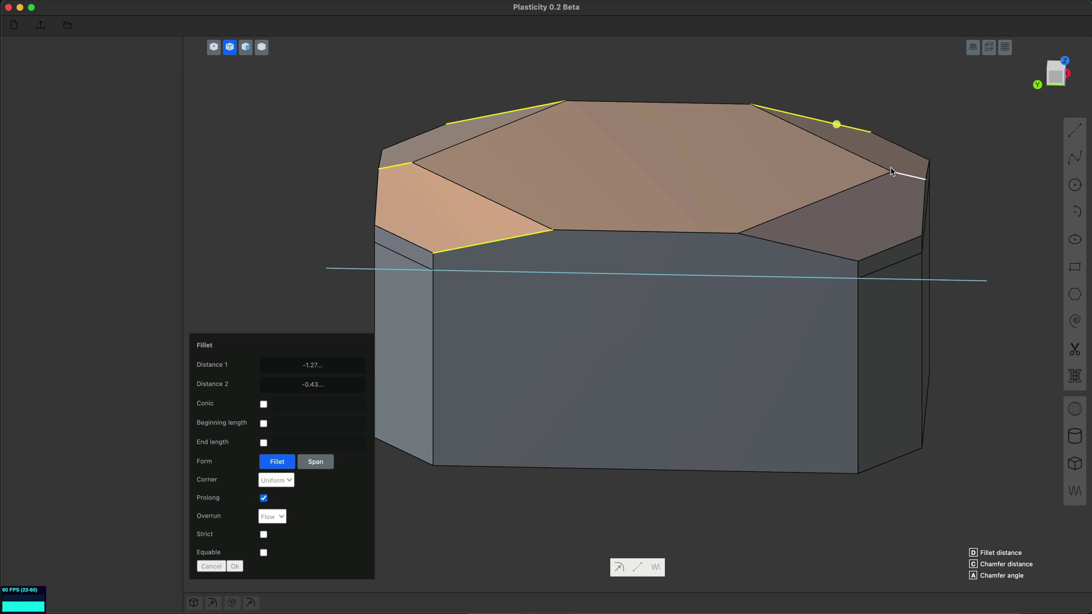
pyautogui.click(793, 248)
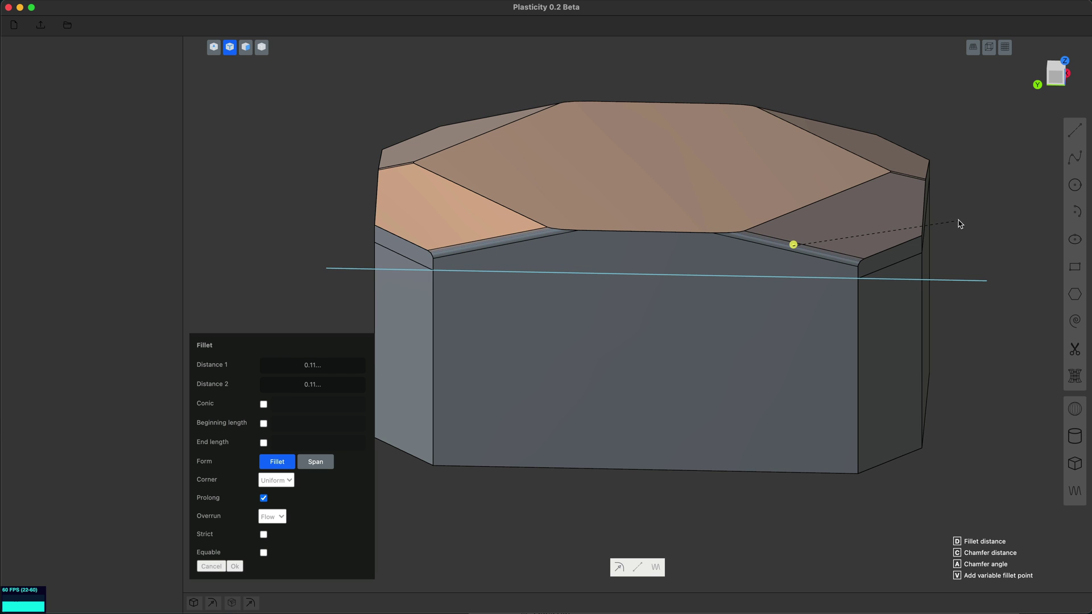
pyautogui.press('Return')
# - Delete the line that was used to cut the body
pyautogui.moveTo(993, 215); pyautogui.dragTo(1008, 259, button='middle')
pyautogui.click(934, 309)
pyautogui.press('x')
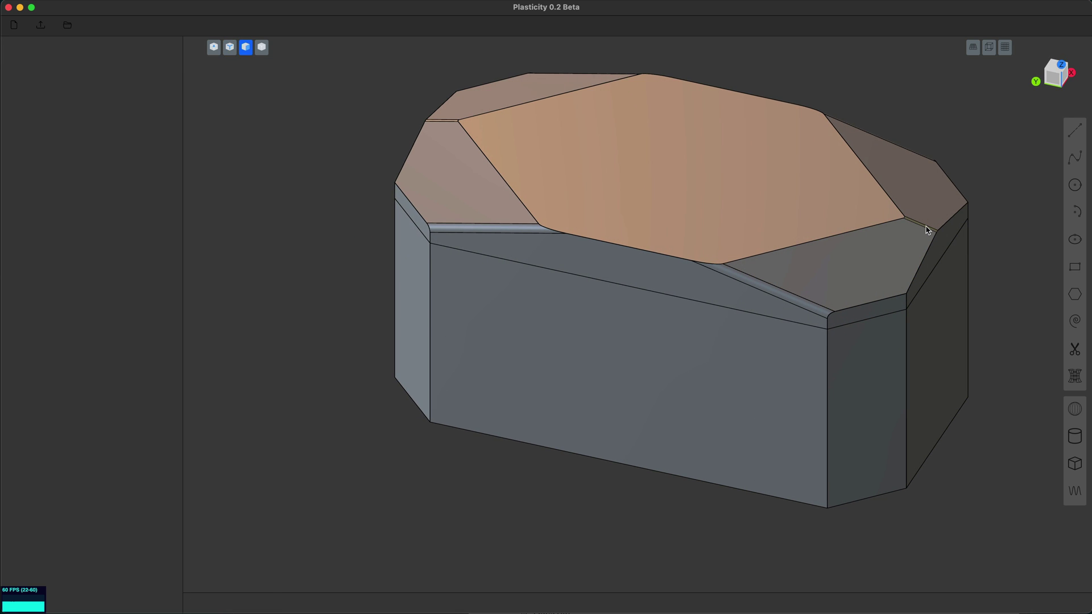
# - Enlarge the two narrow fillet faces between the corner chamfers at the lid's short ends
pyautogui.click(927, 230)
pyautogui.click(444, 120)
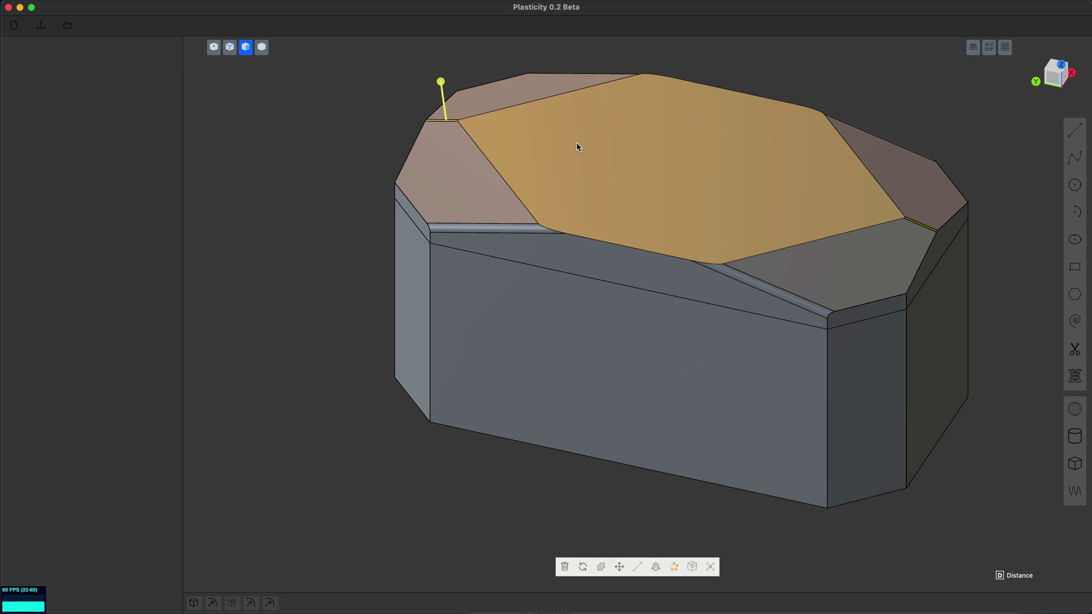
pyautogui.press('d')
pyautogui.click(581, 87)
pyautogui.moveTo(803, 181); pyautogui.dragTo(722, 215, button='middle')
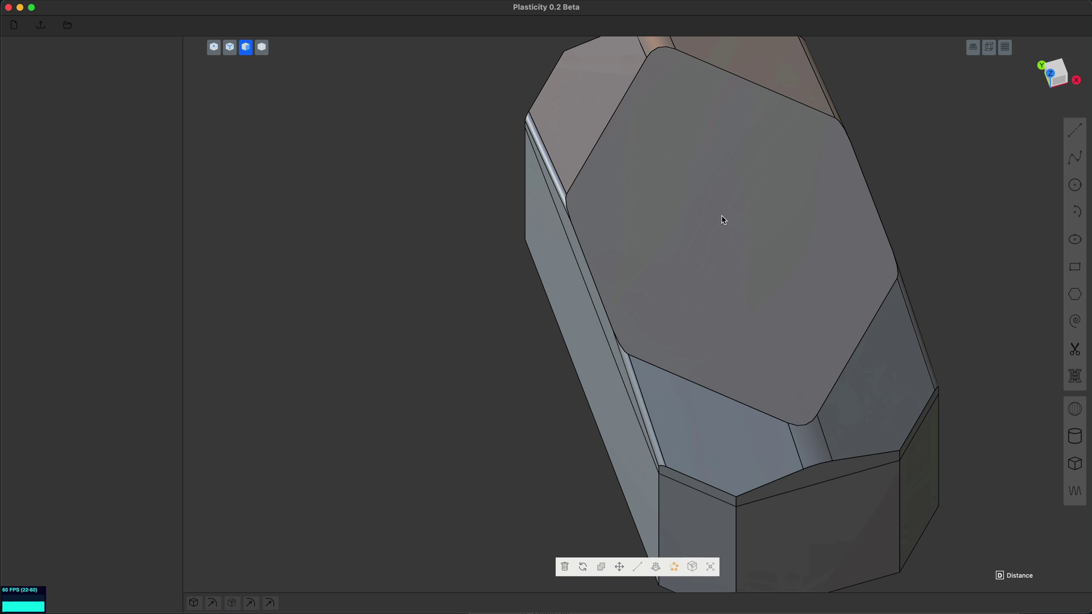
pyautogui.press('d')
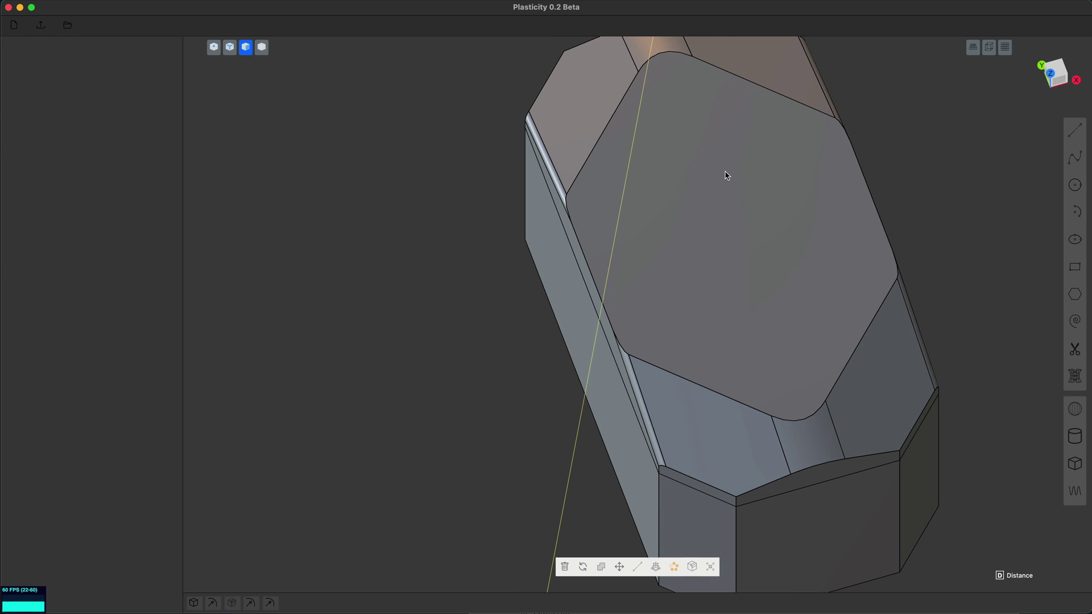
pyautogui.click(730, 217)
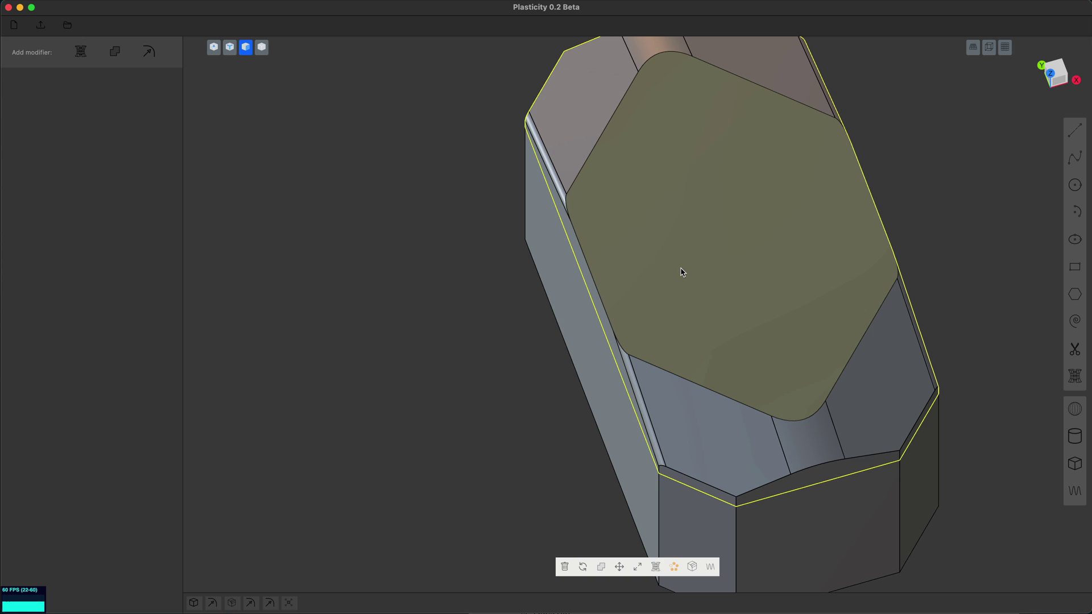
# - Cut a shallow rectangular recess with a corner box into the upper part of the base body's short end face
pyautogui.moveTo(680, 273); pyautogui.dragTo(680, 217, button='middle')
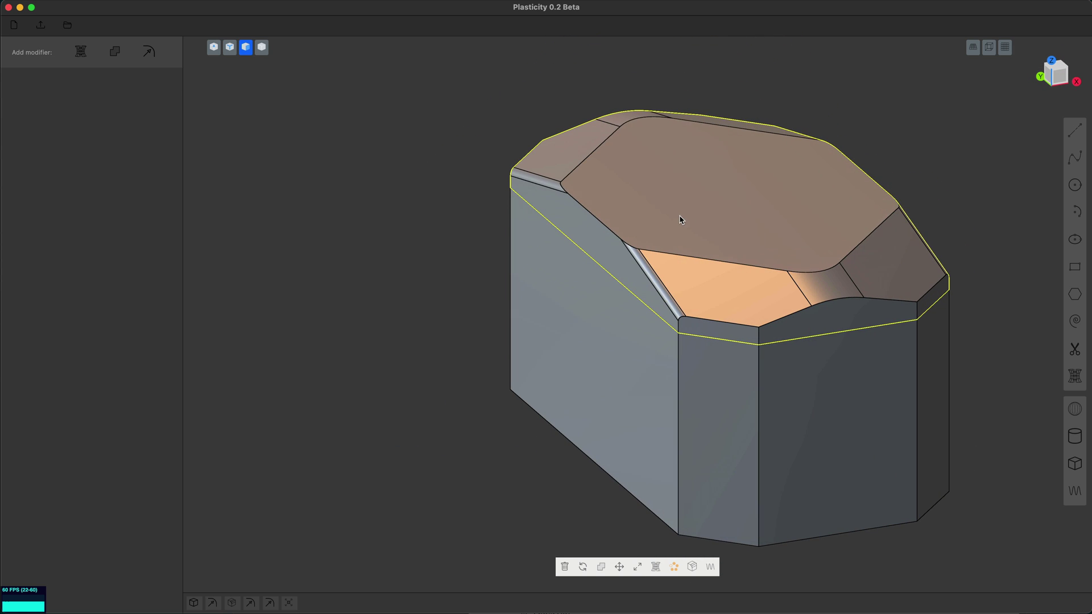
pyautogui.click(873, 433)
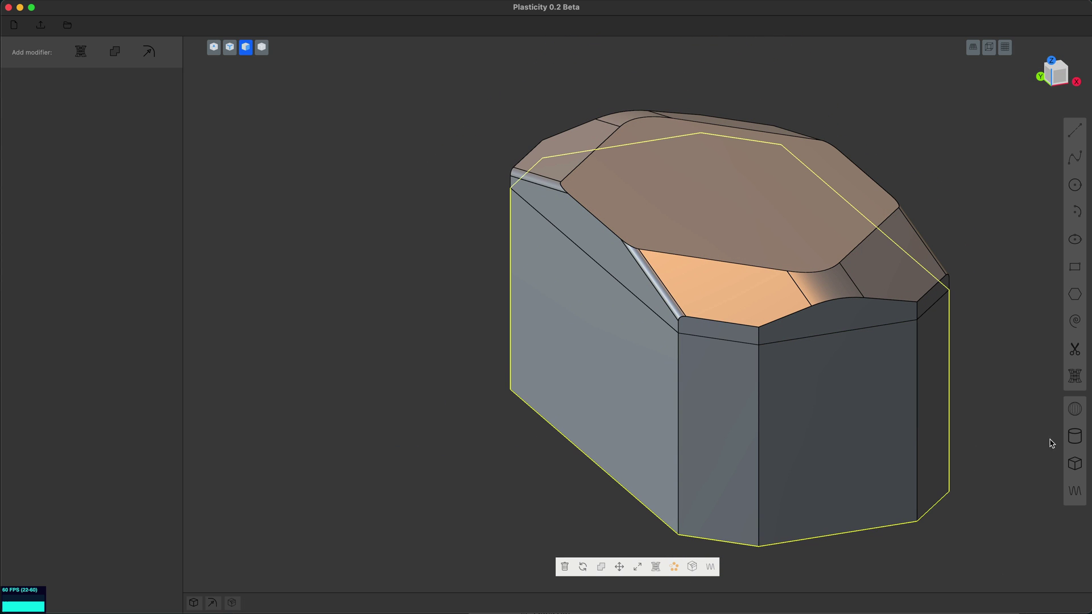
pyautogui.click(1075, 470)
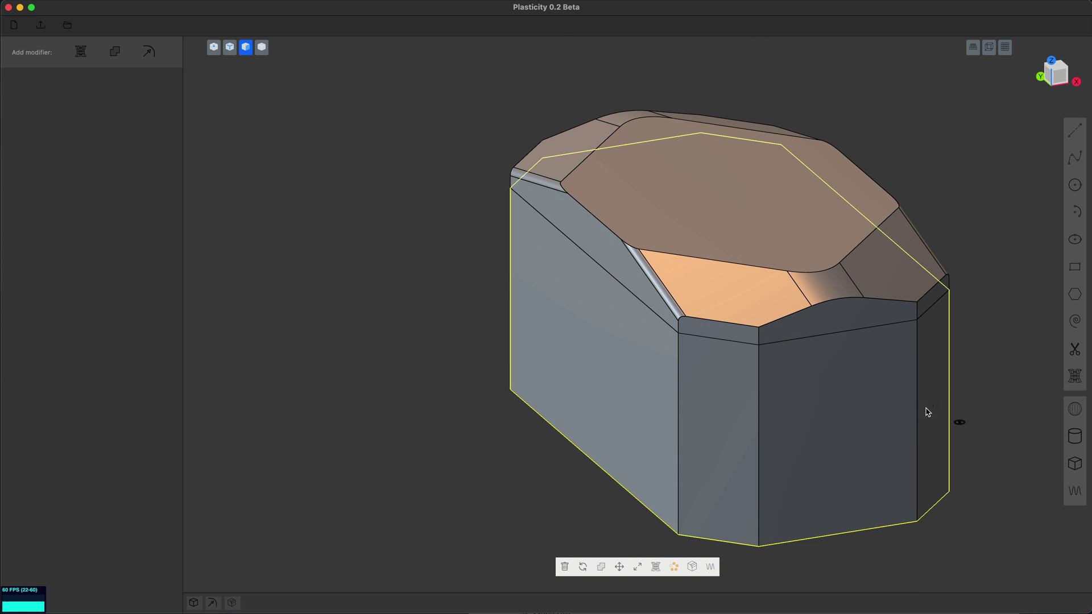
pyautogui.click(787, 341)
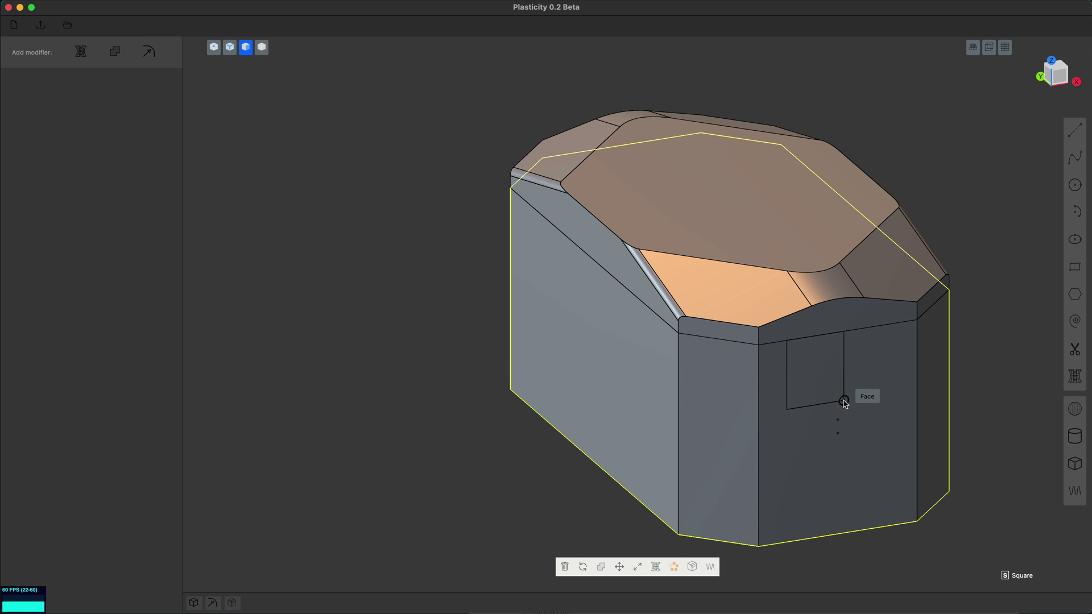
pyautogui.click(899, 418)
pyautogui.press('e')
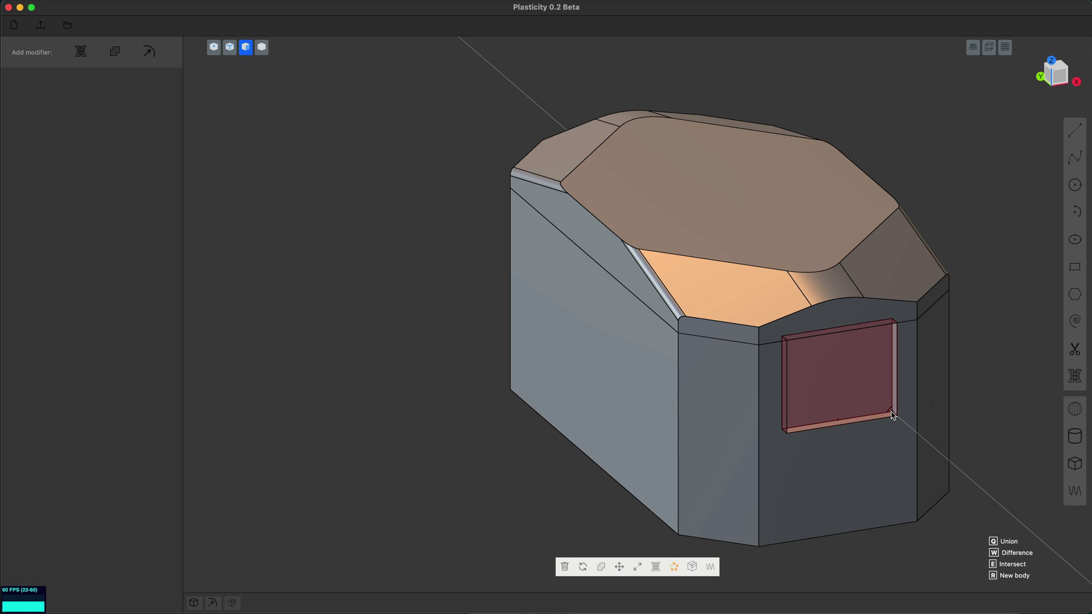
pyautogui.click(891, 413)
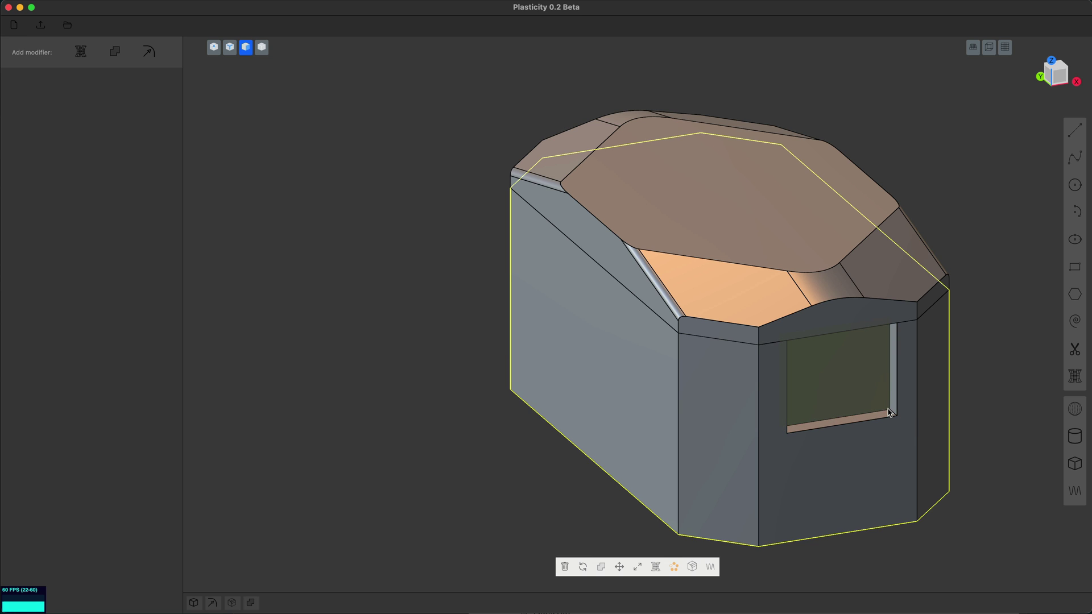
# - Fillet the lower inner edge of the recess with a distance of about 0.13
pyautogui.click(869, 417)
pyautogui.press('f')
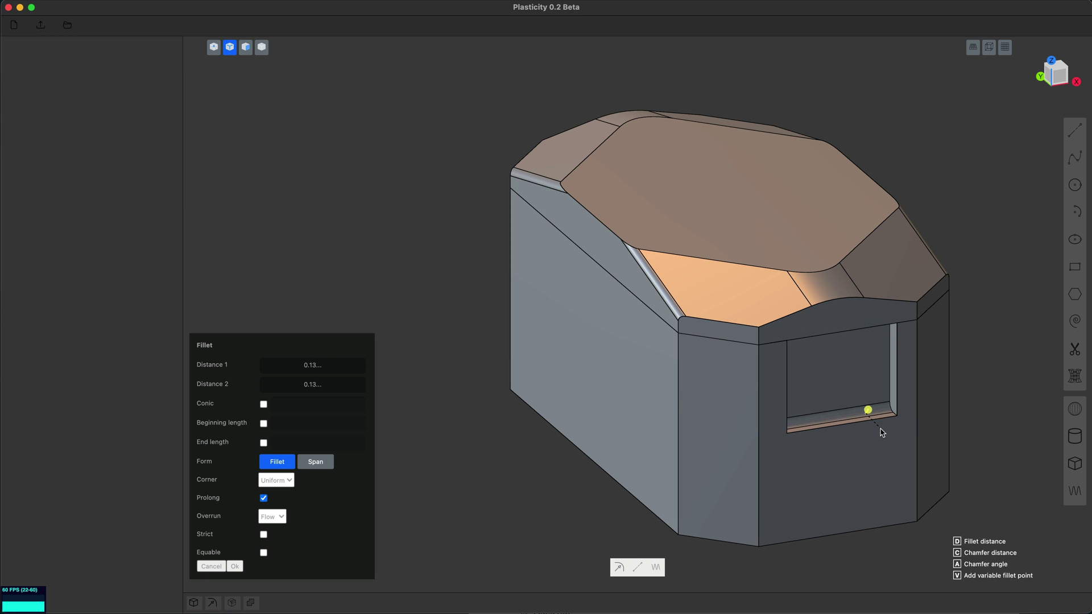
pyautogui.click(880, 433)
# - Fillet the two vertical inner edges of the recess with a distance of about 0.04
pyautogui.click(891, 394)
pyautogui.press('f')
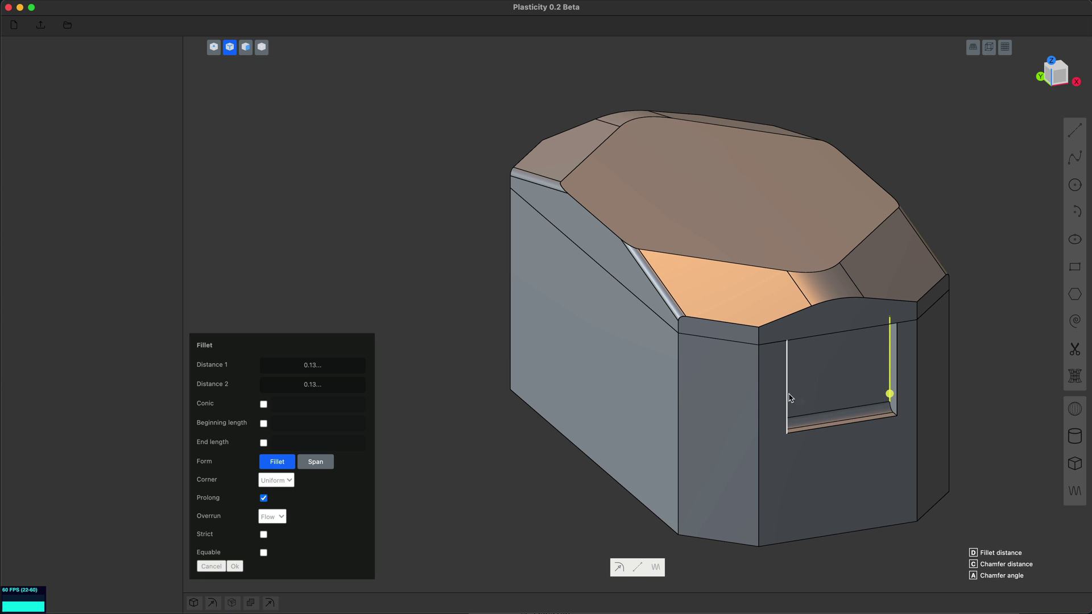
pyautogui.press('d')
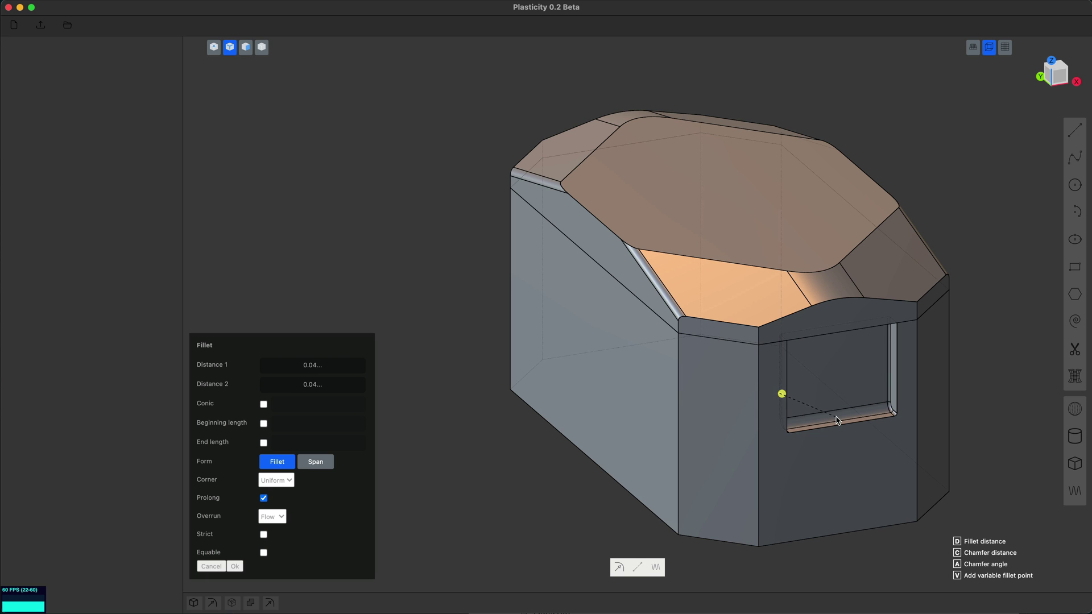
pyautogui.press('Return')
# - Offset the recess's lower face upward by about 0.64 to make the recess shorter
pyautogui.moveTo(841, 421)
pyautogui.mouseDown(button='middle')
pyautogui.moveTo(832, 446)
pyautogui.moveTo(832, 434)
pyautogui.mouseUp(button='middle')
pyautogui.click(834, 451)
pyautogui.press('o')
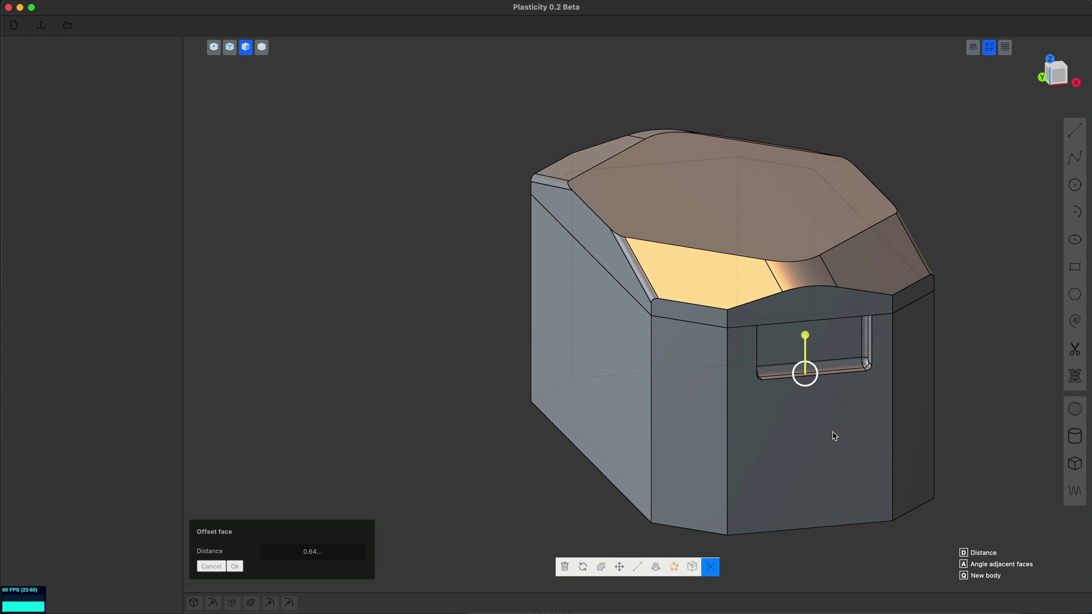
pyautogui.click(834, 436)
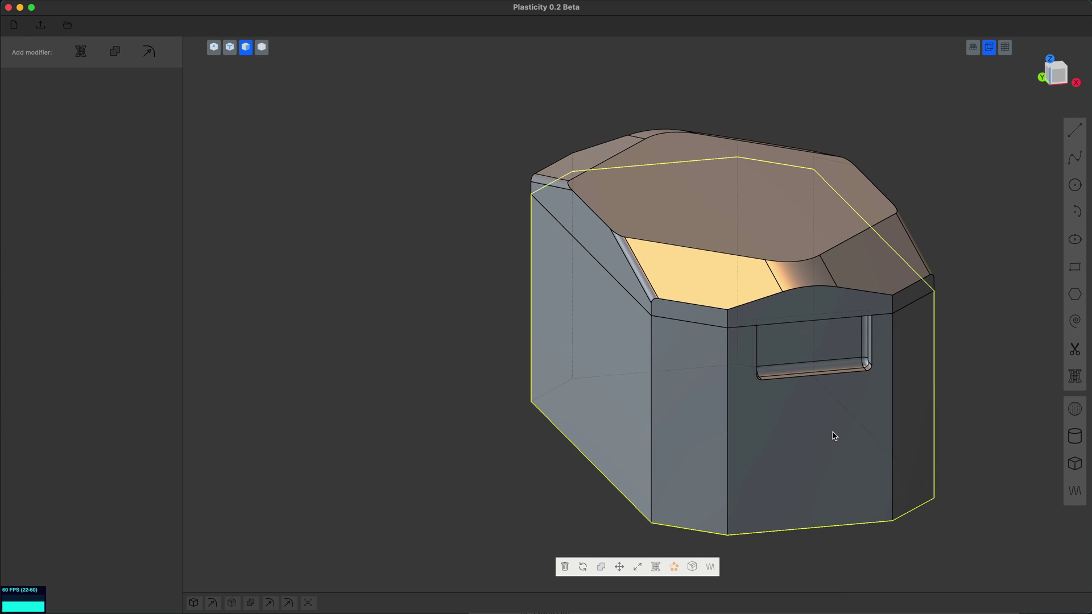
# - Fillet the base's vertical corner edges and the lid's outer upper rim edges with a distance of about 0.10
pyautogui.moveTo(834, 436); pyautogui.dragTo(840, 436, button='middle')
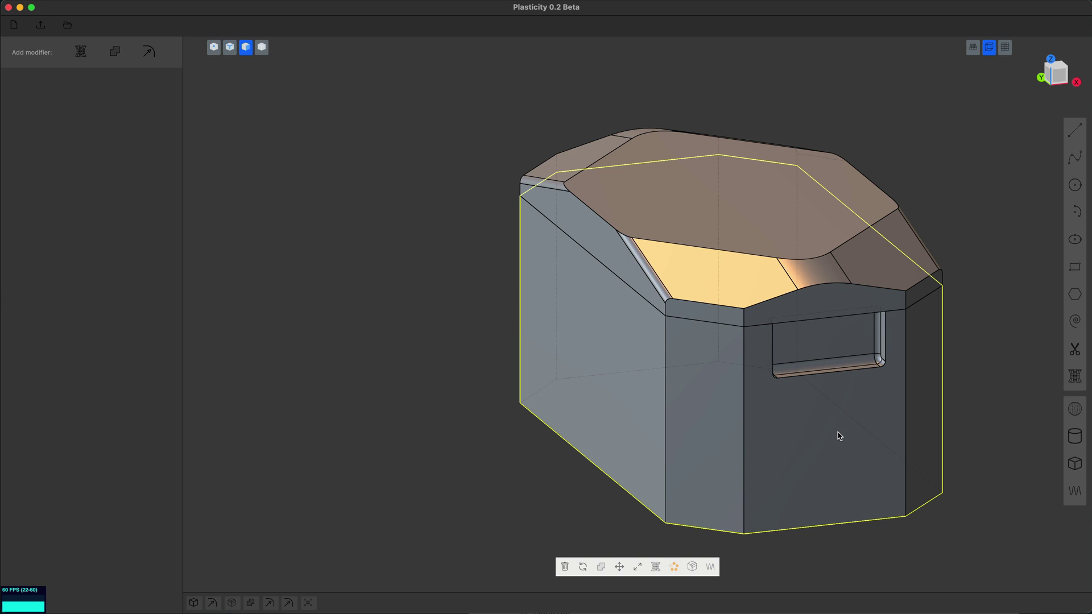
pyautogui.click(665, 442)
pyautogui.press('f')
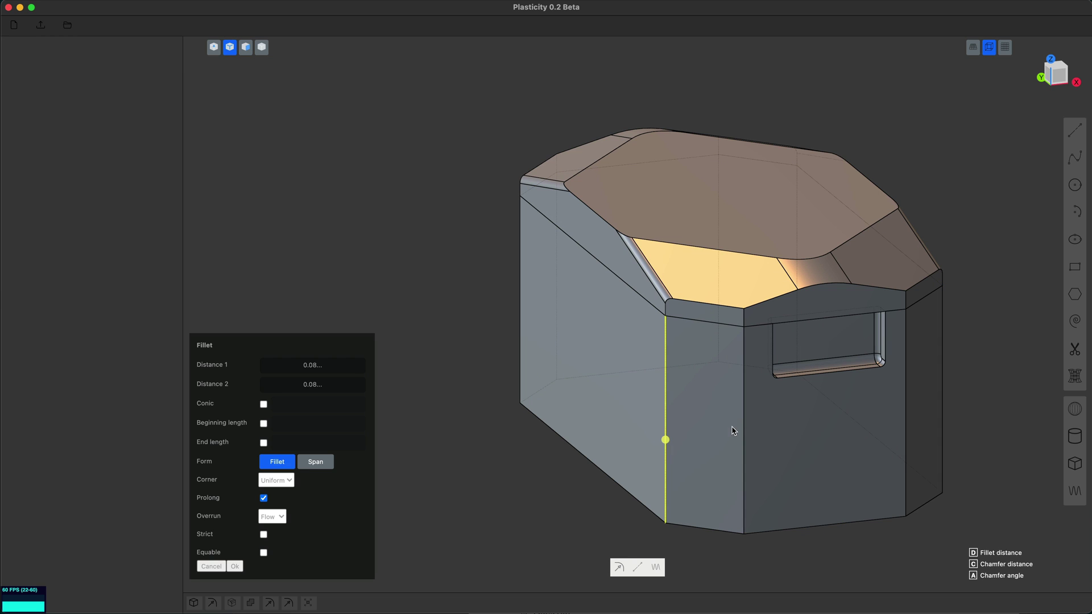
pyautogui.click(744, 424)
pyautogui.click(906, 406)
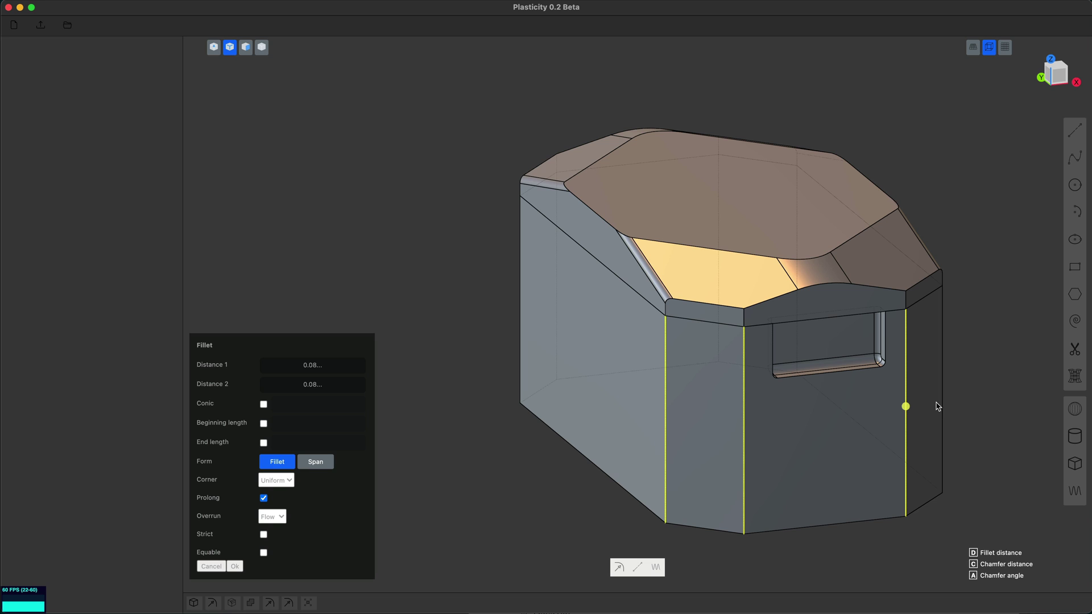
pyautogui.click(943, 401)
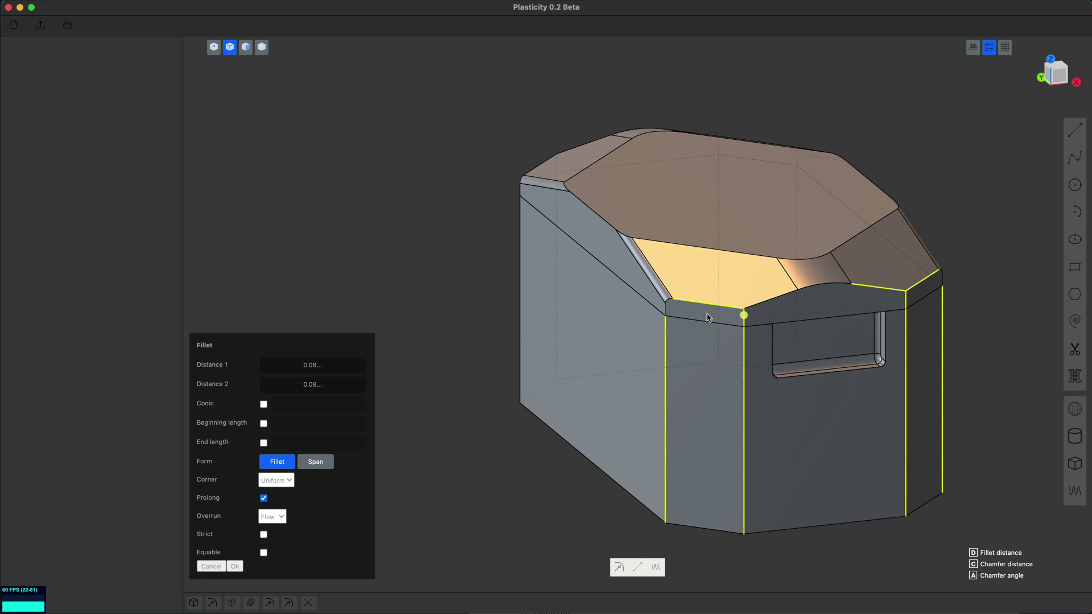
pyautogui.press('d')
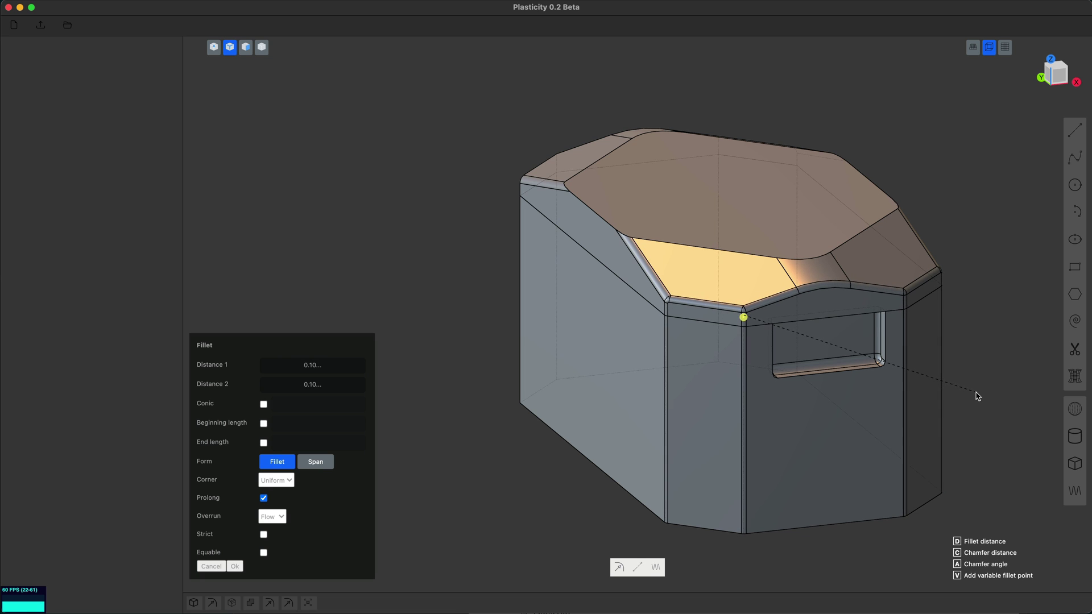
pyautogui.moveTo(977, 396); pyautogui.dragTo(890, 410, button='middle')
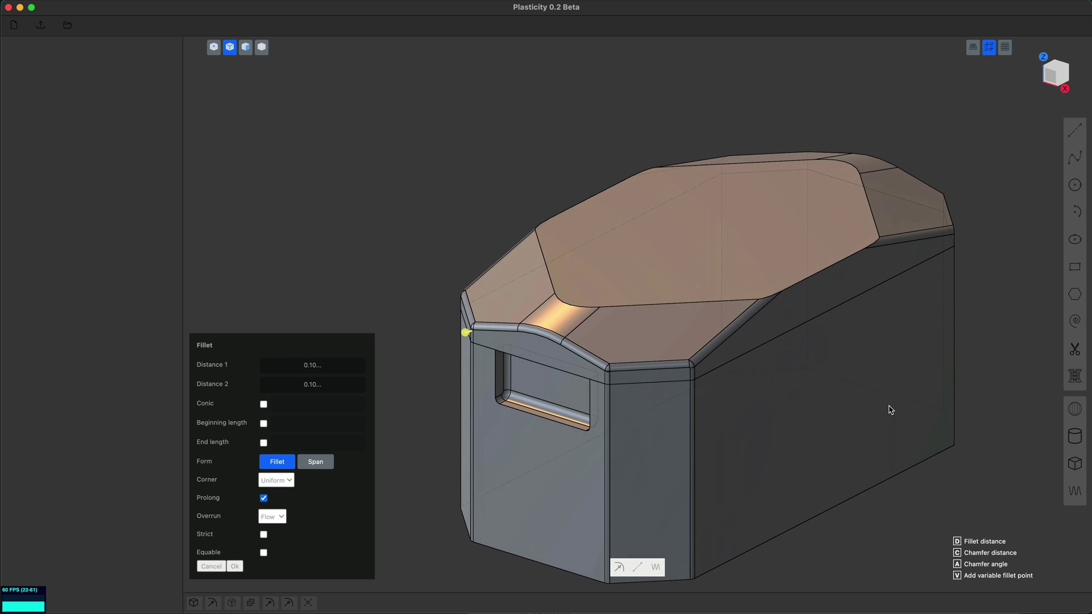
pyautogui.press('Return')
# - Fillet both edges of the lid seam, the base's upper rim with a distance of about 0.08 and the lid's lower rim
pyautogui.keyDown('shift'); pyautogui.moveTo(791, 504); pyautogui.dragTo(789, 458, button='middle'); pyautogui.keyUp('shift')
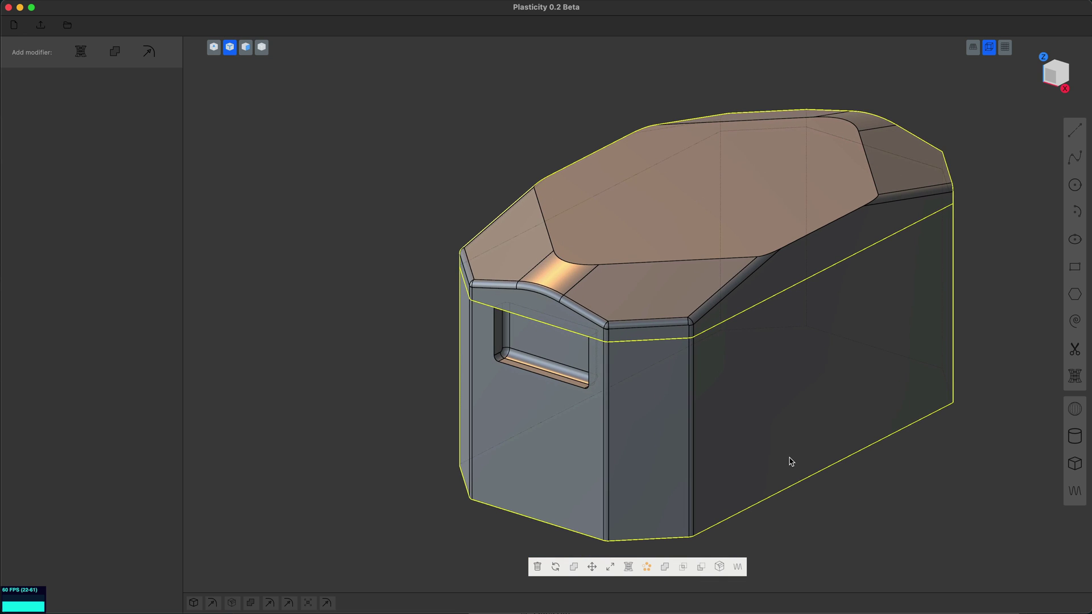
pyautogui.click(749, 313)
pyautogui.press('f')
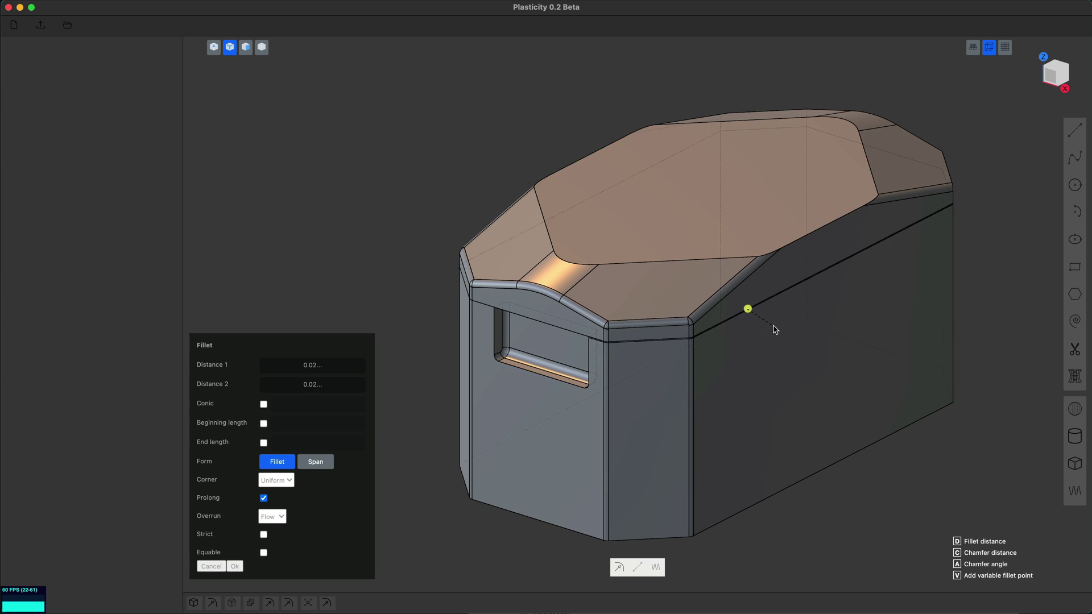
pyautogui.moveTo(778, 332); pyautogui.dragTo(779, 333)
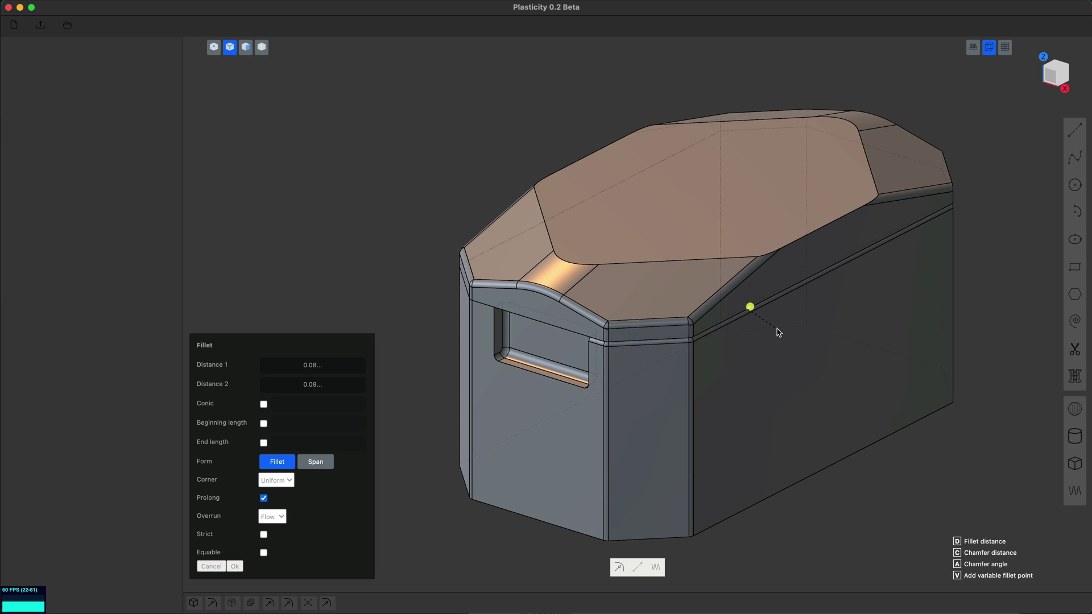
pyautogui.click(779, 333)
pyautogui.click(753, 312)
pyautogui.press('f')
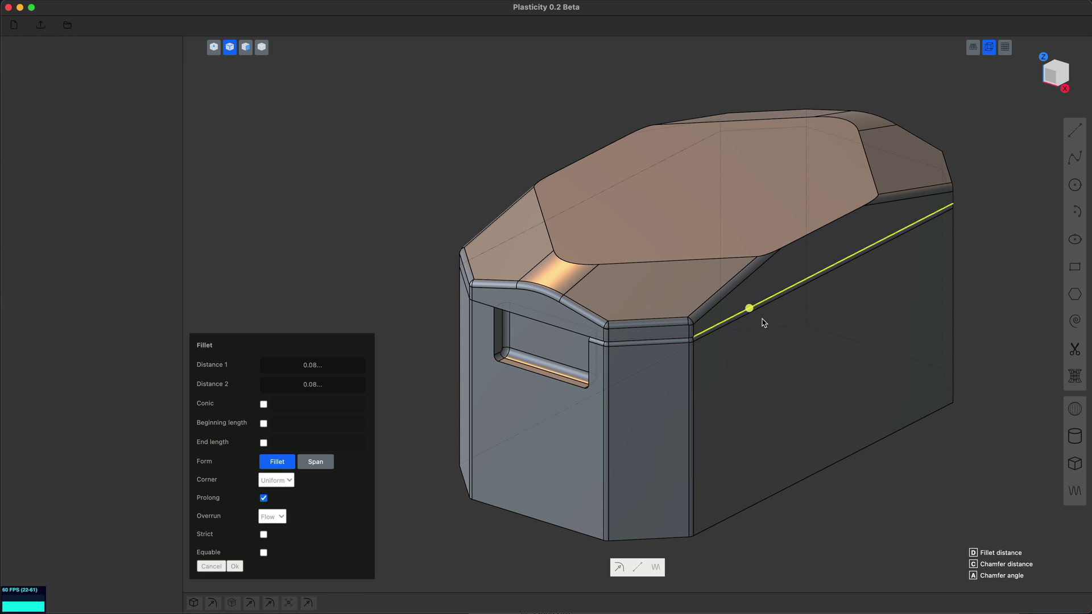
pyautogui.press('Return')
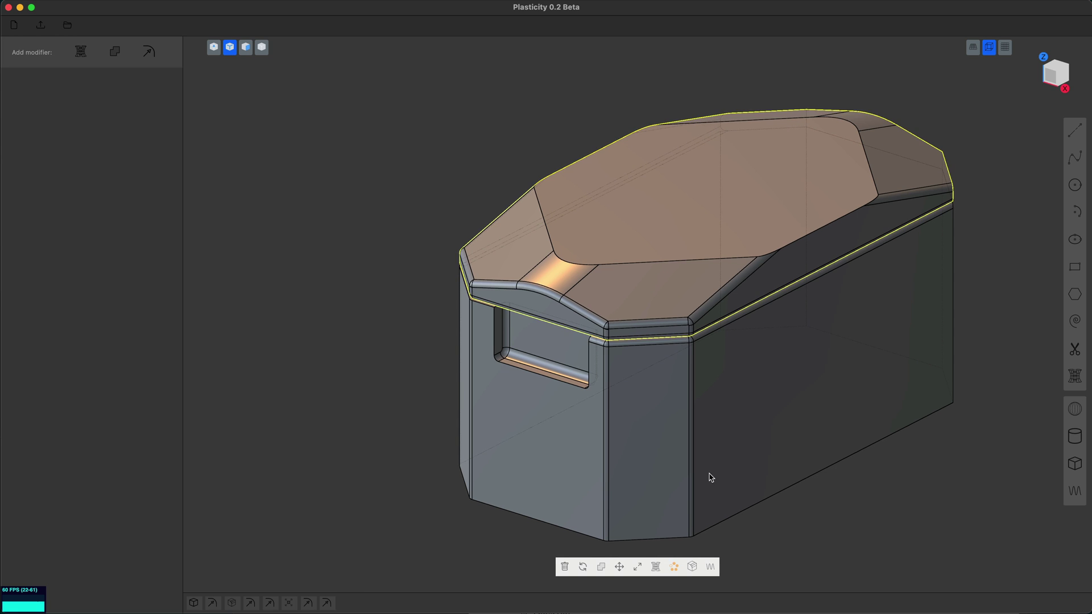
# - Fillet the bottom edges of the base body with a large, rounded radius
pyautogui.moveTo(709, 478); pyautogui.dragTo(703, 450, button='middle')
pyautogui.click(703, 450)
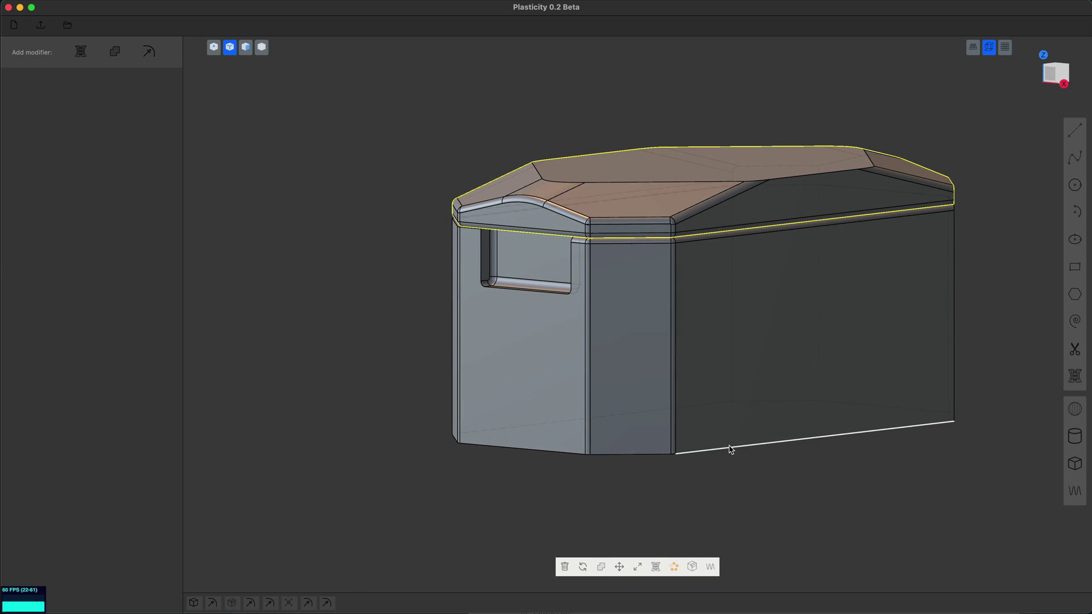
pyautogui.press('f')
pyautogui.moveTo(731, 453); pyautogui.dragTo(760, 471)
pyautogui.press('Return')
# - Mirror the base body along X with Cut enabled and unite the two halves into one body
pyautogui.moveTo(758, 470); pyautogui.dragTo(776, 498, button='middle')
pyautogui.hotkey('alt', 'x')
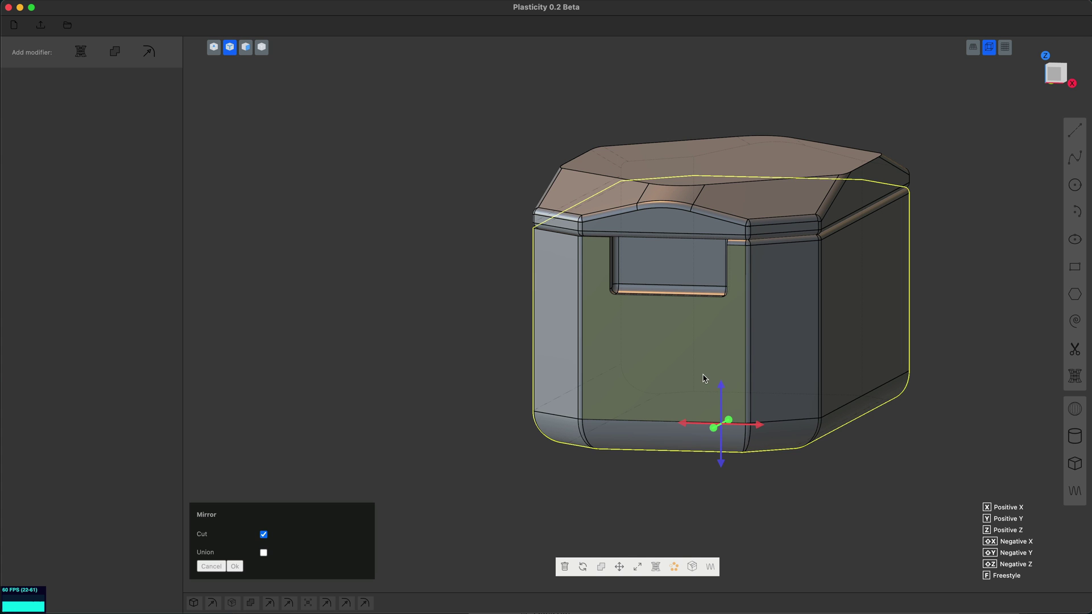
pyautogui.click(758, 427)
pyautogui.press('Return')
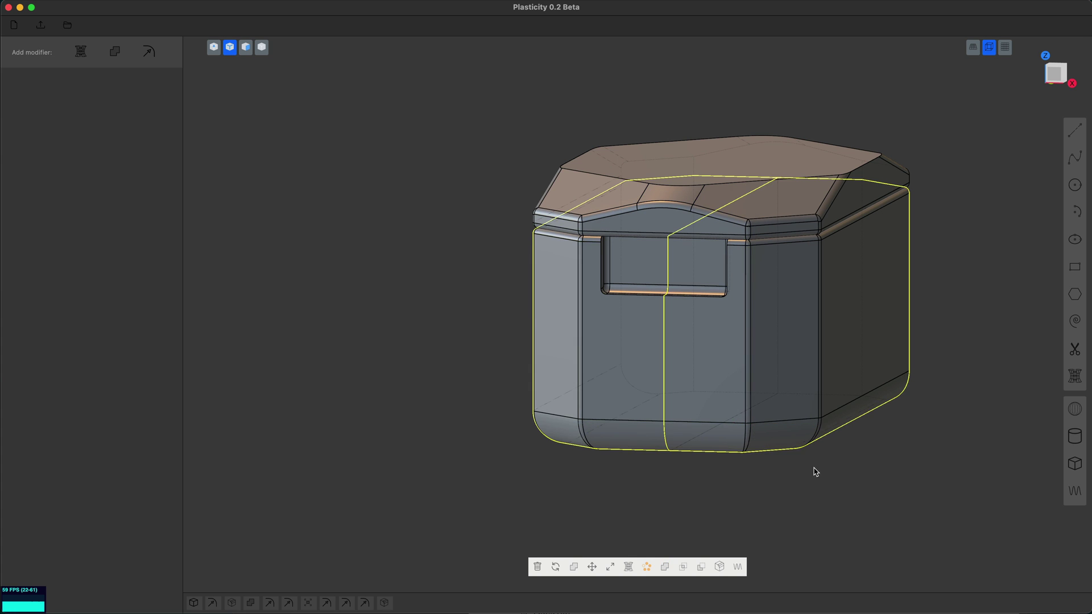
pyautogui.moveTo(814, 470); pyautogui.dragTo(866, 472, button='middle')
pyautogui.press('q')
pyautogui.moveTo(606, 467)
pyautogui.mouseDown(button='middle')
pyautogui.moveTo(716, 473)
pyautogui.moveTo(619, 453)
pyautogui.mouseUp(button='middle')
pyautogui.scroll(1, 736, 378)
pyautogui.press('Return')
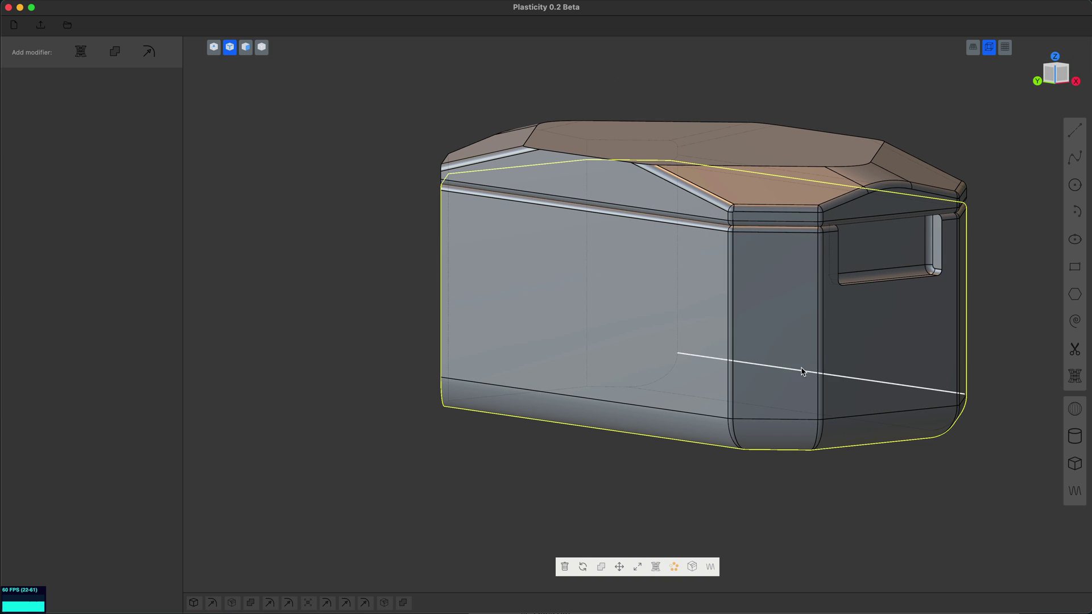
# - Mirror the base body along Y with Cut enabled and unite the resulting halves
pyautogui.hotkey('alt', 'x')
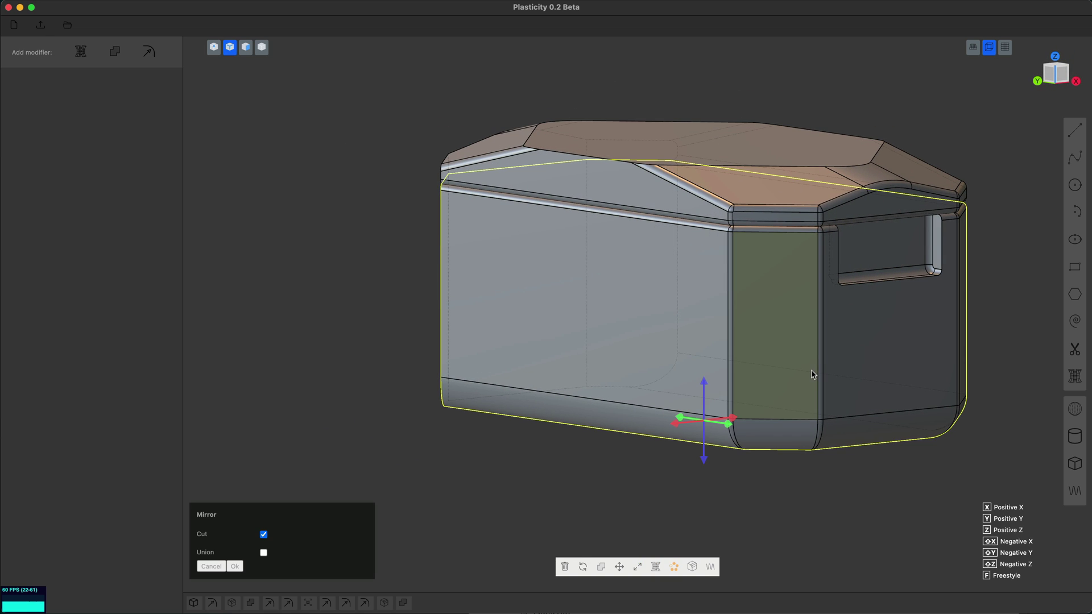
pyautogui.click(726, 426)
pyautogui.click(887, 471)
pyautogui.moveTo(887, 471); pyautogui.dragTo(655, 436, button='middle')
pyautogui.press('q')
pyautogui.press('Return')
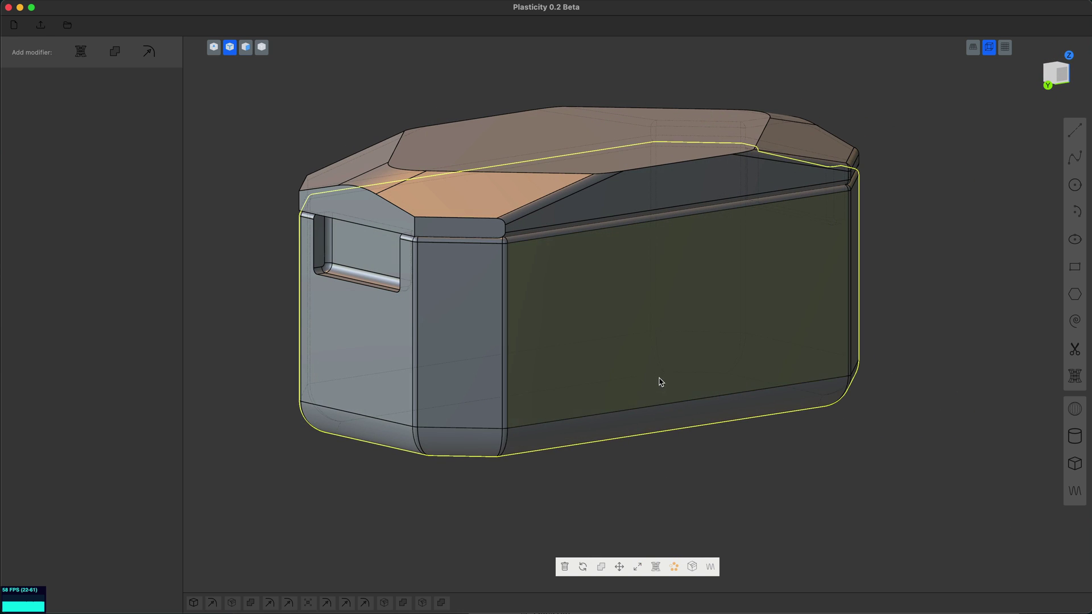
# - Turn off X-ray and sketch an open trapezoidal polyline facing the base's long side, its horizontal part just above the bottom fillet
pyautogui.press('3')
pyautogui.click(660, 380)
pyautogui.press('space')
pyautogui.click(989, 46)
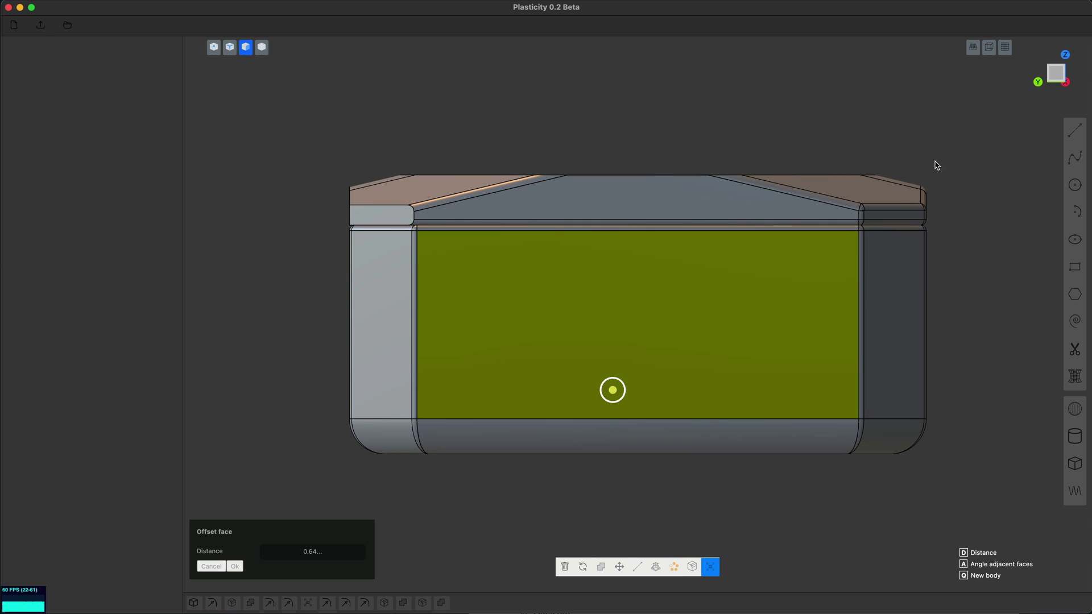
pyautogui.click(1075, 132)
pyautogui.click(460, 478)
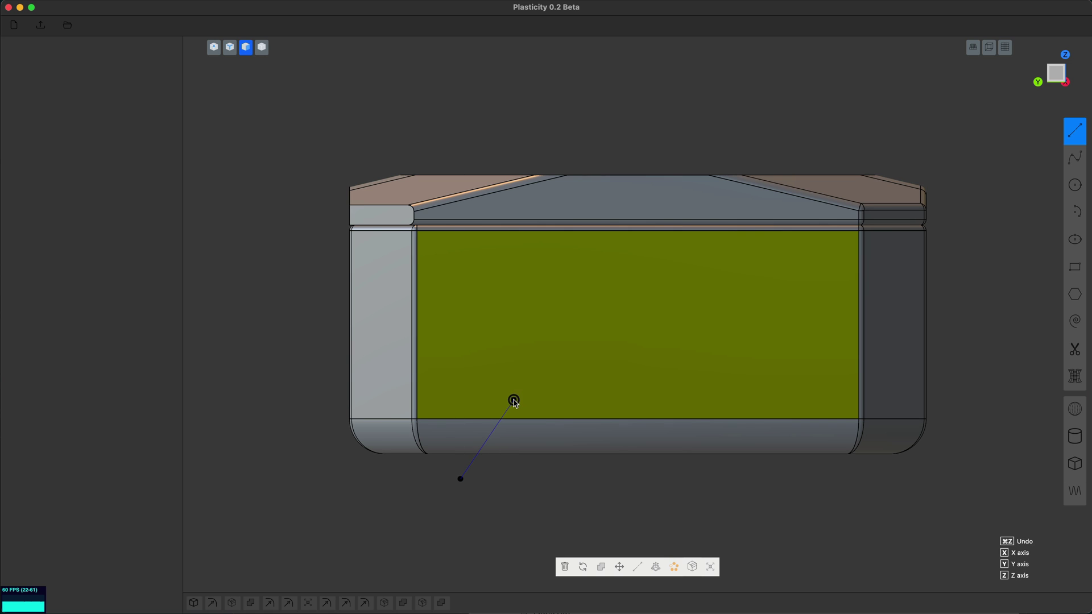
pyautogui.click(510, 401)
pyautogui.click(785, 401)
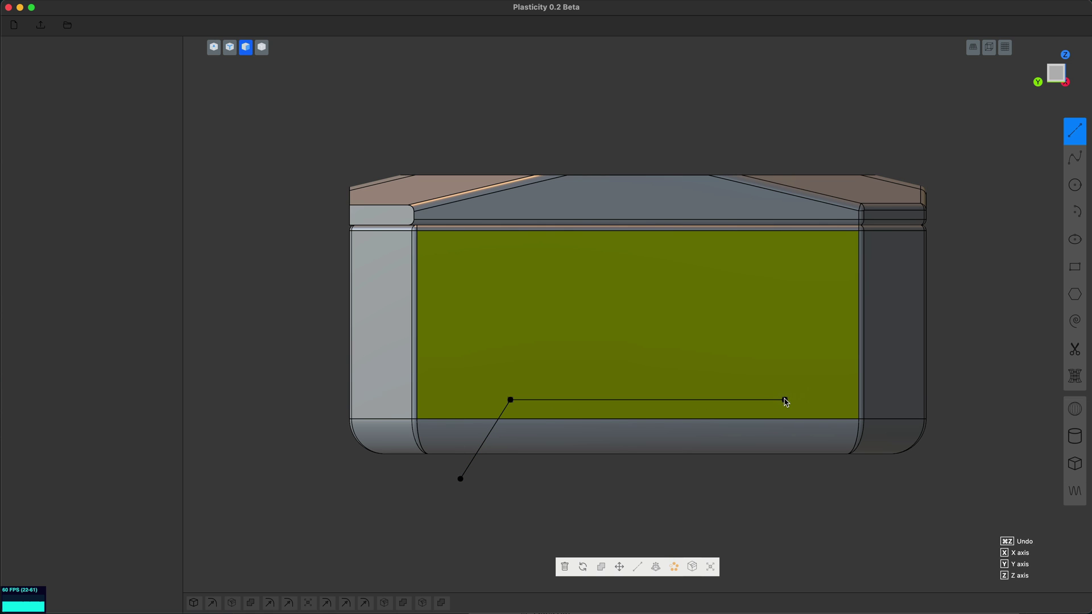
pyautogui.click(827, 493)
pyautogui.rightClick(828, 493)
# - Cut the base body with the trapezoidal polyline and delete the leftover curve
pyautogui.moveTo(827, 493); pyautogui.dragTo(695, 488, button='middle')
pyautogui.press('c')
pyautogui.press('Return')
pyautogui.click(730, 487)
pyautogui.press('x')
# - Offset the long side face of the lower trapezoidal piece inward by about 0.17
pyautogui.press('3')
pyautogui.click(654, 417)
pyautogui.press('d')
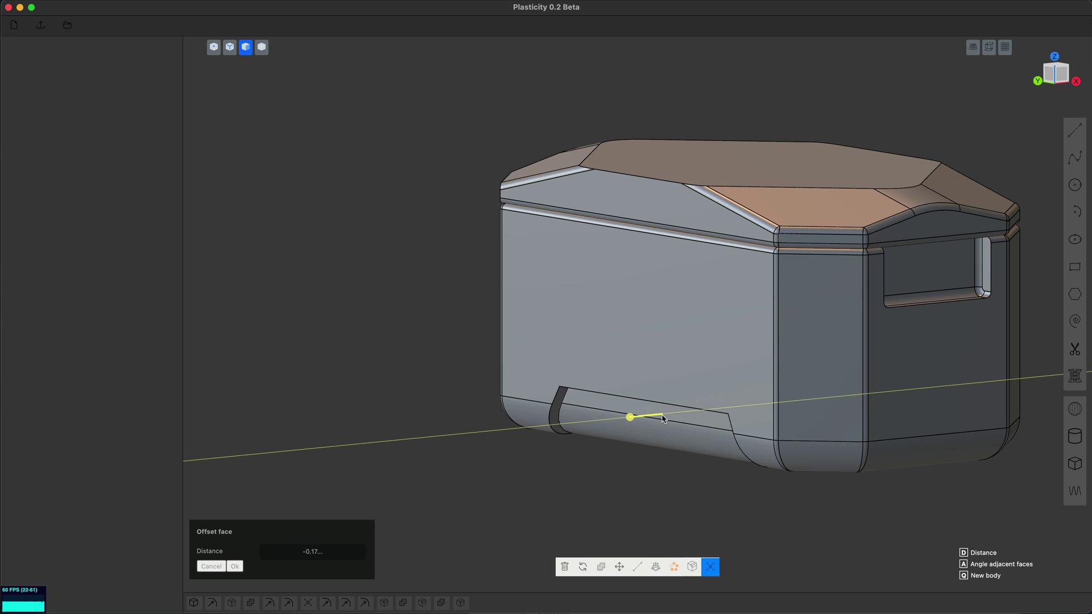
pyautogui.click(663, 415)
pyautogui.click(663, 418)
# - Unite the inset trapezoidal piece with the base body
pyautogui.click(655, 340)
pyautogui.press('o')
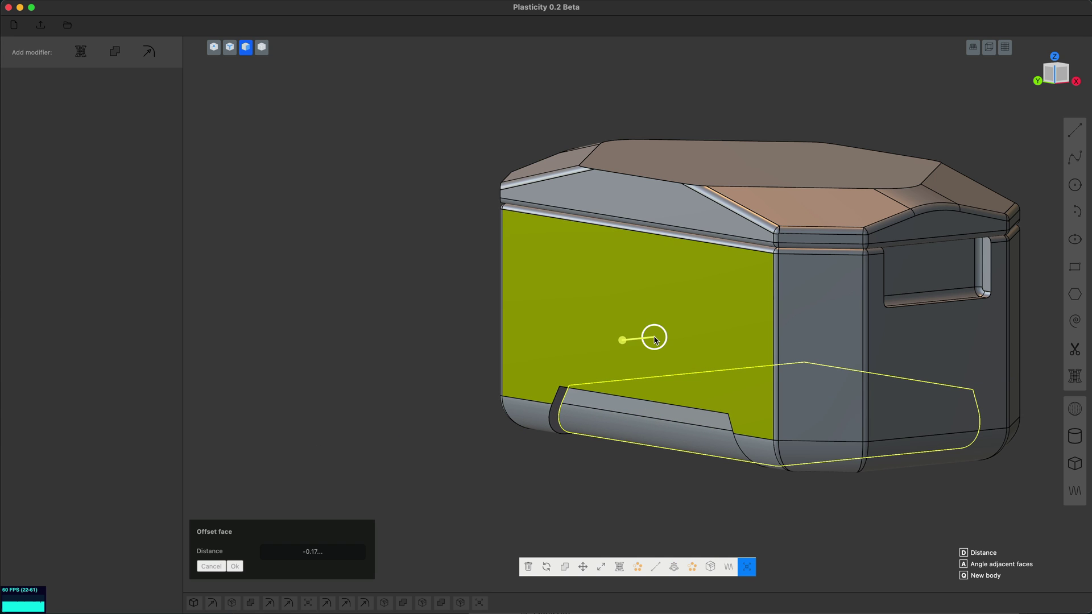
pyautogui.click(654, 340)
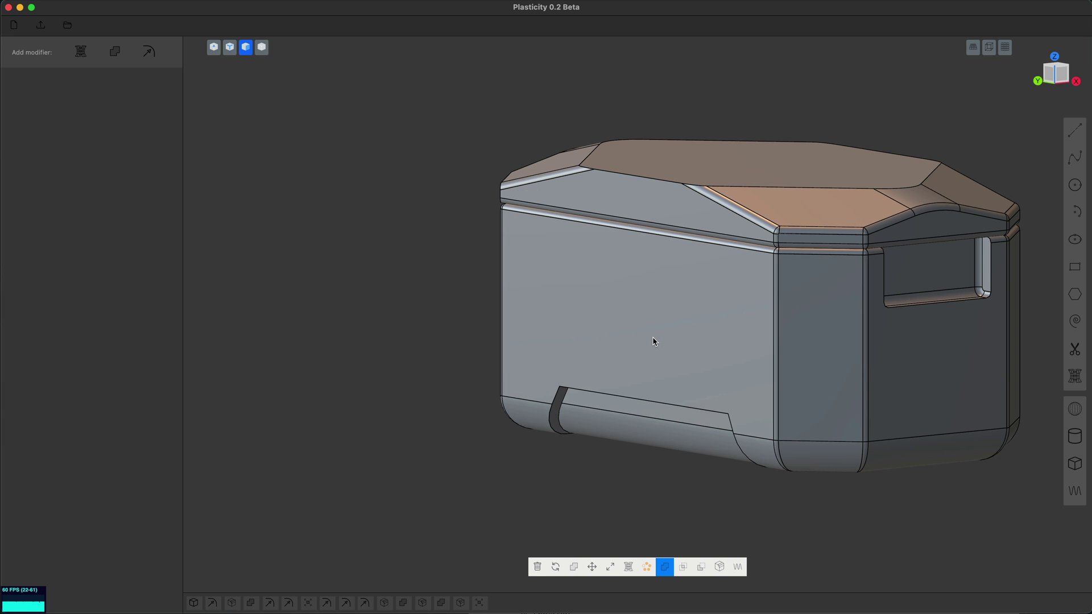
# - Rotate the narrow upper face of the trapezoidal recess about the Y axis so that it slopes
pyautogui.moveTo(610, 454); pyautogui.dragTo(610, 412, button='middle')
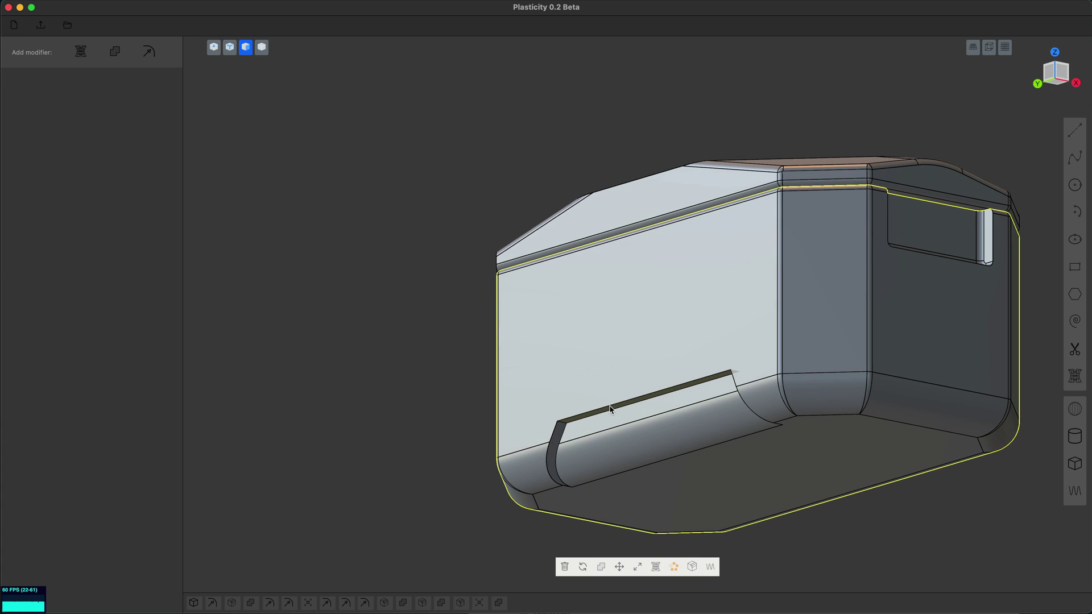
pyautogui.click(610, 406)
pyautogui.moveTo(641, 490); pyautogui.dragTo(632, 517, button='middle')
pyautogui.press('r')
pyautogui.press('y')
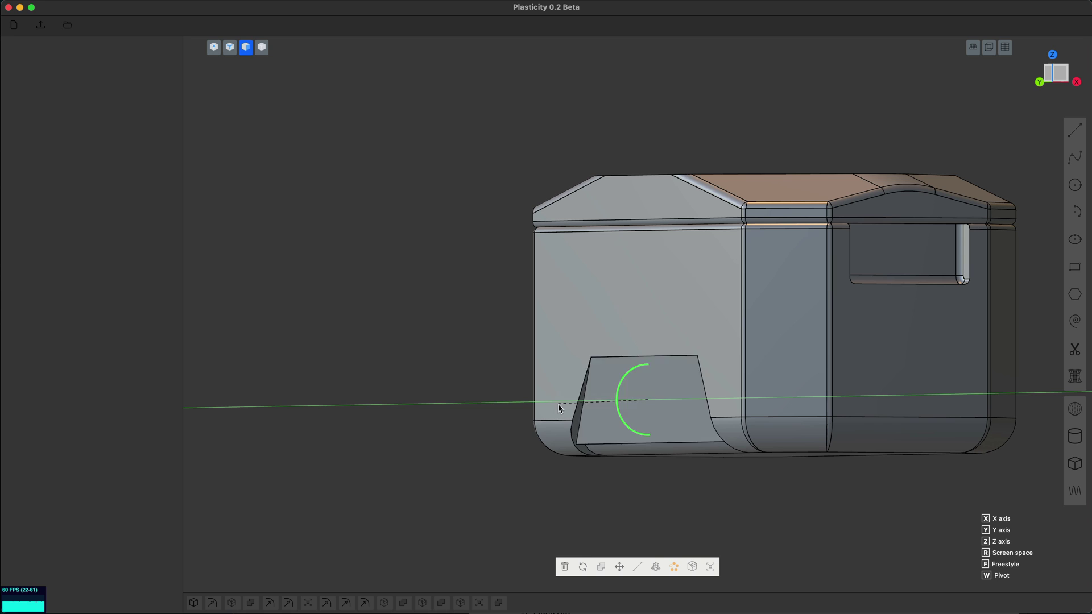
pyautogui.click(564, 434)
pyautogui.press('Escape')
# - Fillet the two upper corner edges of the trapezoidal recess with a distance of about 0.12
pyautogui.press('2')
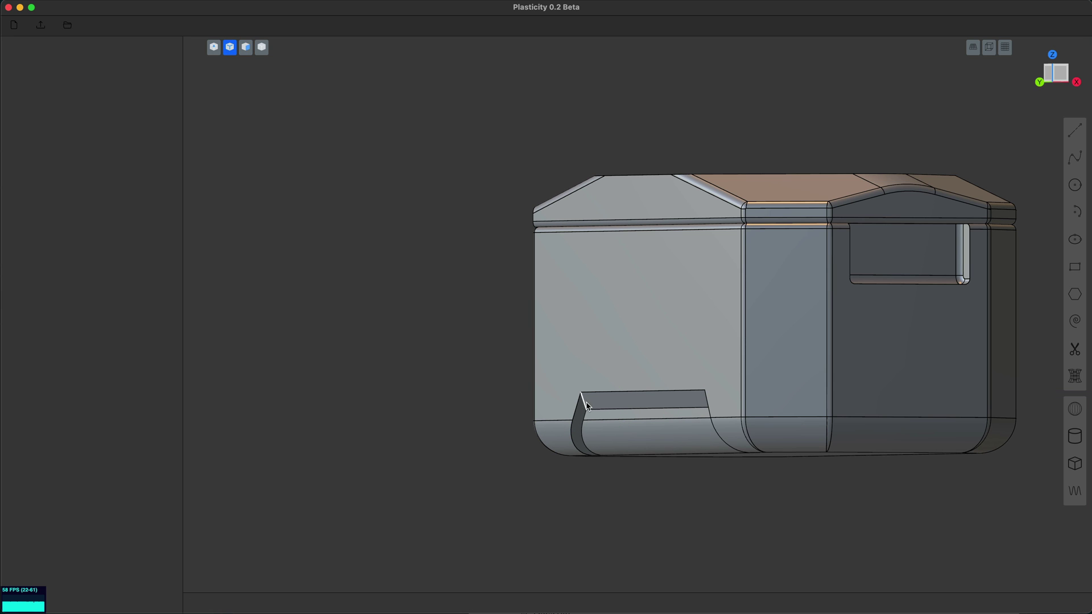
pyautogui.click(583, 404)
pyautogui.press('b')
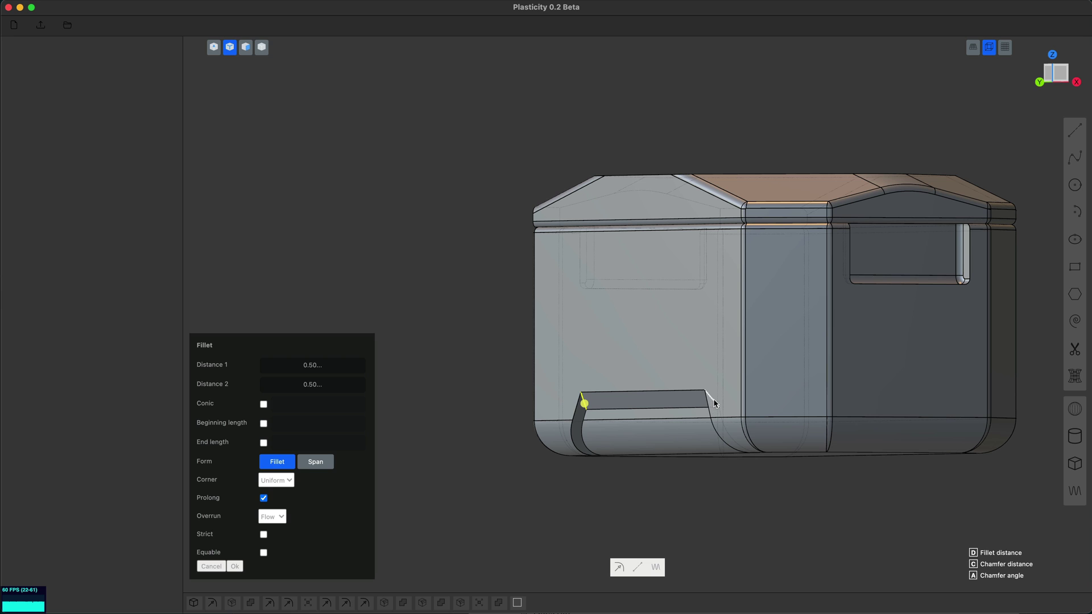
pyautogui.press('d')
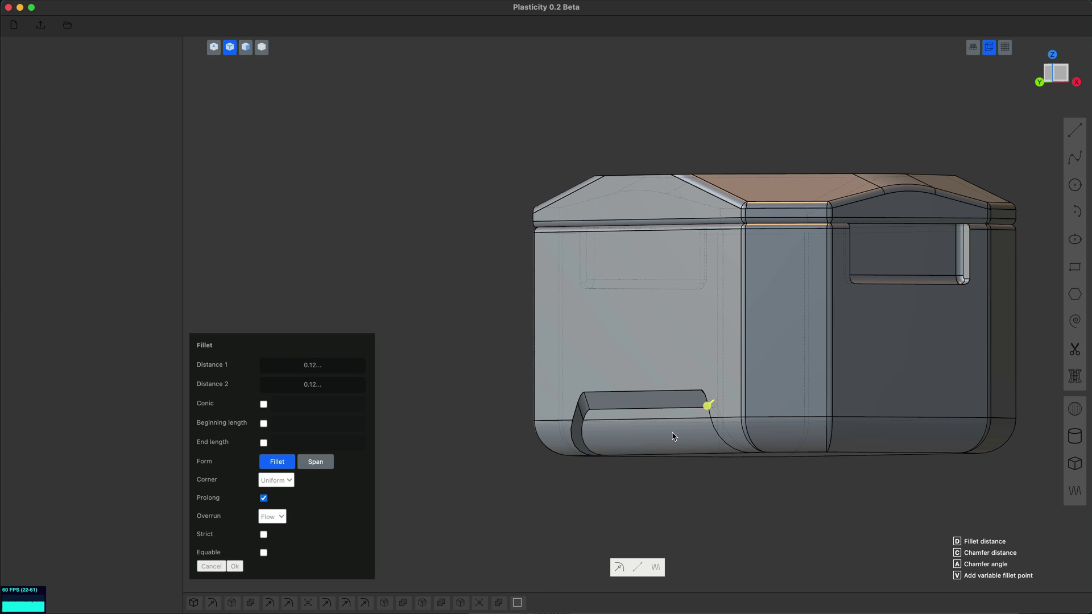
pyautogui.press('Return')
# - Fillet the inner and outer edges of the trapezoidal recess with a distance of about 0.06
pyautogui.click(653, 409)
pyautogui.press('b')
pyautogui.press('d')
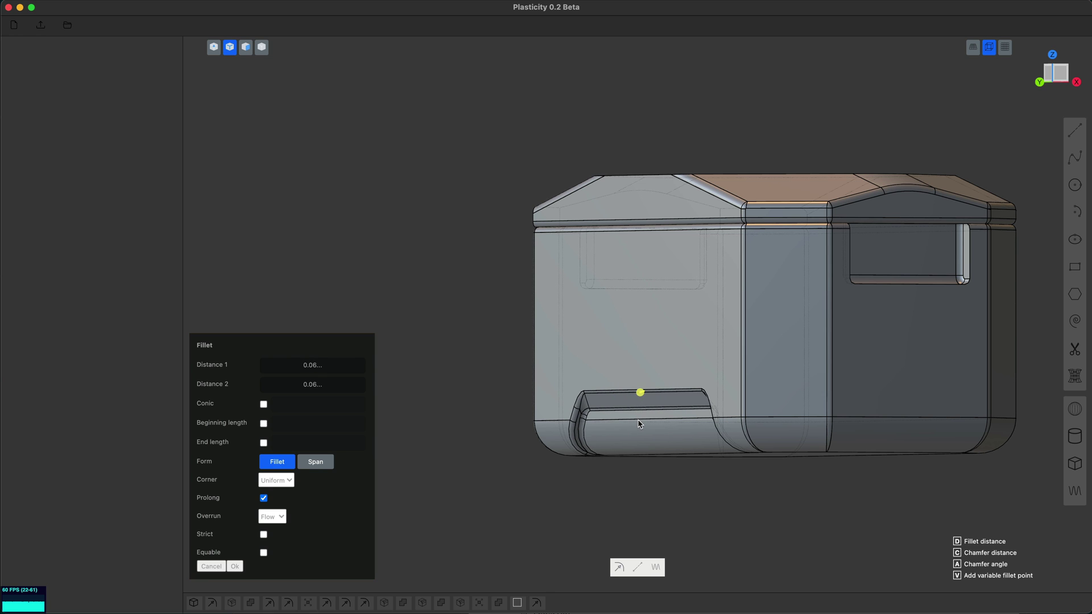
pyautogui.moveTo(638, 424); pyautogui.dragTo(756, 475, button='middle')
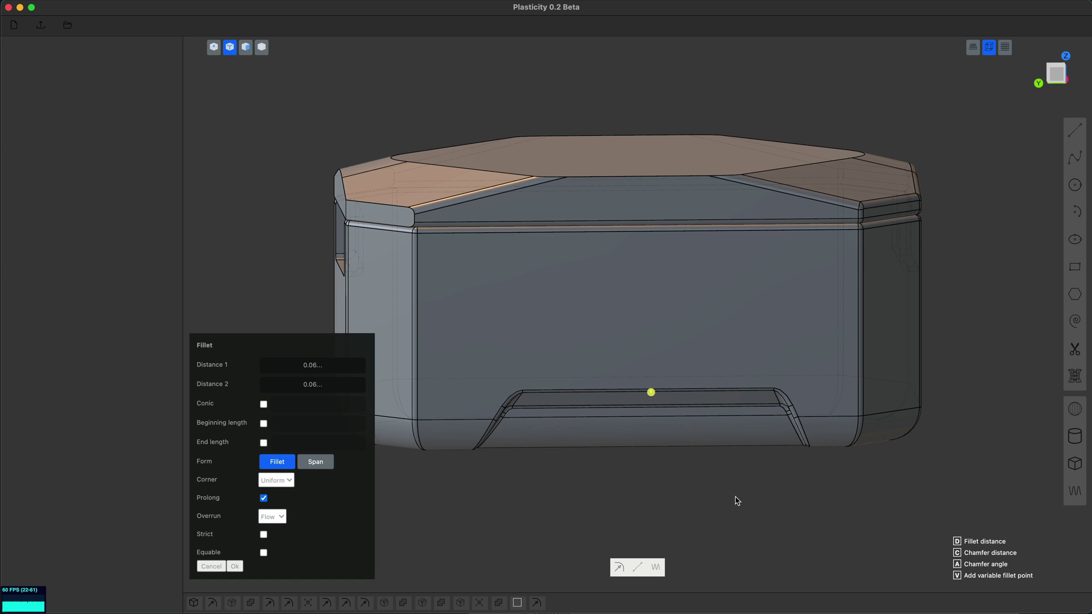
pyautogui.press('Return')
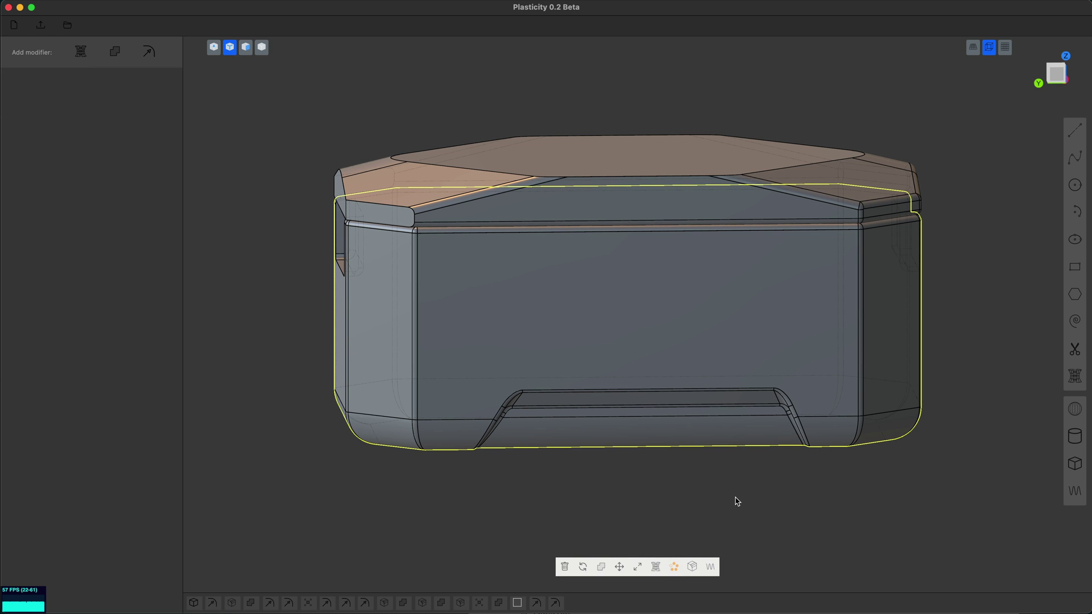
# - Fillet the edges around the lid's flat top face with a distance of about 0.10
pyautogui.moveTo(697, 459); pyautogui.dragTo(657, 491, button='middle')
pyautogui.click(657, 492)
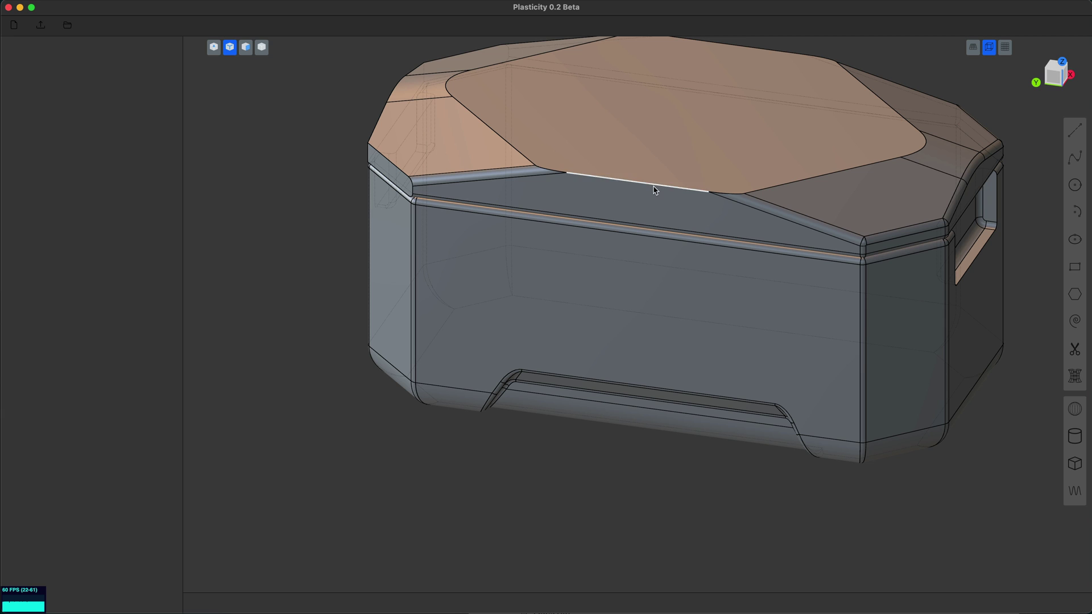
pyautogui.click(654, 190)
pyautogui.press('f')
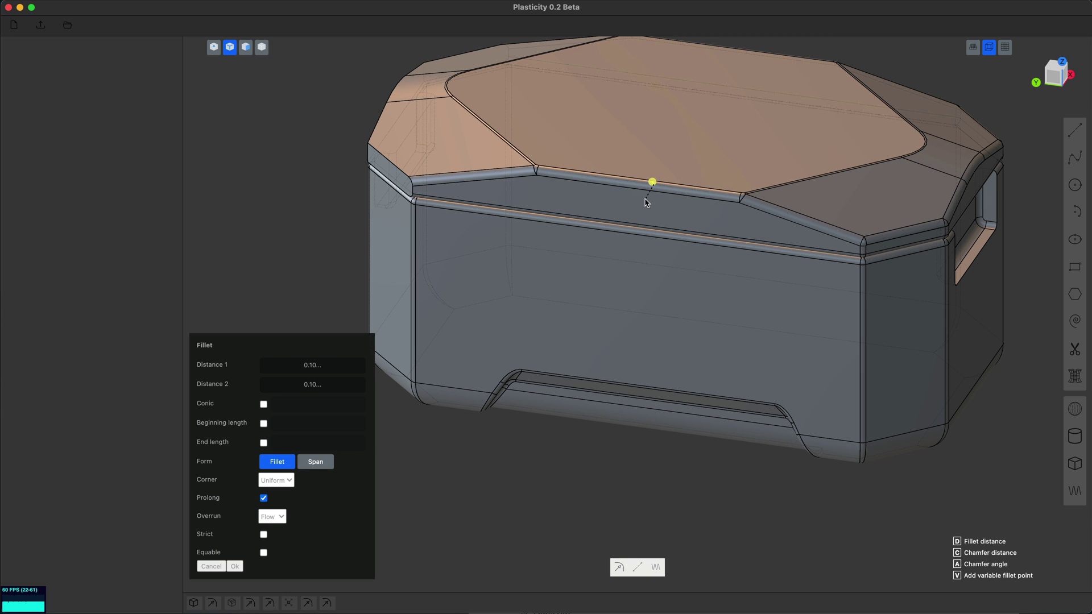
pyautogui.press('Return')
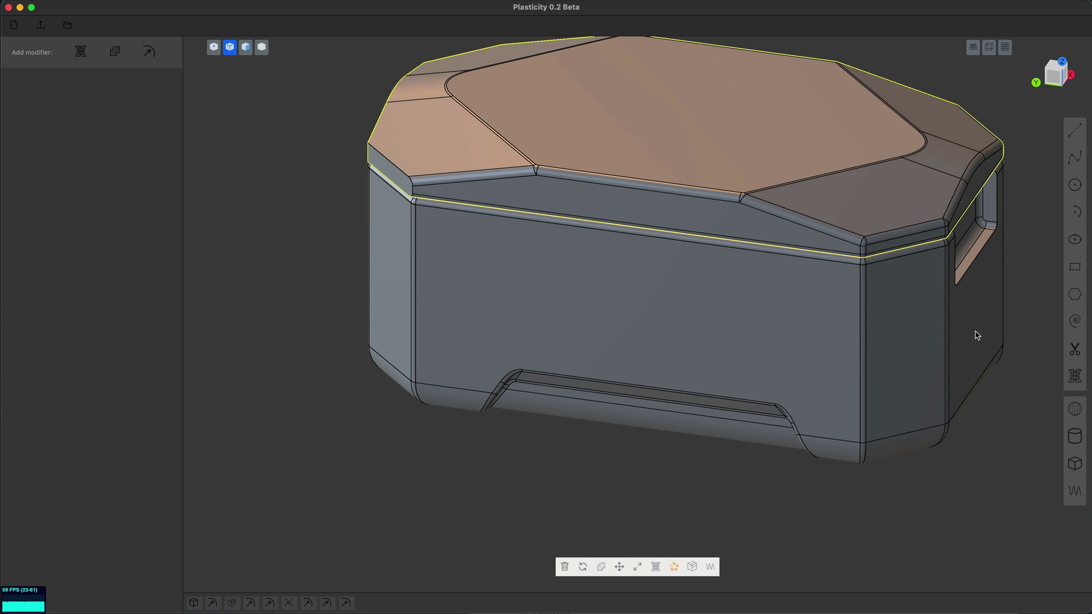
# - Place a vertical rectangular-type slot in the base's front wall, between the trapezoidal recess and the corner edge
pyautogui.click(1075, 490)
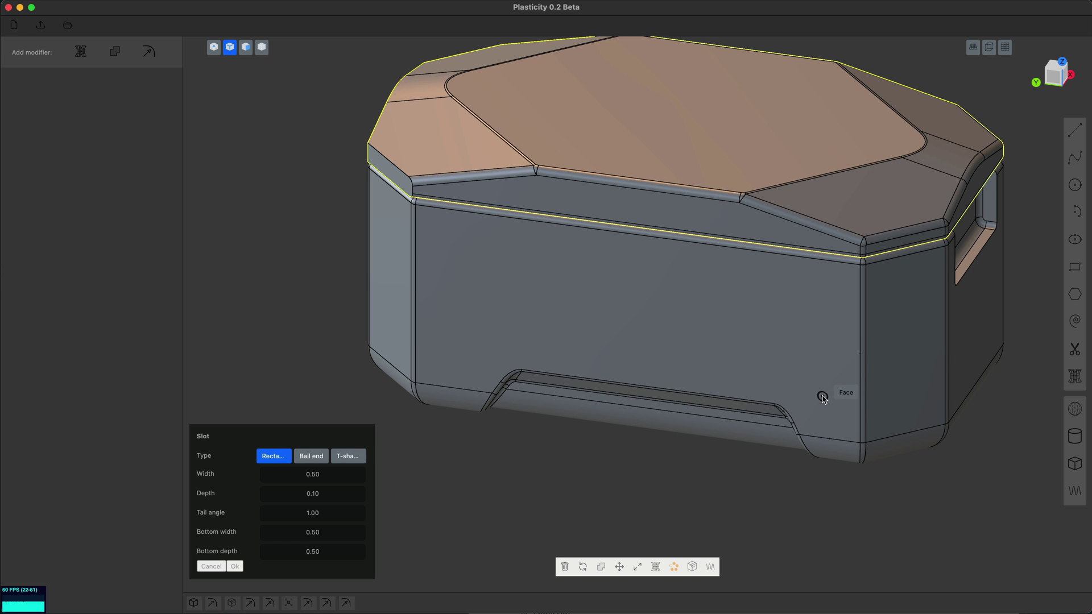
pyautogui.moveTo(821, 396); pyautogui.dragTo(833, 364, button='middle')
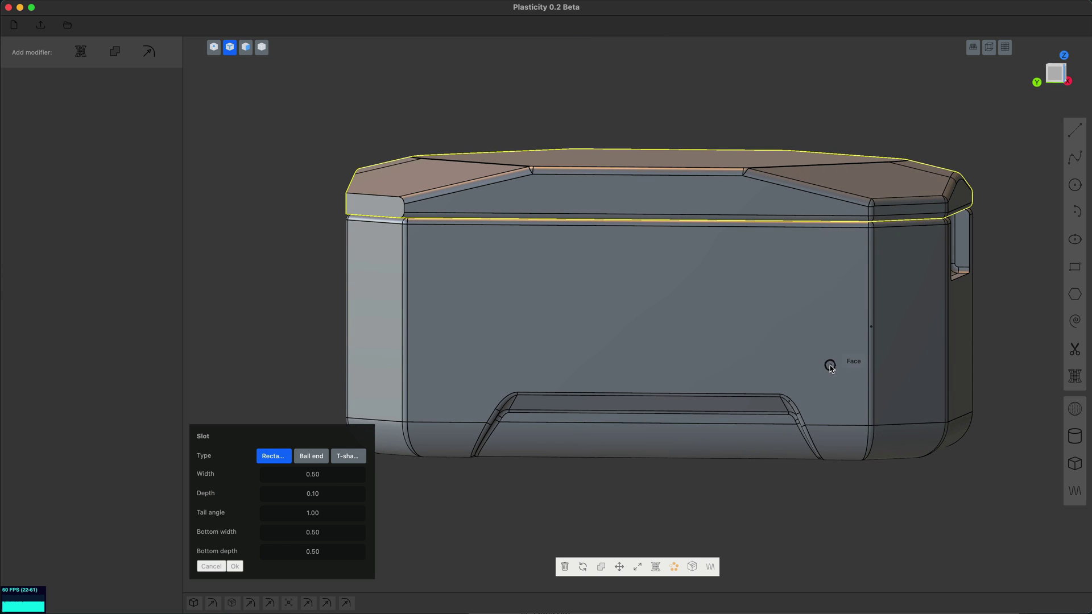
pyautogui.click(828, 367)
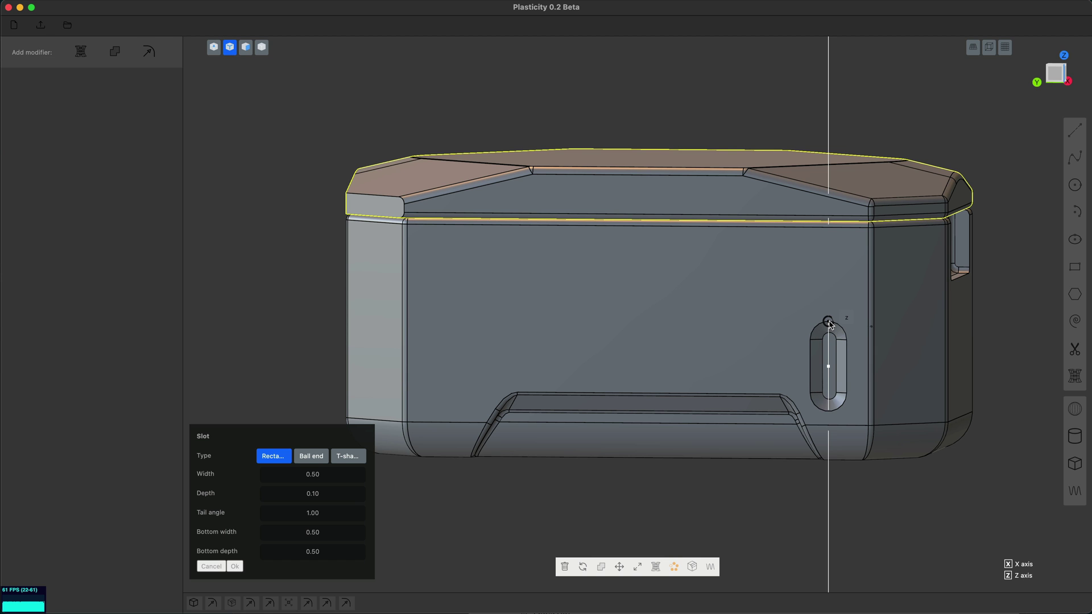
pyautogui.click(829, 321)
pyautogui.moveTo(777, 364)
pyautogui.mouseDown(button='middle')
pyautogui.moveTo(791, 359)
pyautogui.moveTo(776, 369)
pyautogui.moveTo(791, 369)
pyautogui.mouseUp(button='middle')
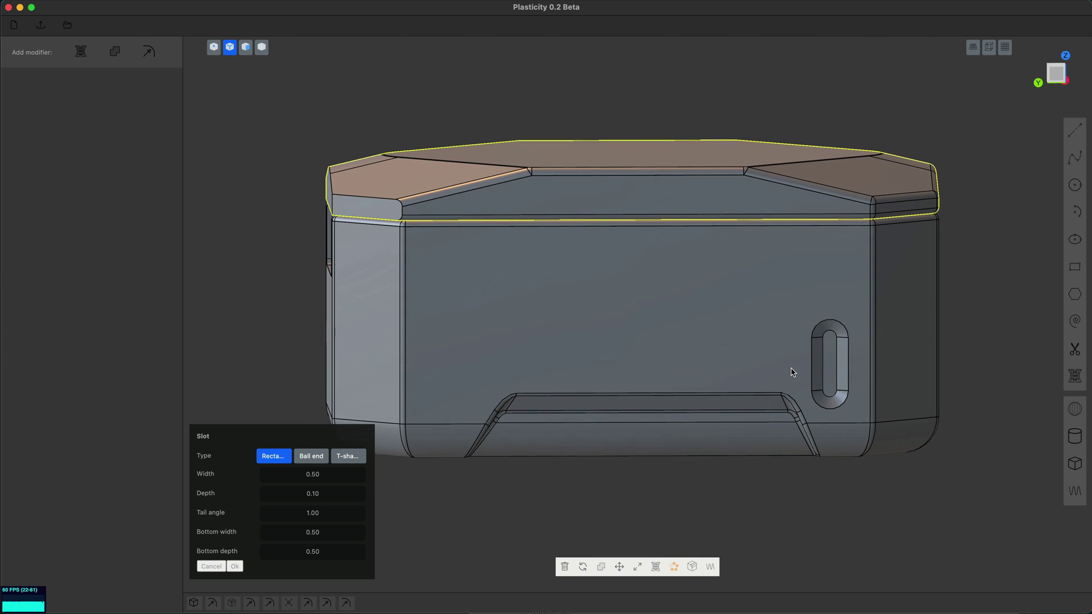
# - Set the slot's width to about 0.46 and its tail angle to about 0.90
pyautogui.moveTo(313, 474); pyautogui.dragTo(301, 474)
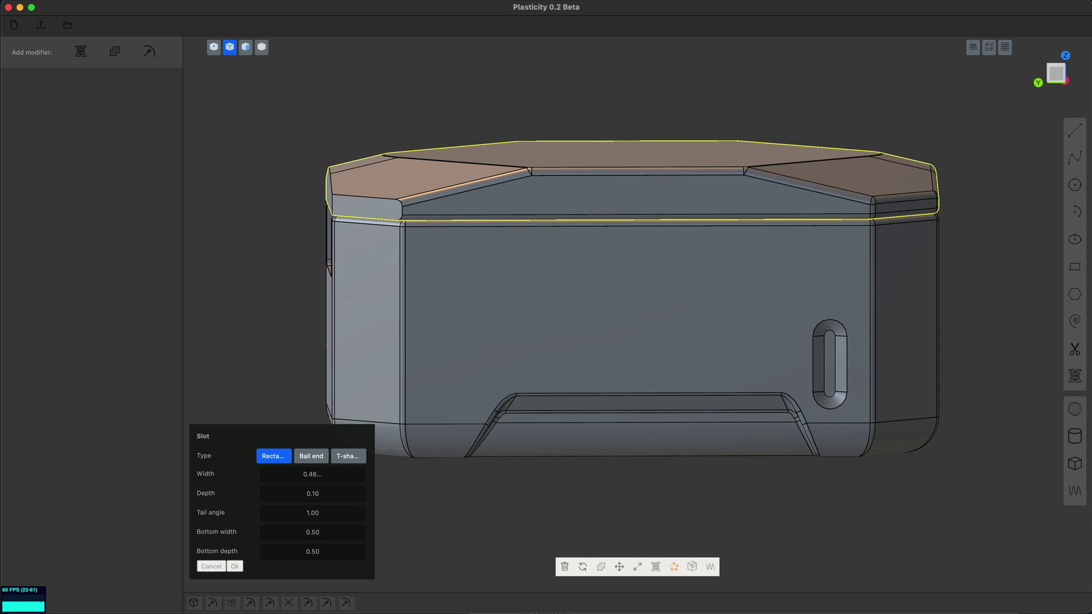
pyautogui.moveTo(317, 514); pyautogui.dragTo(307, 514)
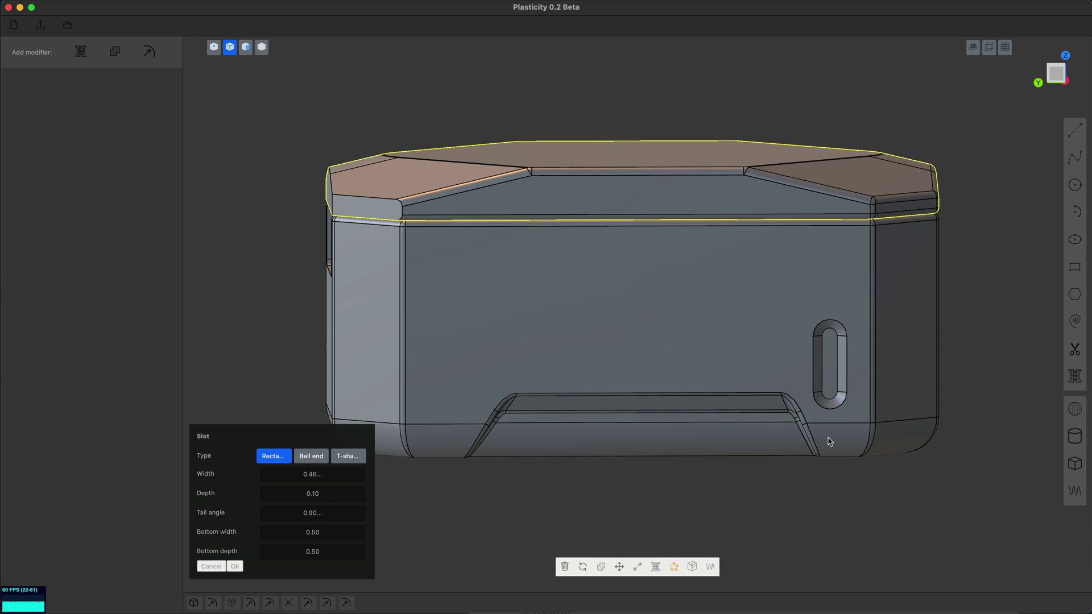
pyautogui.press('Return')
pyautogui.moveTo(821, 441)
pyautogui.mouseDown(button='middle')
pyautogui.moveTo(793, 463)
pyautogui.moveTo(821, 448)
pyautogui.mouseUp(button='middle')
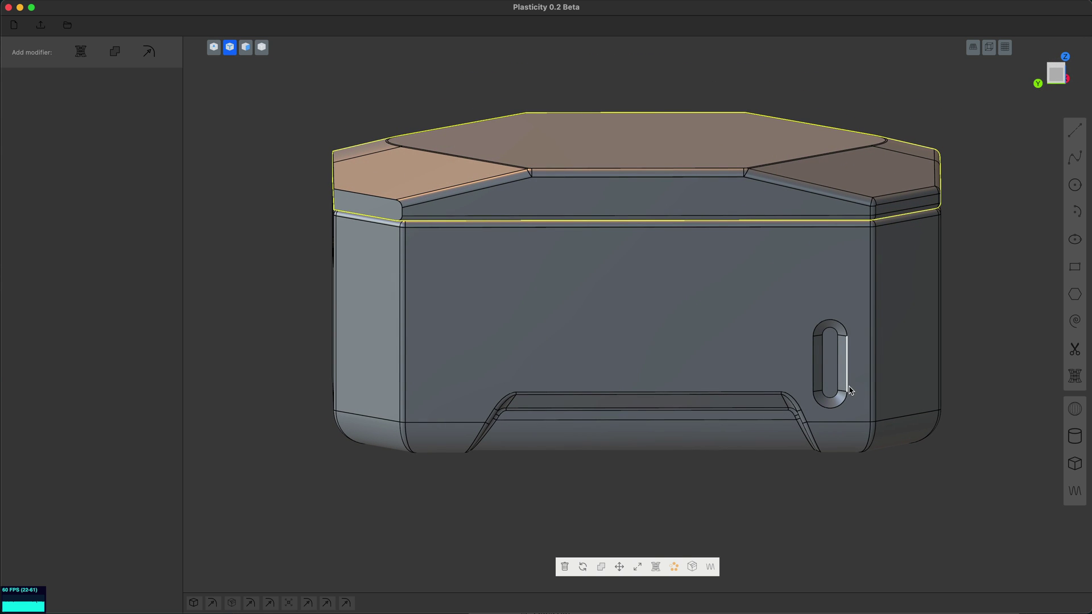
# - Cut a wide, shallow rectangular recess into the upper edge of the base's front wall with a corner box
pyautogui.press('3')
pyautogui.click(729, 347)
pyautogui.moveTo(730, 347)
pyautogui.mouseDown(button='middle')
pyautogui.moveTo(730, 336)
pyautogui.moveTo(718, 345)
pyautogui.mouseUp(button='middle')
pyautogui.press('Escape')
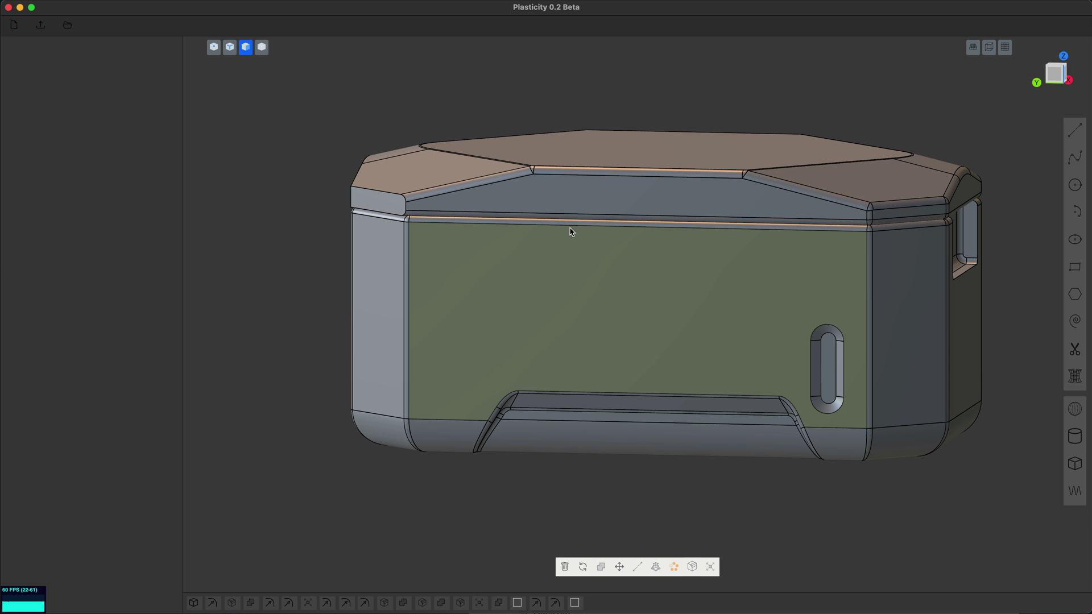
pyautogui.click(974, 561)
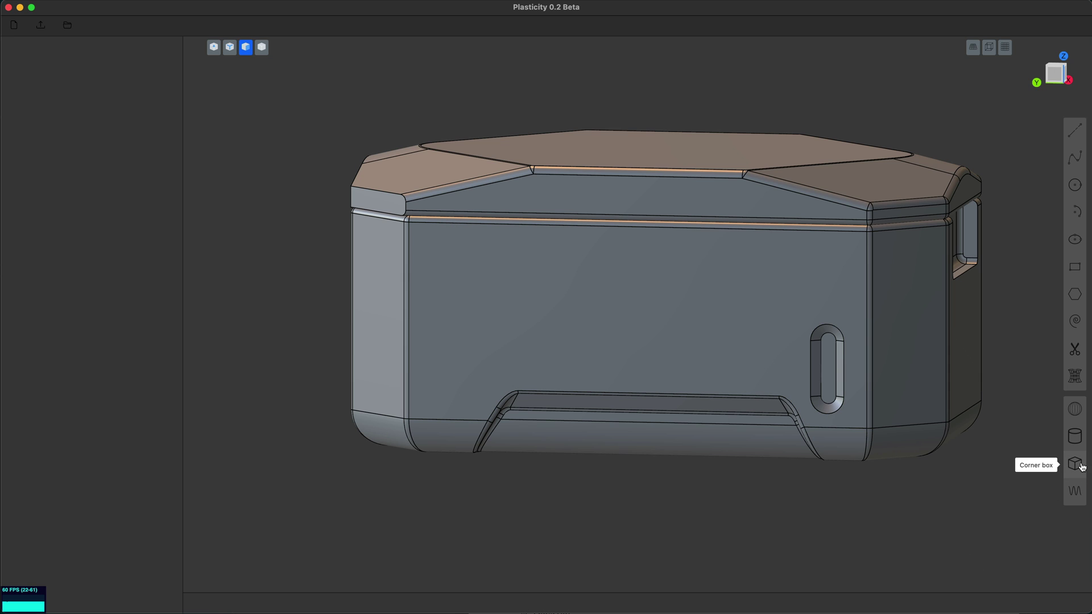
pyautogui.click(953, 402)
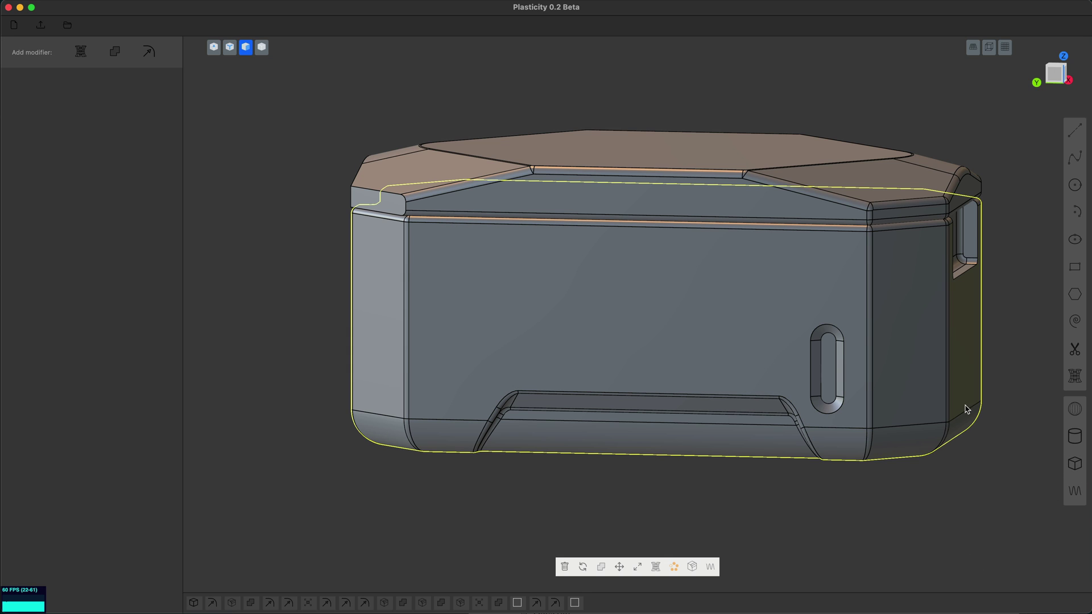
pyautogui.click(1076, 467)
pyautogui.click(758, 250)
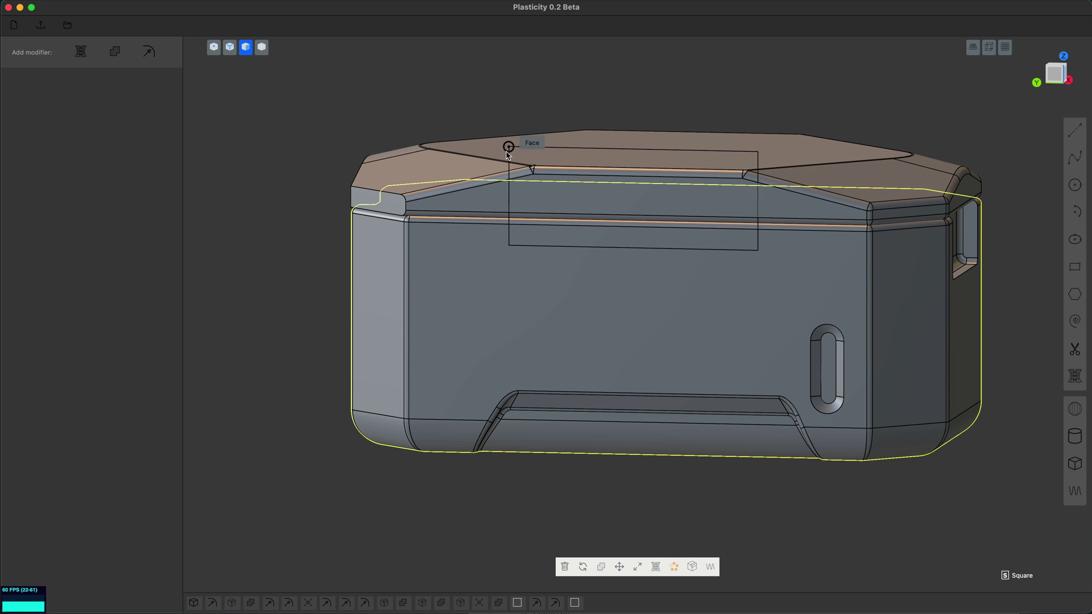
pyautogui.click(479, 113)
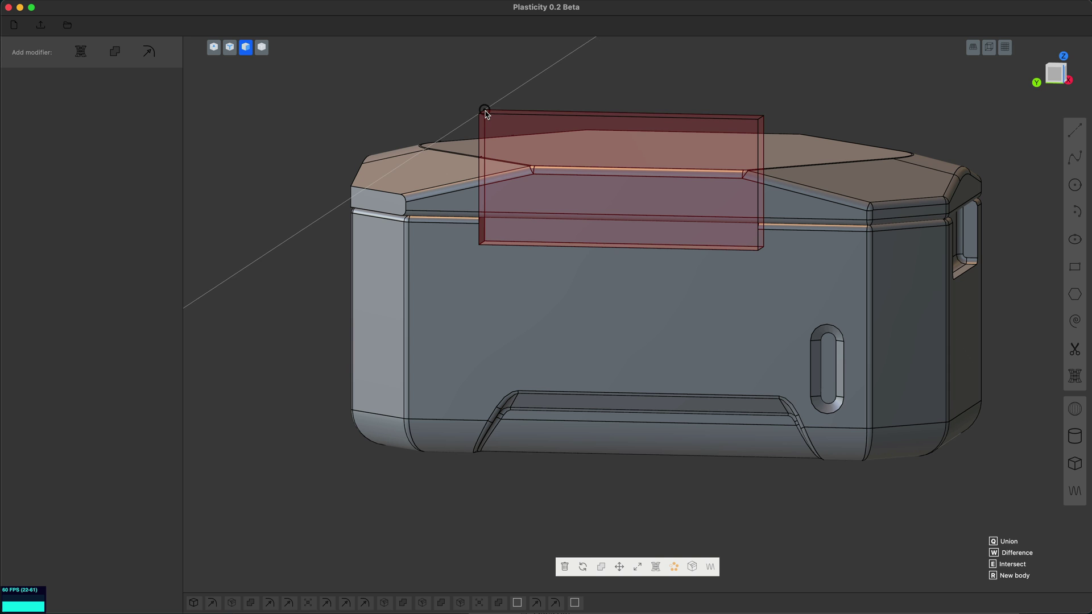
pyautogui.click(487, 115)
# - Fillet the two lower corner edges of the wide recess under the lid, with X-ray display switched on
pyautogui.hotkey('alt', 'z')
pyautogui.press('2')
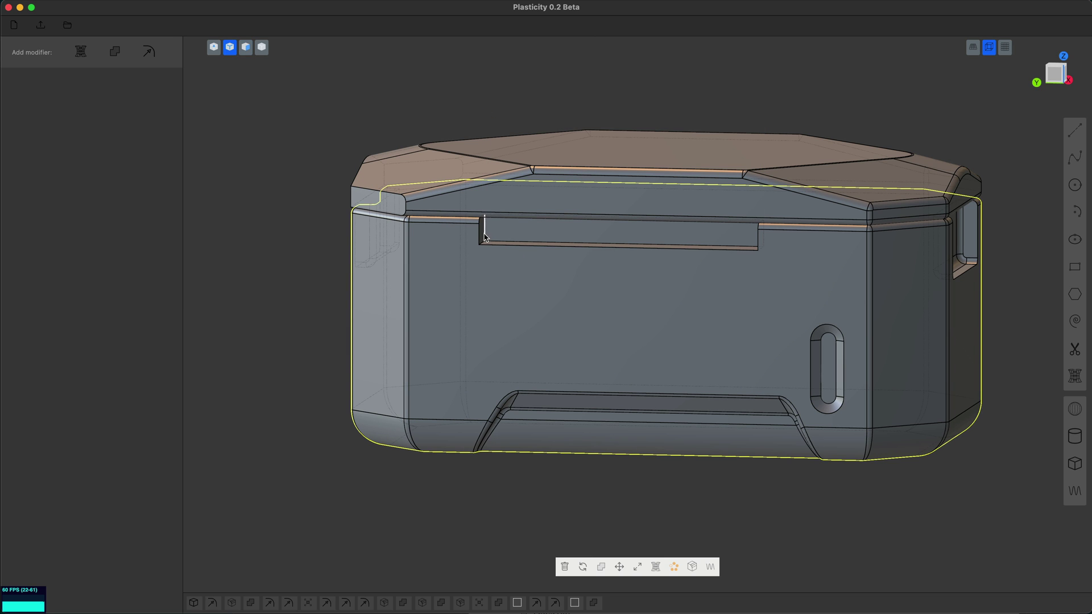
pyautogui.scroll(1, 485, 244)
pyautogui.moveTo(485, 245); pyautogui.dragTo(457, 212, button='middle')
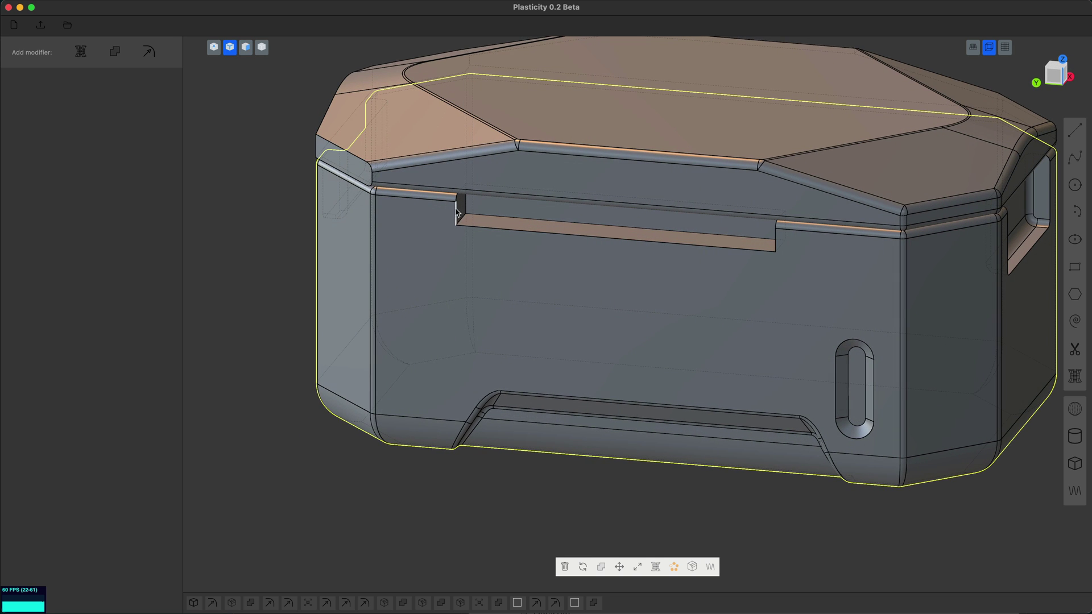
pyautogui.click(464, 220)
pyautogui.press('f')
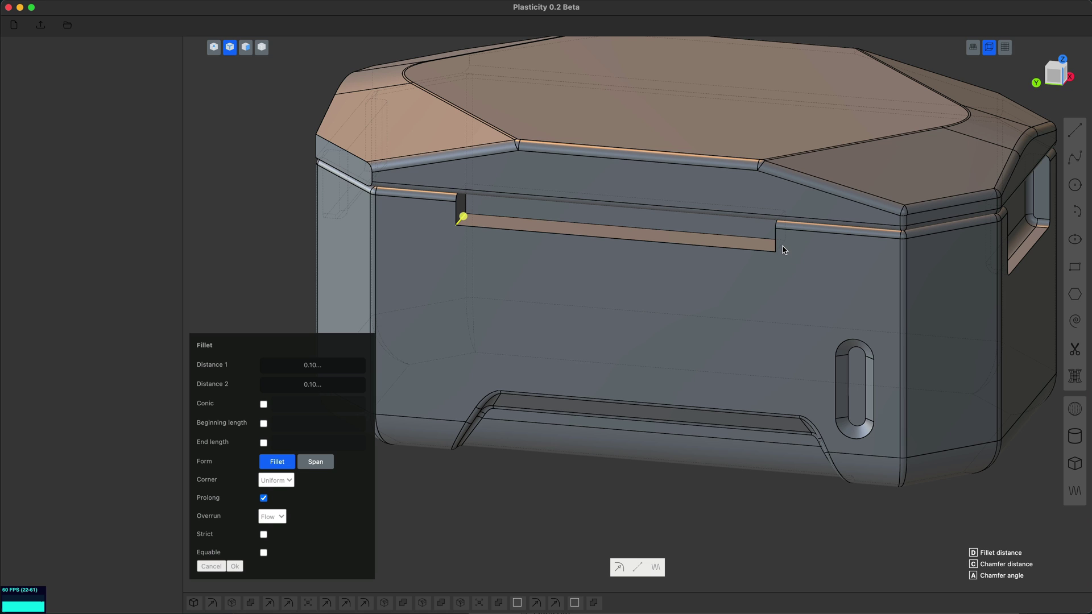
pyautogui.press('Return')
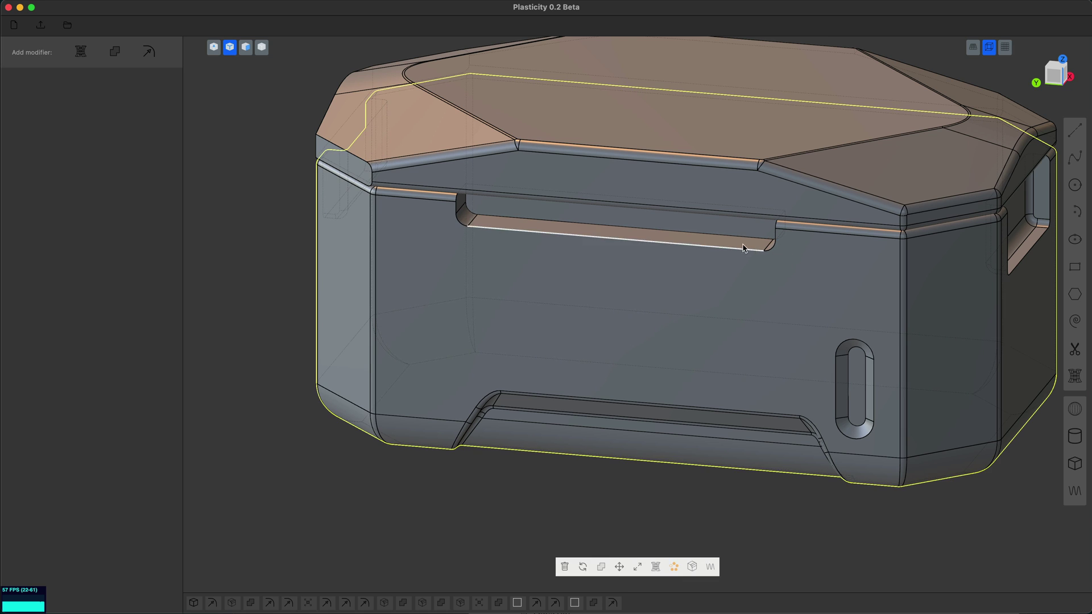
# - Fillet the wide recess's inner edge with a distance of about 0.08 and its outer edge with about 0.07
pyautogui.click(729, 241)
pyautogui.press('f')
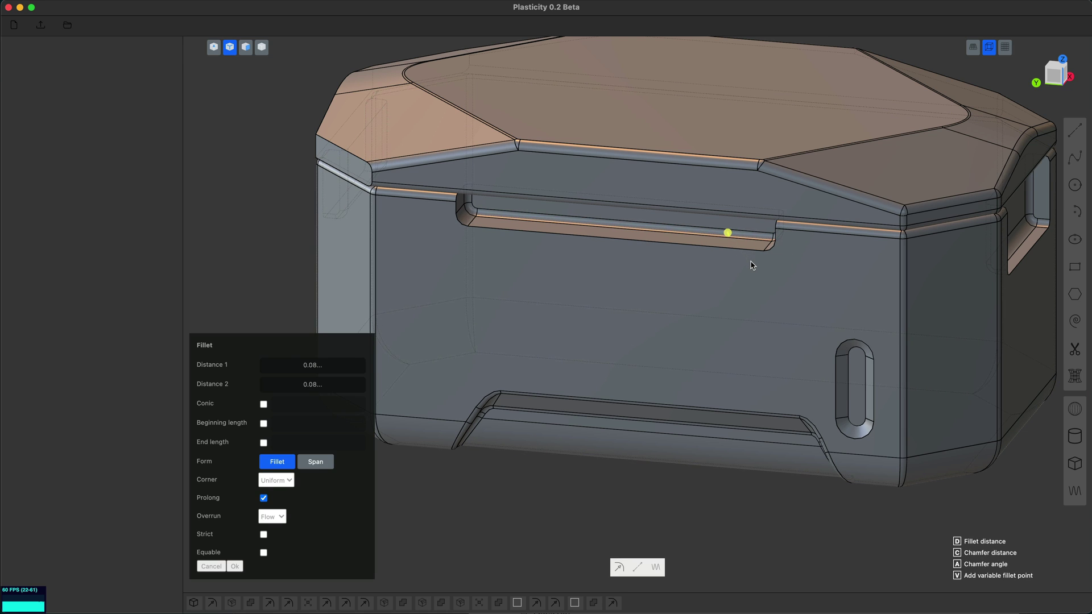
pyautogui.press('Return')
pyautogui.click(740, 254)
pyautogui.press('f')
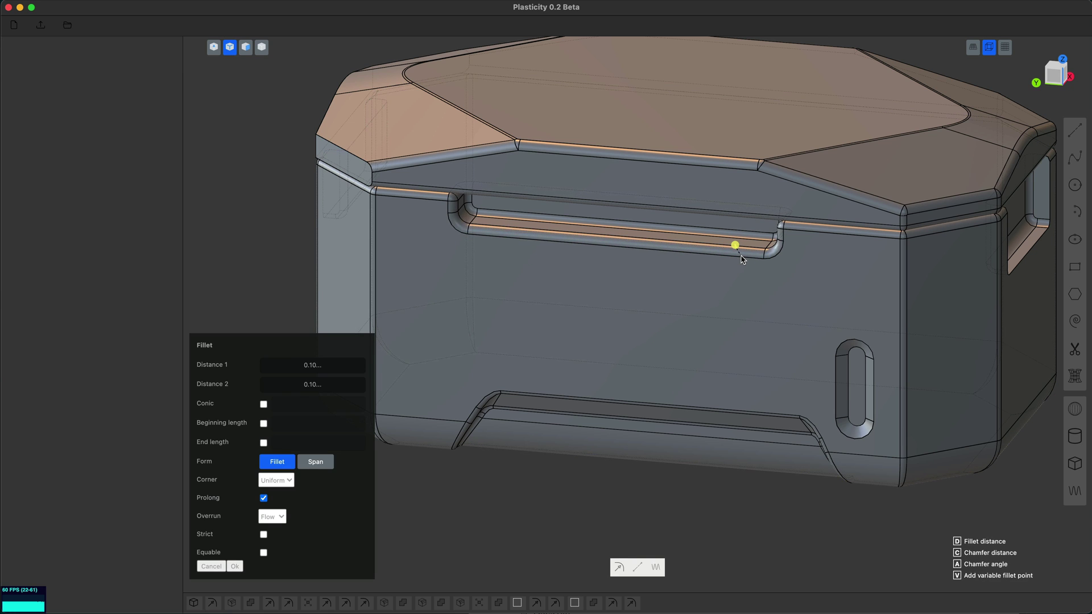
pyautogui.moveTo(743, 259); pyautogui.dragTo(742, 256)
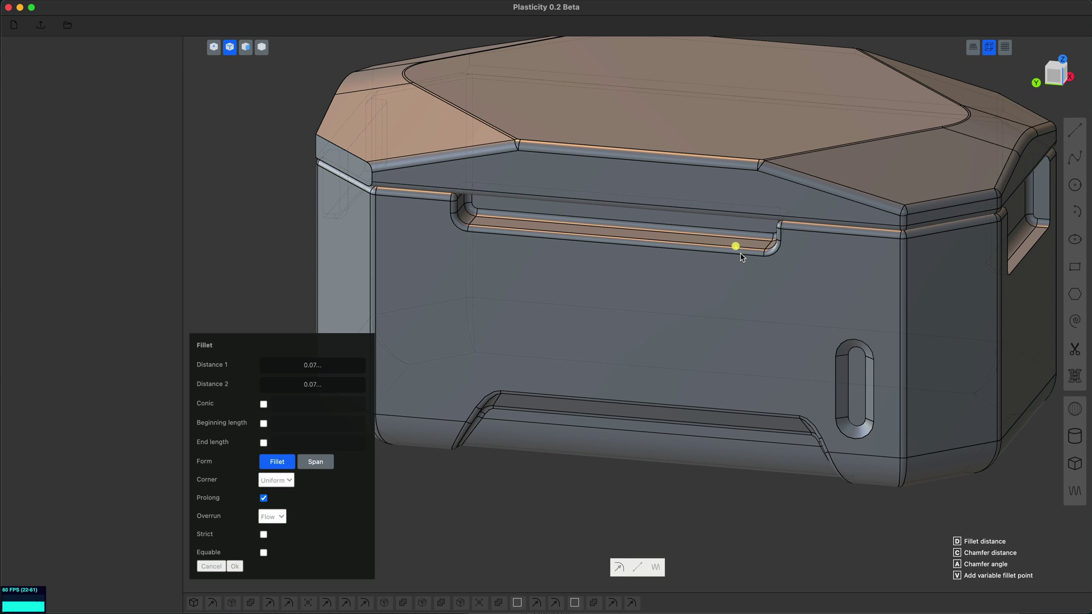
pyautogui.press('Return')
# - Face the view to the front wall and draw a closed five-sided line profile with one bevelled lower corner above the slot
pyautogui.moveTo(741, 253); pyautogui.dragTo(748, 262, button='middle')
pyautogui.press('3')
pyautogui.click(736, 294)
pyautogui.press('space')
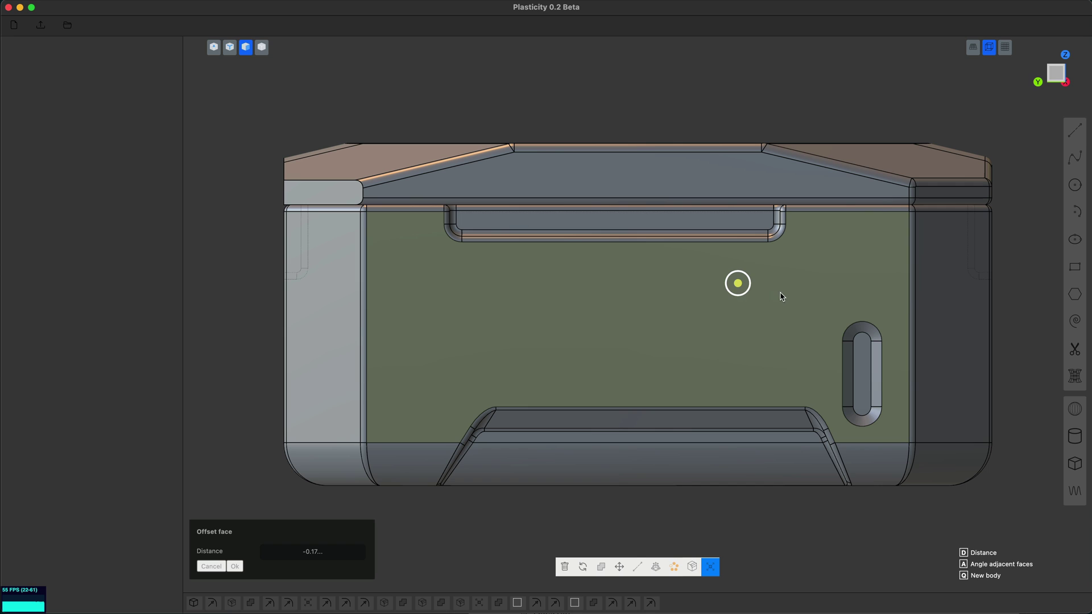
pyautogui.press('Return')
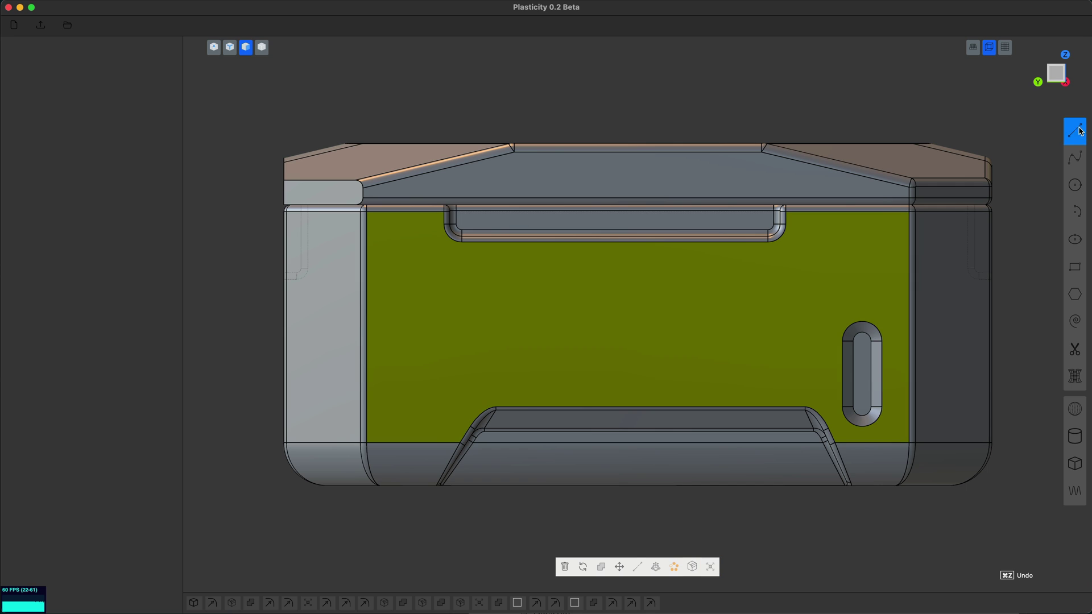
pyautogui.click(818, 232)
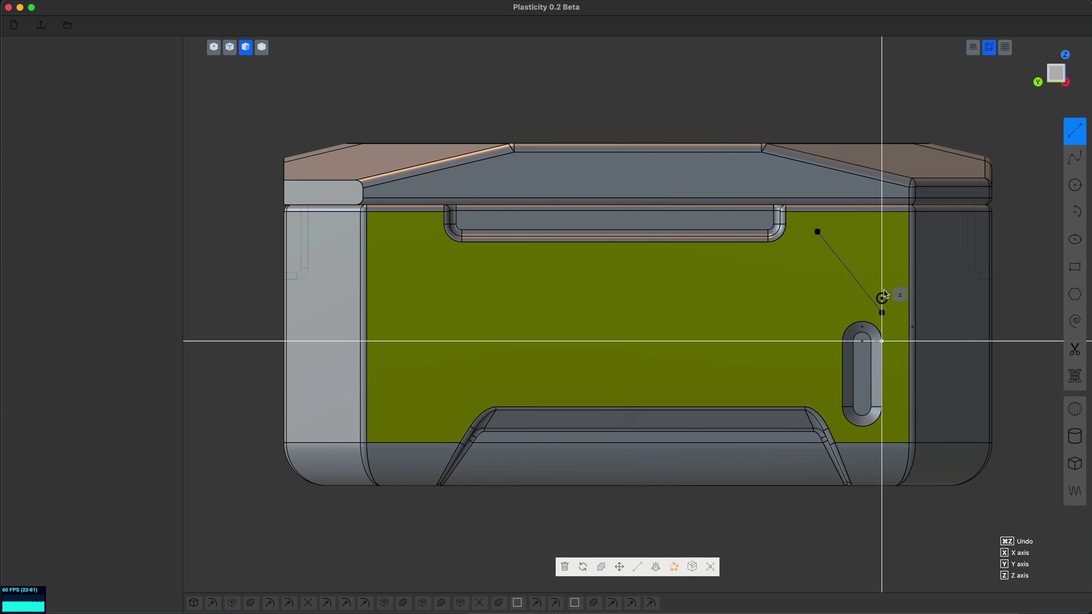
pyautogui.click(881, 231)
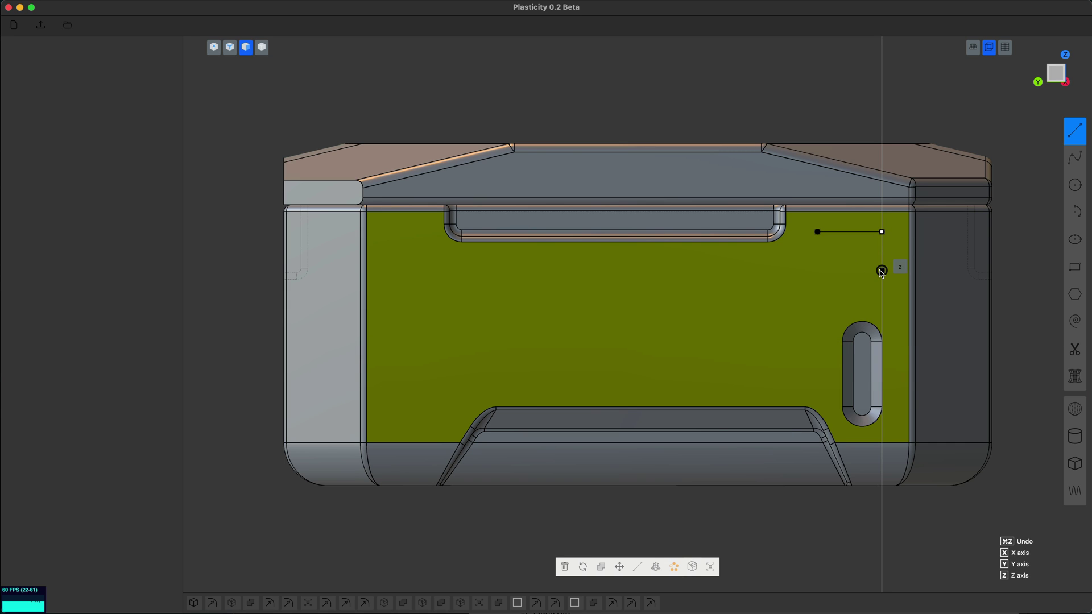
pyautogui.click(881, 271)
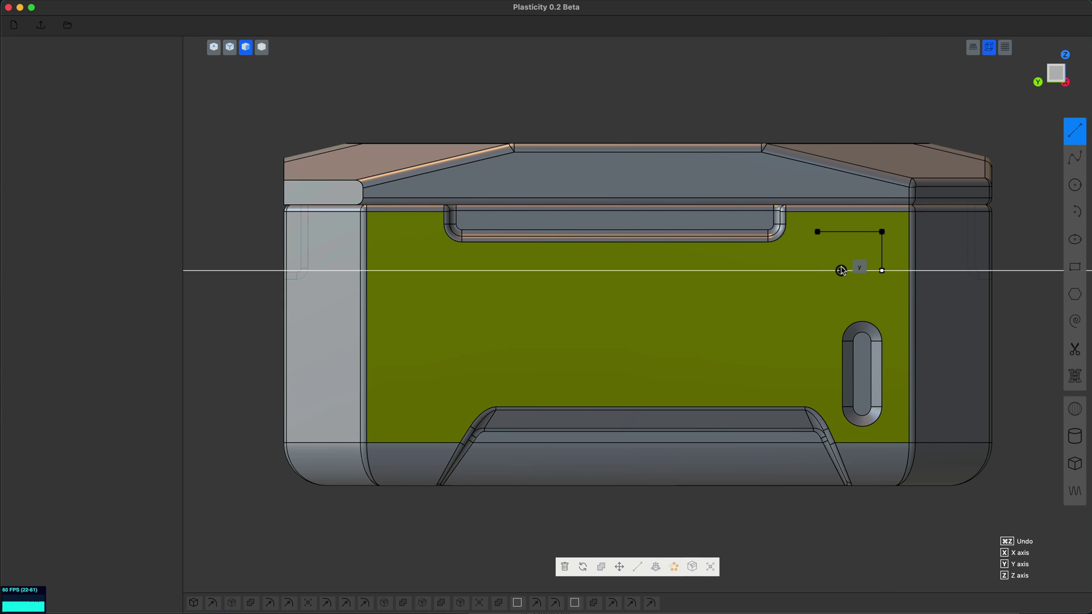
pyautogui.click(840, 271)
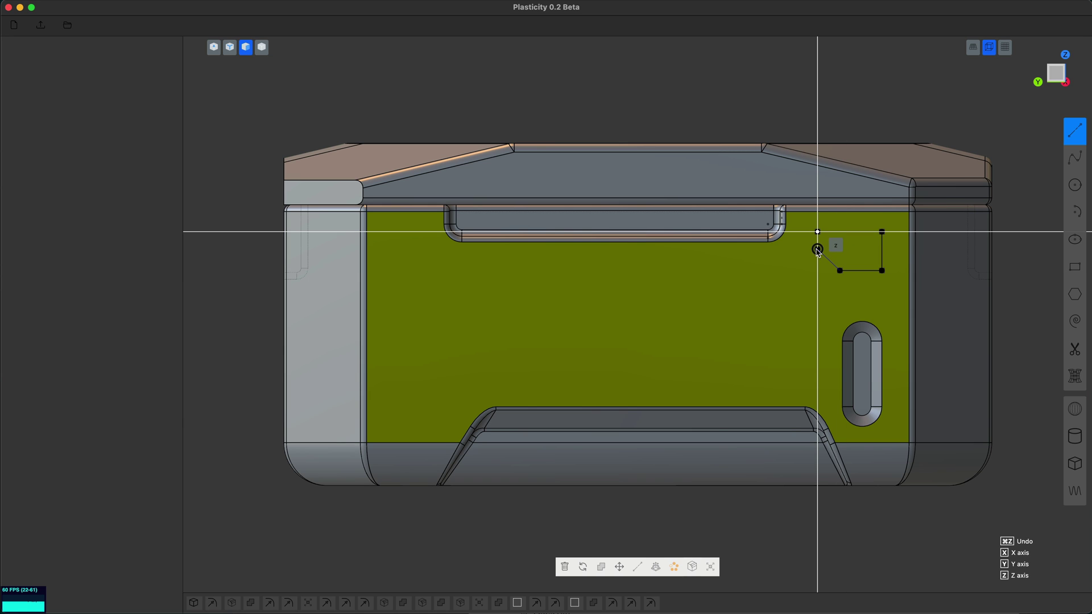
pyautogui.click(817, 232)
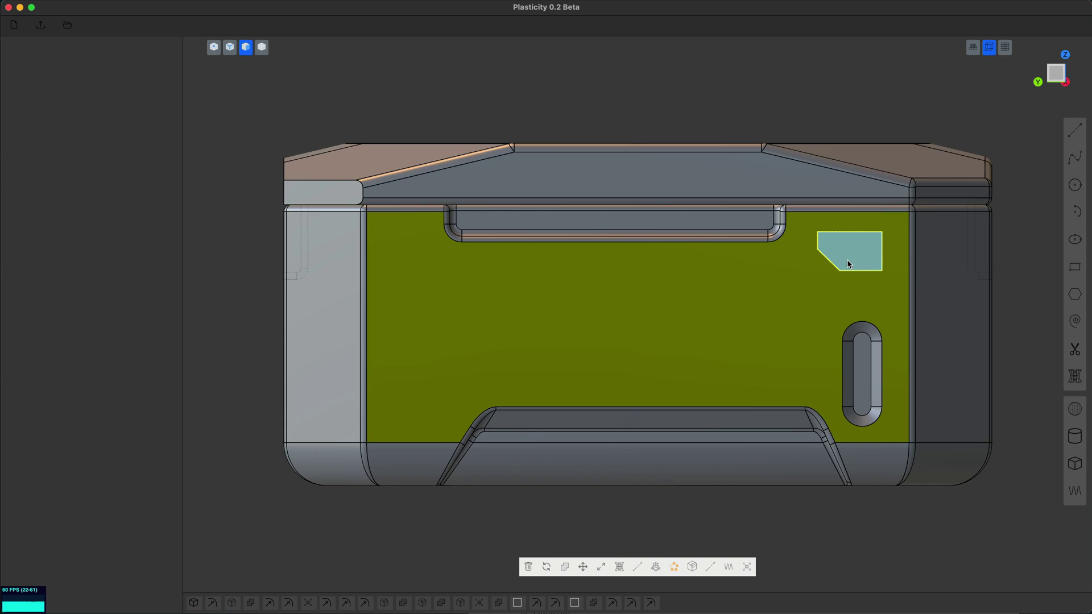
# - Extrude the five-sided profile about 0.11 into the base to cut a shallow pocket
pyautogui.moveTo(849, 263); pyautogui.dragTo(887, 286, button='middle')
pyautogui.click(897, 285)
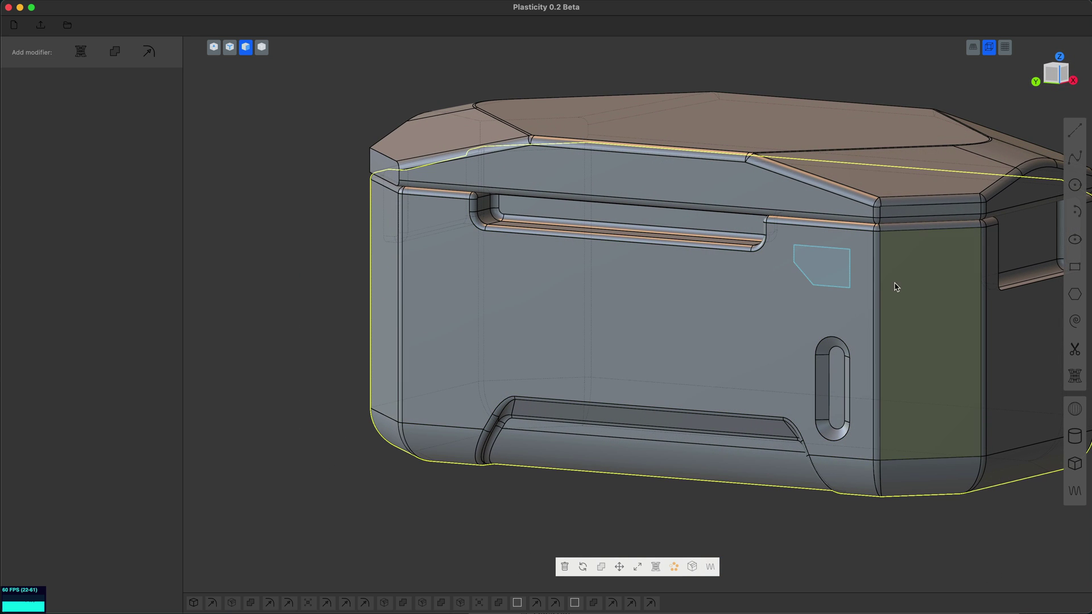
pyautogui.click(828, 268)
pyautogui.press('e')
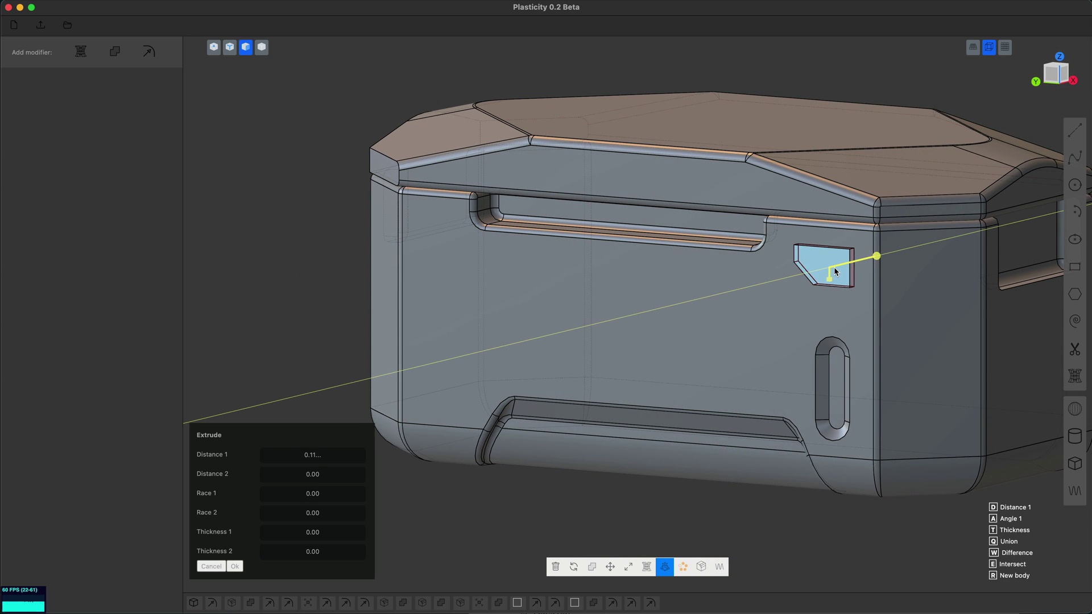
pyautogui.click(834, 268)
# - Delete the leftover profile curves at the five-sided pocket
pyautogui.scroll(5, 834, 273)
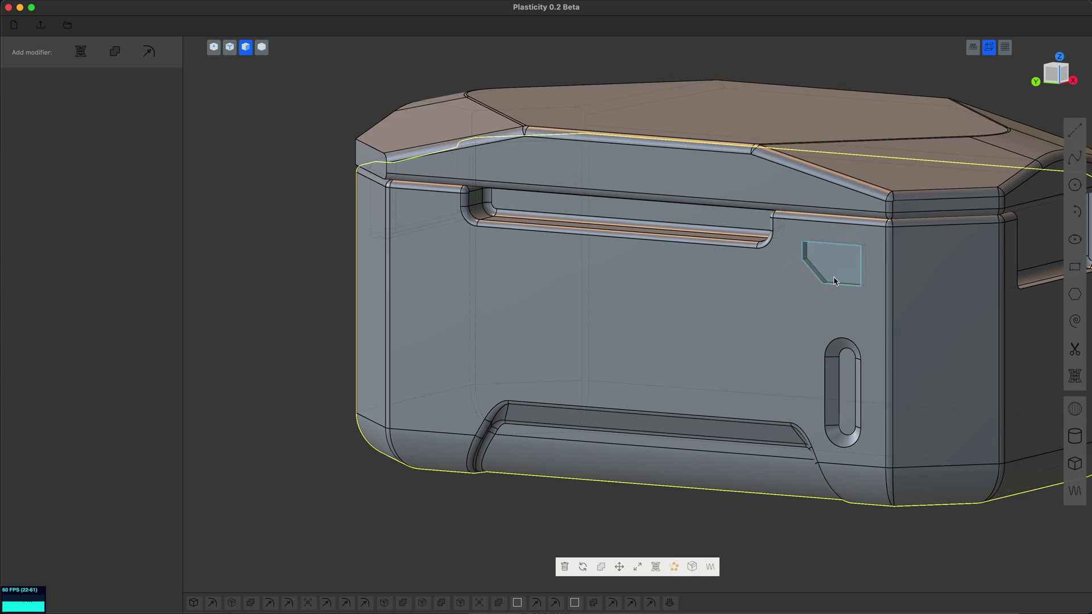
pyautogui.keyDown('shift'); pyautogui.moveTo(834, 282); pyautogui.dragTo(672, 330, button='middle'); pyautogui.keyUp('shift')
pyautogui.press('2')
pyautogui.click(848, 312)
pyautogui.press('x')
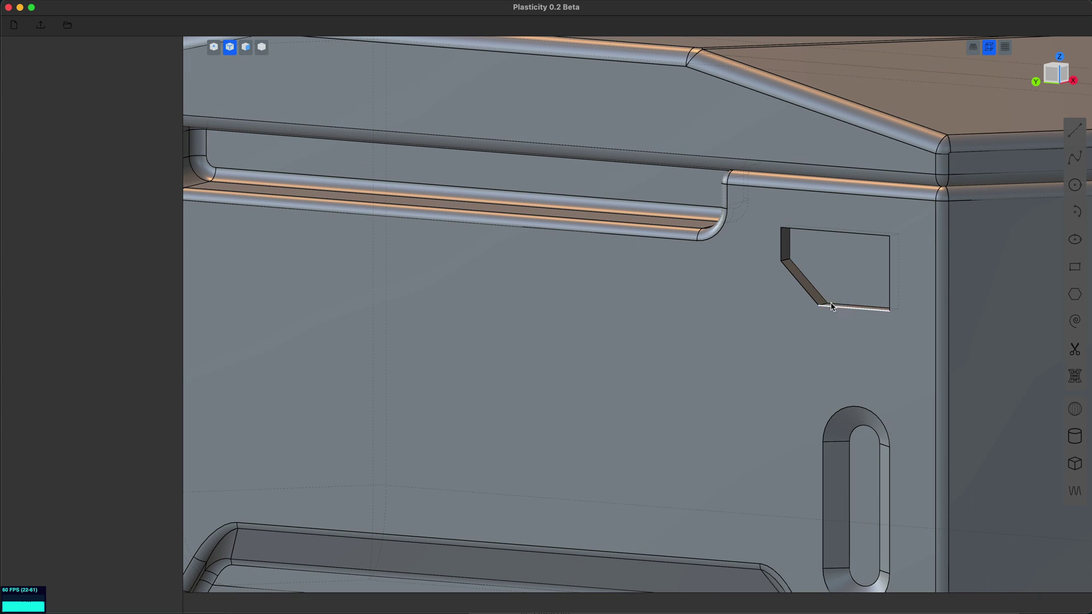
# - Fillet the corner edges of the five-sided pocket with a distance of about 0.07
pyautogui.click(824, 304)
pyautogui.press('f')
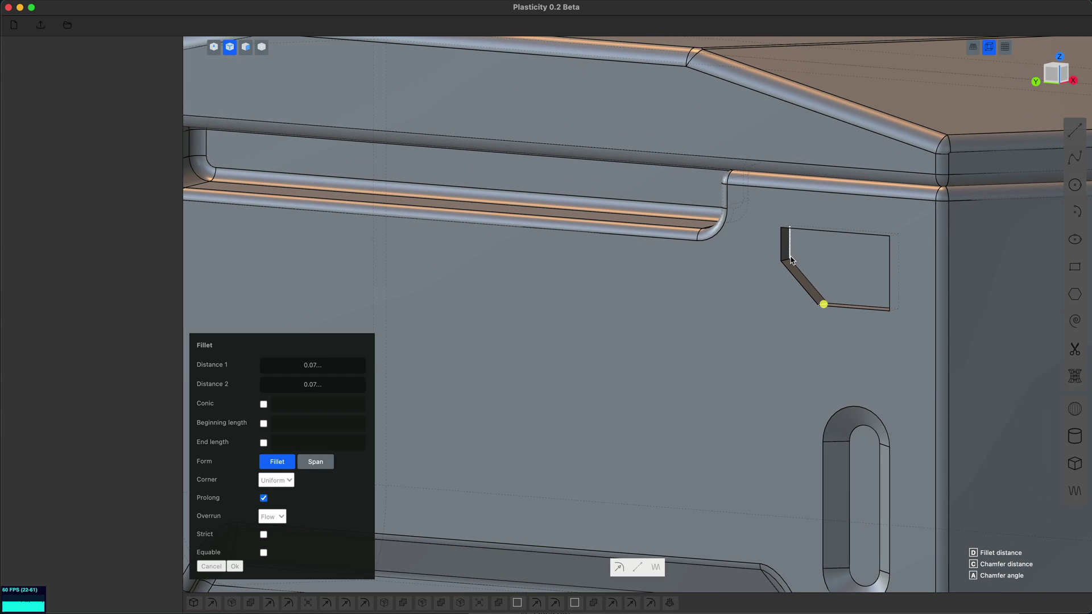
pyautogui.click(787, 260)
pyautogui.moveTo(896, 312); pyautogui.dragTo(910, 336)
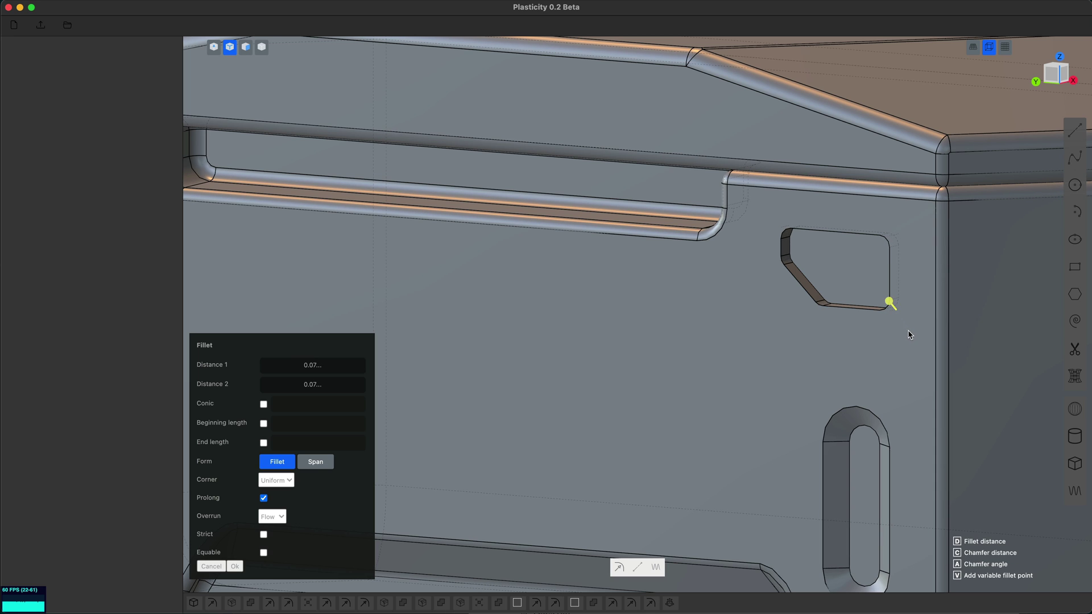
pyautogui.press('Return')
# - Fillet the inner and outer rims of the five-sided pocket with a distance of about 0.03
pyautogui.click(848, 307)
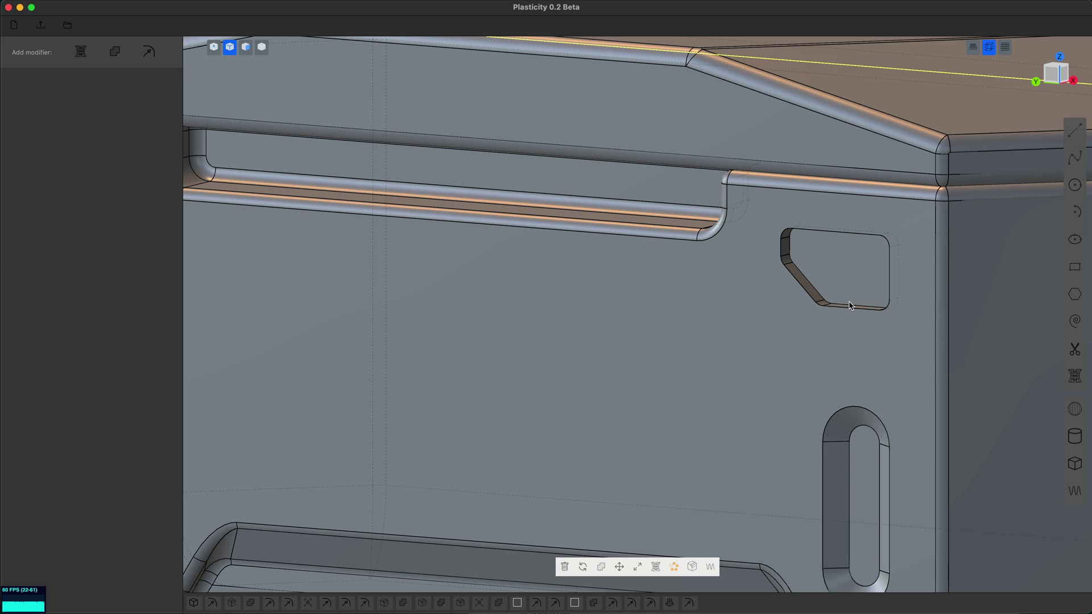
pyautogui.press('f')
pyautogui.press('Return')
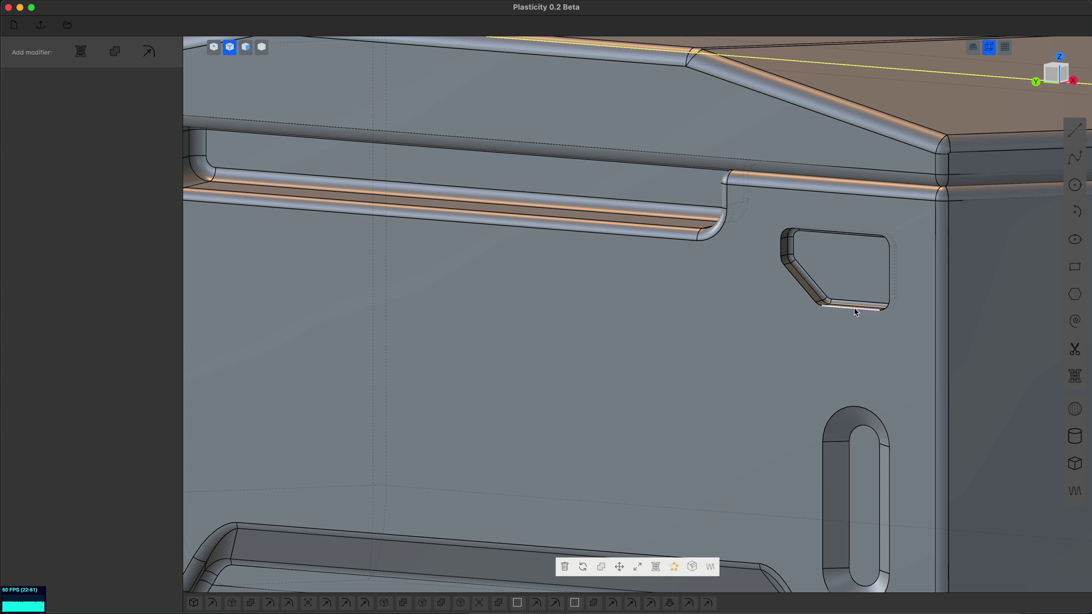
pyautogui.click(857, 310)
pyautogui.press('f')
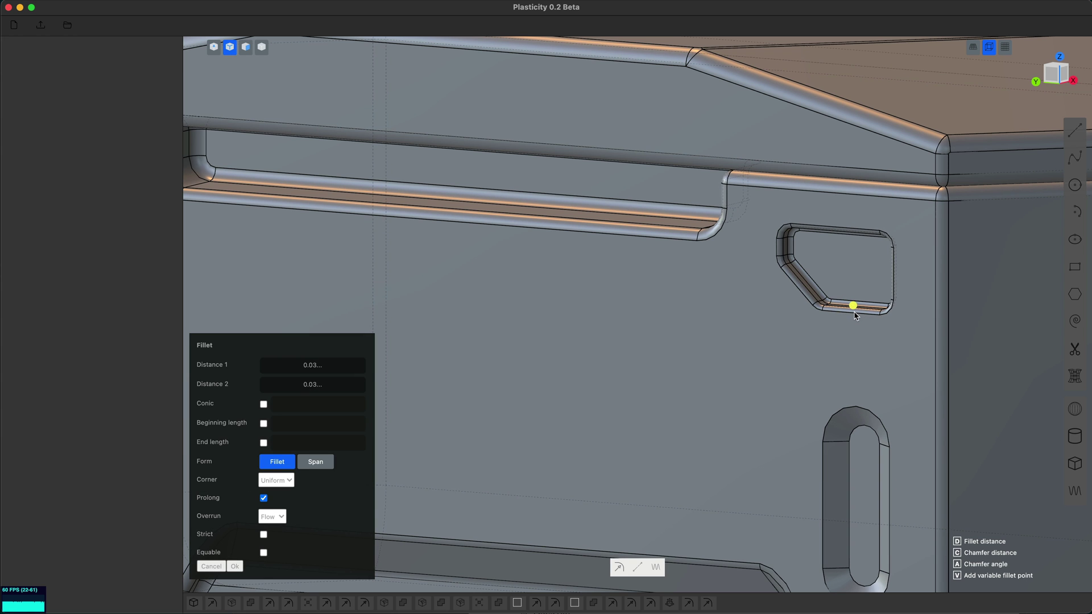
pyautogui.press('Return')
# - Mirror the base along the Y axis with the cut option and union the two halves into one solid
pyautogui.scroll(-5, 813, 339)
pyautogui.moveTo(811, 338)
pyautogui.mouseDown(button='middle')
pyautogui.moveTo(804, 325)
pyautogui.moveTo(807, 339)
pyautogui.mouseUp(button='middle')
pyautogui.hotkey('alt', 'x')
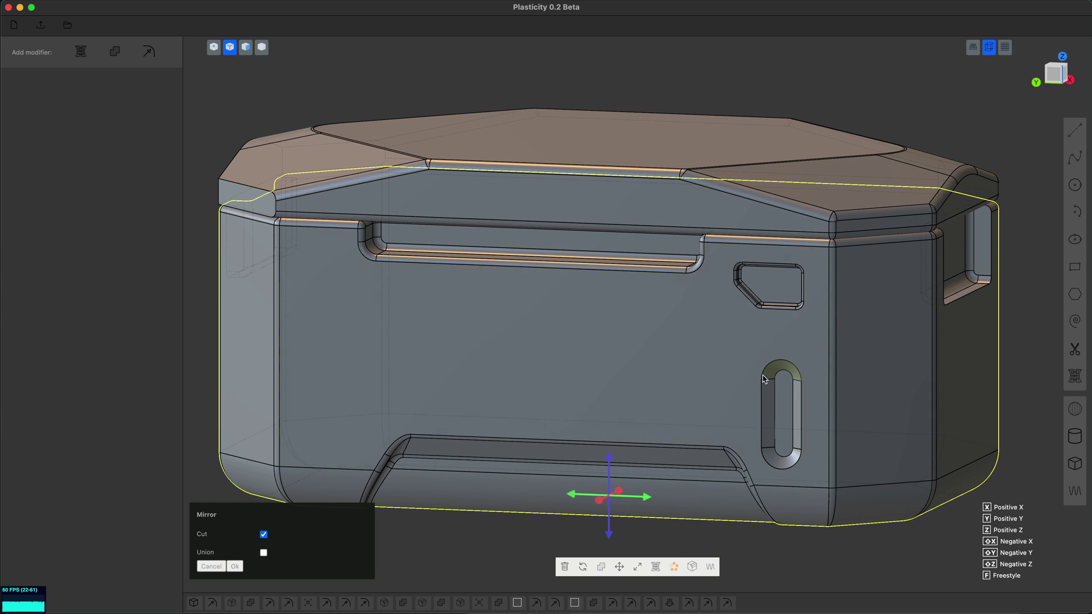
pyautogui.click(647, 498)
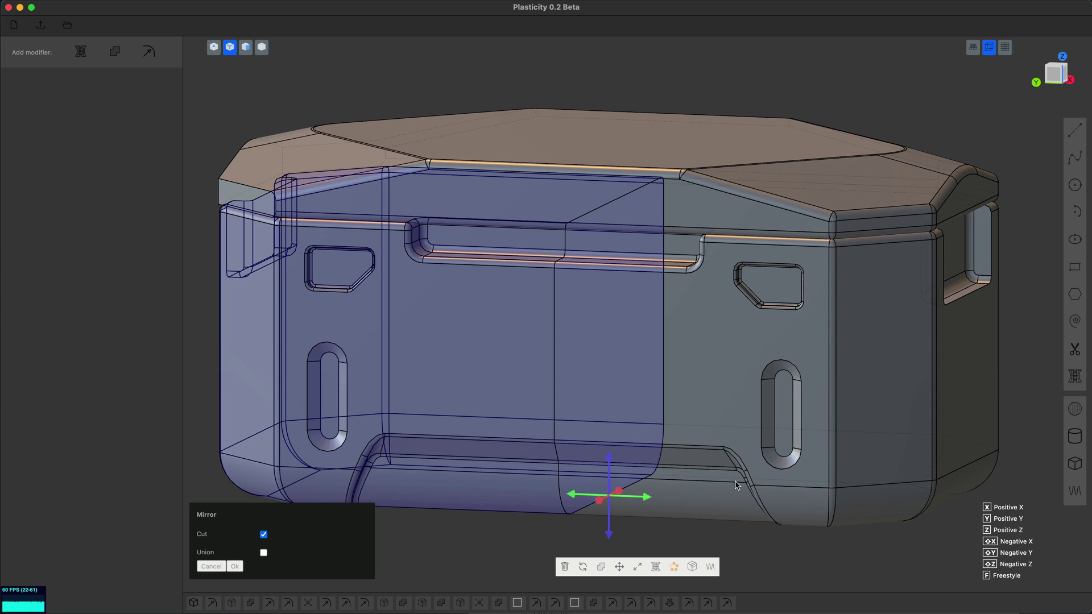
pyautogui.press('Return')
pyautogui.press('q')
pyautogui.press('Return')
# - Cut a diagonal rectangular-type slot into the front wall beside one vertical slot, about 0.36 wide and 0.10 deep
pyautogui.moveTo(567, 393)
pyautogui.mouseDown(button='middle')
pyautogui.moveTo(580, 398)
pyautogui.moveTo(578, 382)
pyautogui.mouseUp(button='middle')
pyautogui.click(1074, 489)
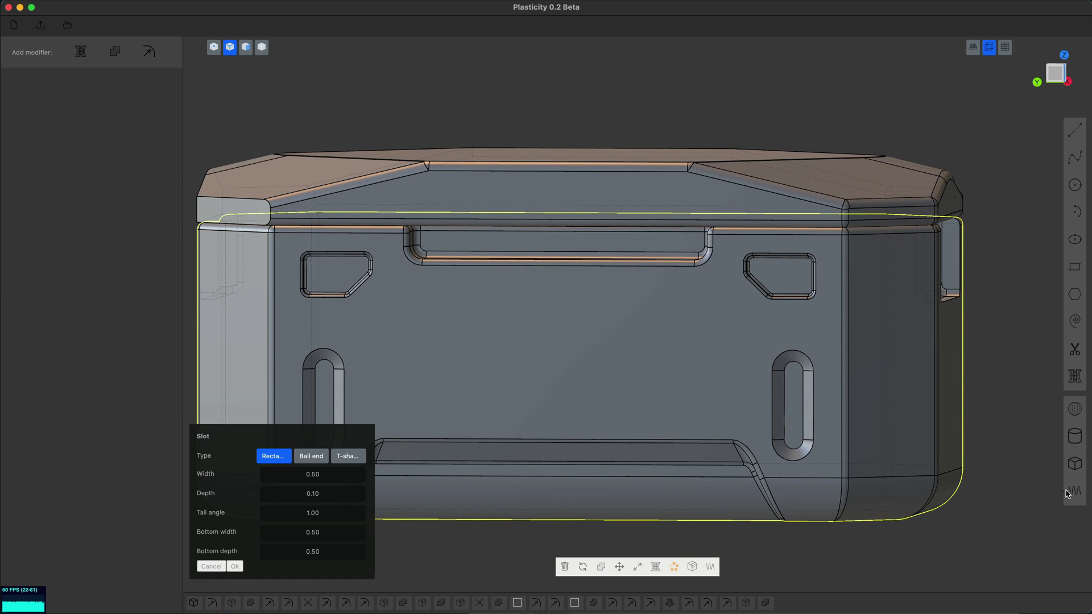
pyautogui.click(704, 345)
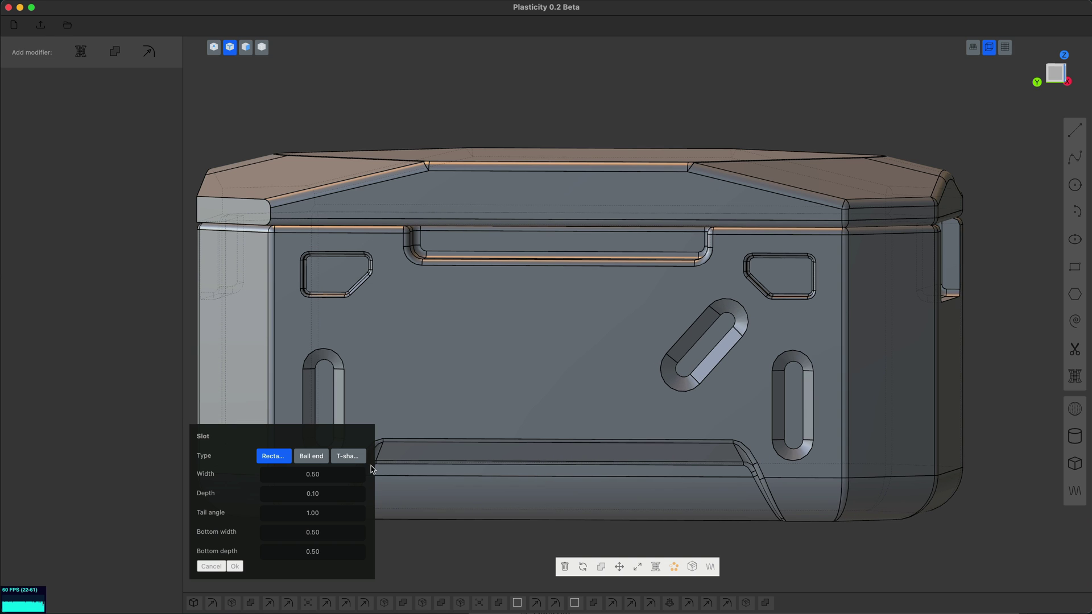
pyautogui.moveTo(343, 478); pyautogui.dragTo(327, 512)
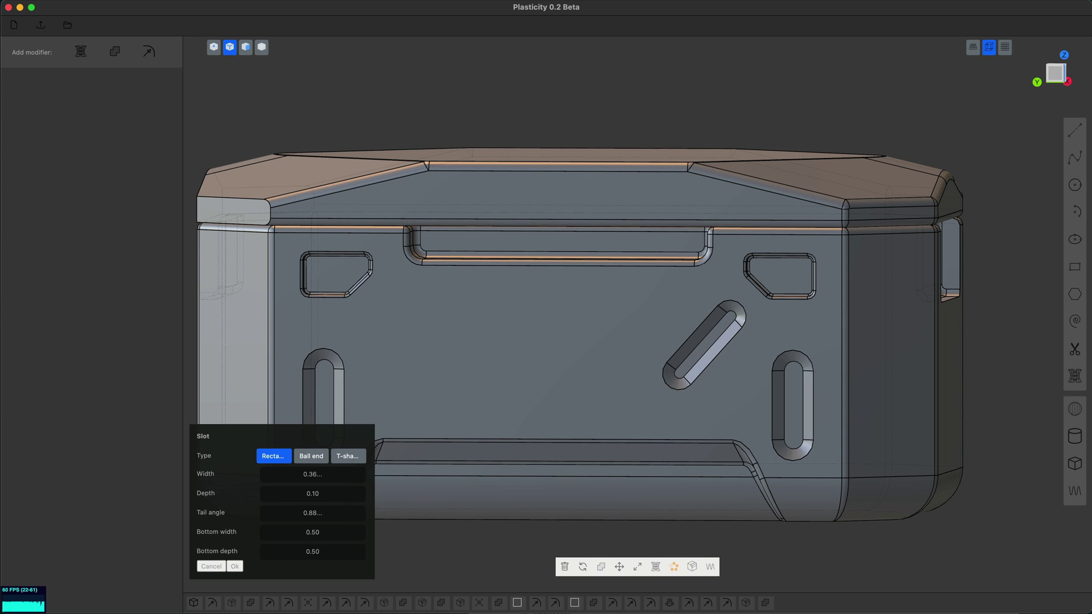
pyautogui.press('Return')
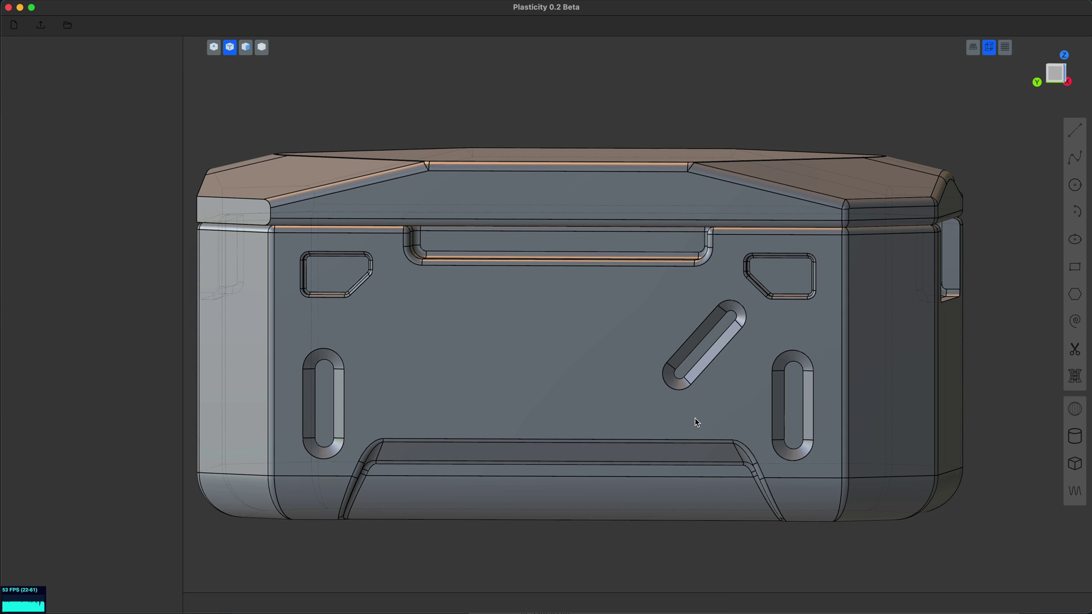
# - Mirror the base with its diagonal slot along the Y axis and union the two halves
pyautogui.moveTo(698, 423); pyautogui.dragTo(690, 442, button='middle')
pyautogui.press('4')
pyautogui.click(846, 412)
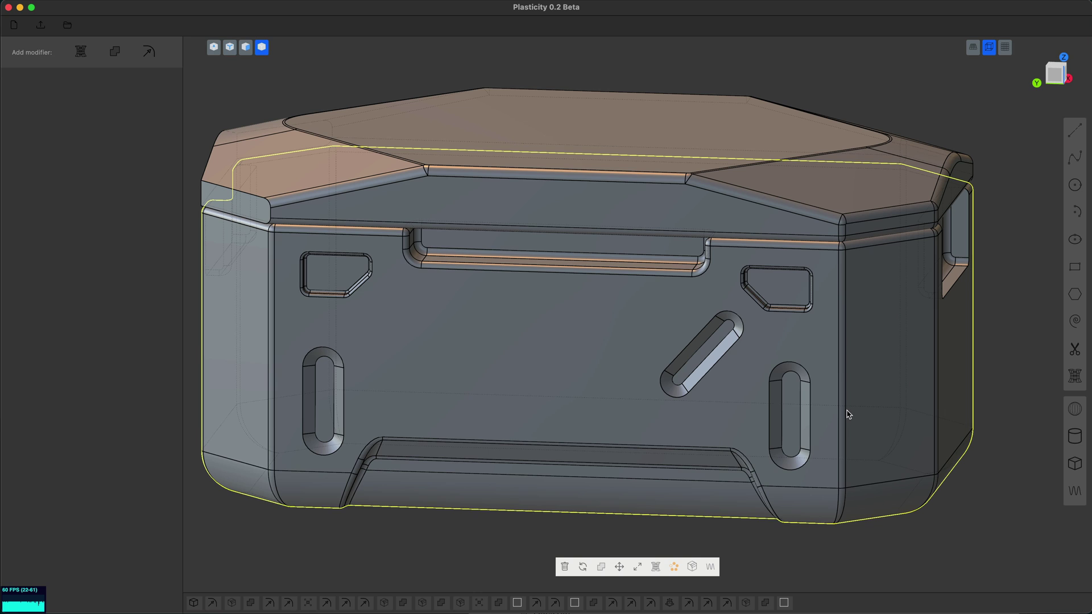
pyautogui.hotkey('alt', 'x')
pyautogui.click(621, 486)
pyautogui.press('Return')
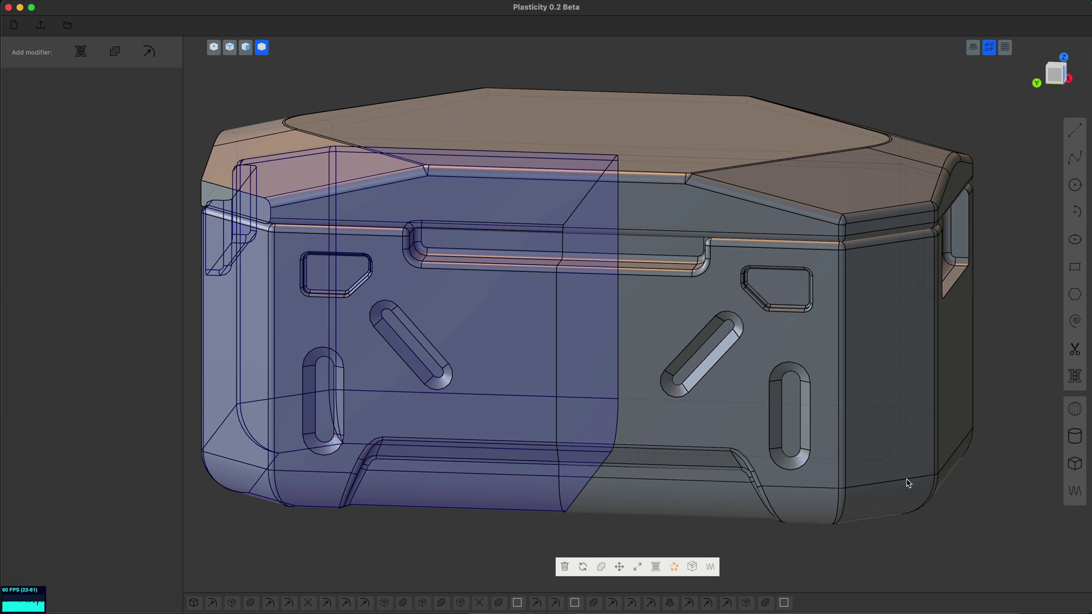
pyautogui.moveTo(909, 483); pyautogui.dragTo(864, 476, button='middle')
pyautogui.press('q')
pyautogui.press('Return')
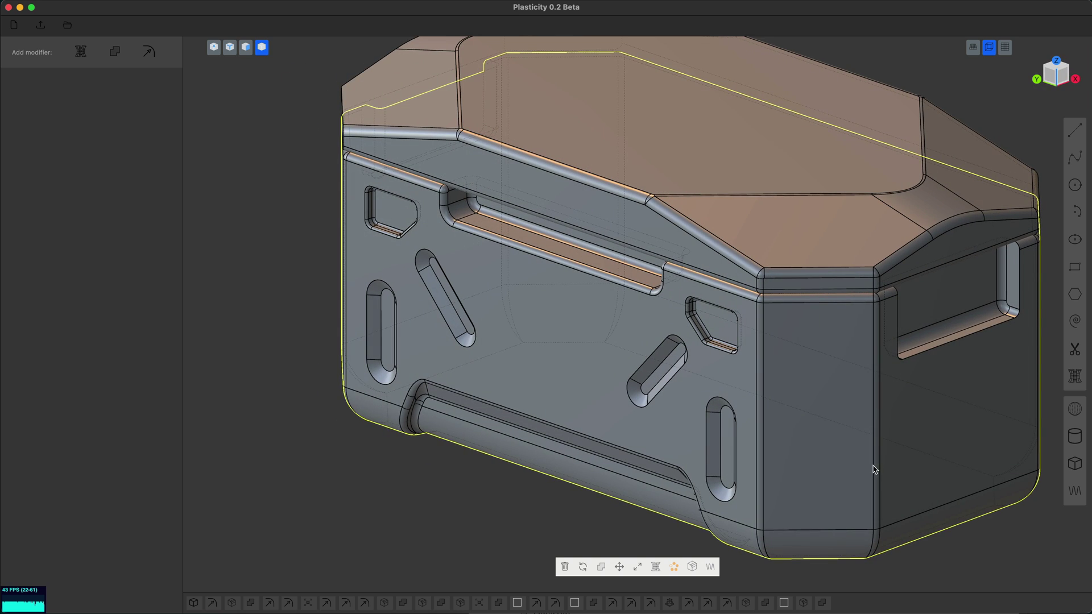
# - Mirror the base along the X axis to repeat the front details on the back wall, and union the halves
pyautogui.hotkey('alt', 'x')
pyautogui.press('x')
pyautogui.press('Return')
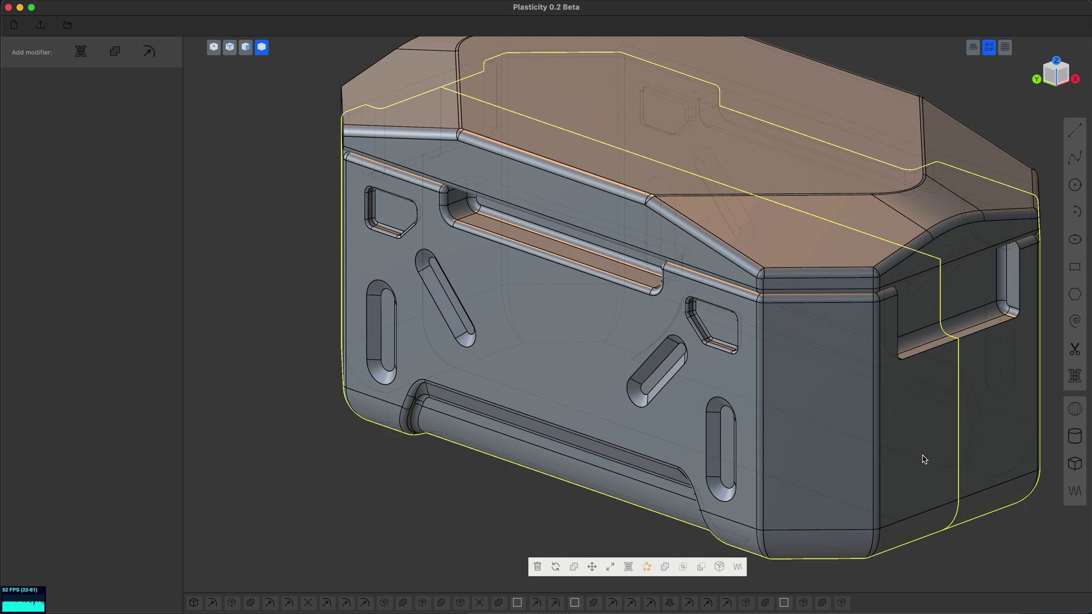
pyautogui.moveTo(924, 459); pyautogui.dragTo(807, 437, button='middle')
pyautogui.press('q')
pyautogui.press('Return')
pyautogui.click(763, 435)
pyautogui.scroll(-3, 768, 436)
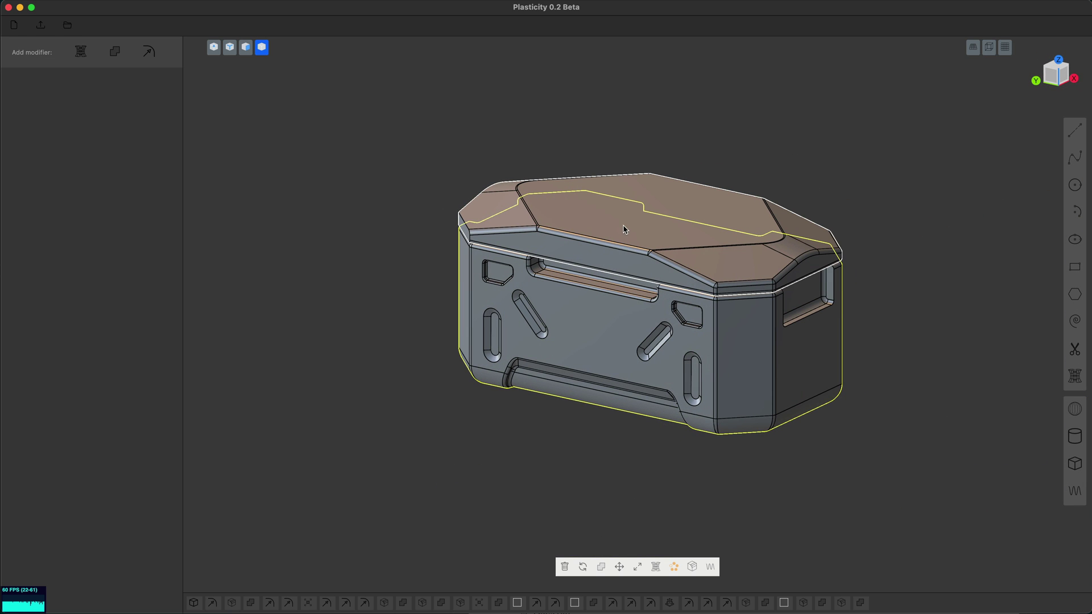
# - Try to cut the lid with a large sphere centred on its top face
pyautogui.scroll(2, 624, 229)
pyautogui.click(675, 177)
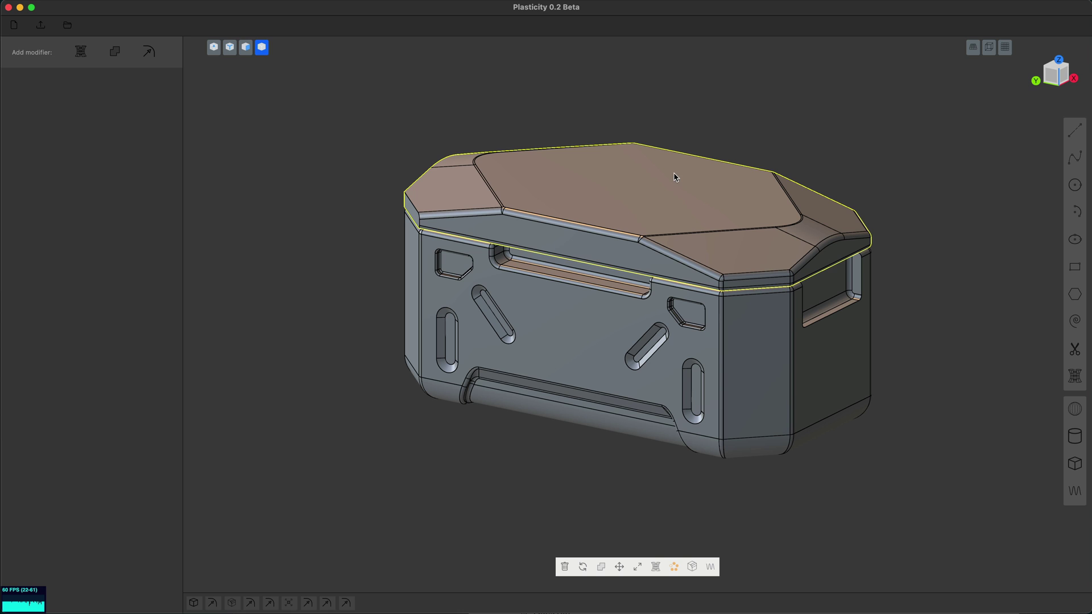
pyautogui.click(1075, 409)
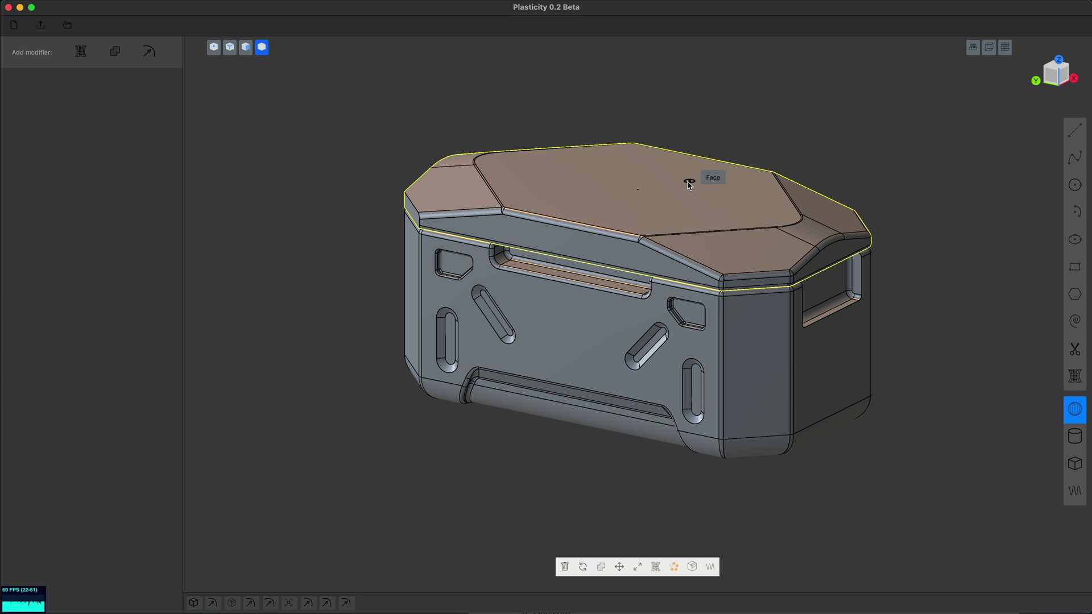
pyautogui.click(640, 188)
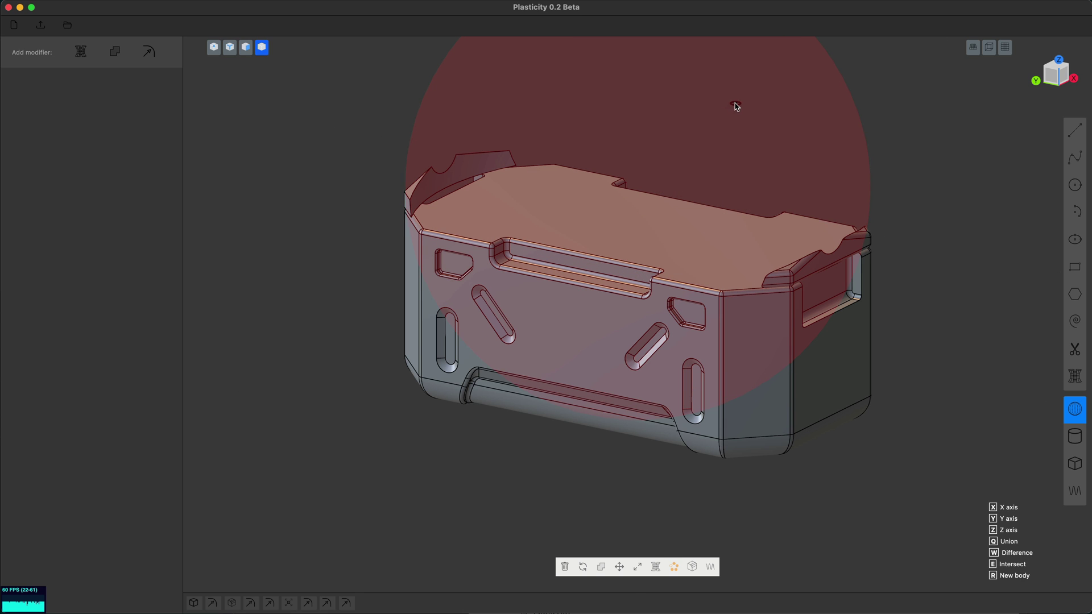
pyautogui.click(708, 143)
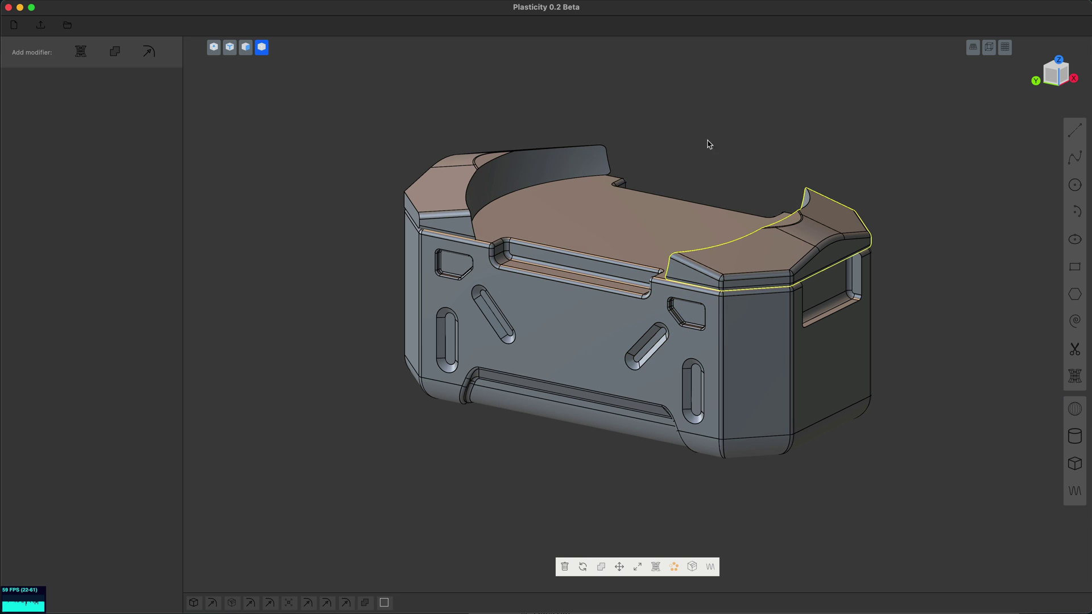
pyautogui.press('super+z')
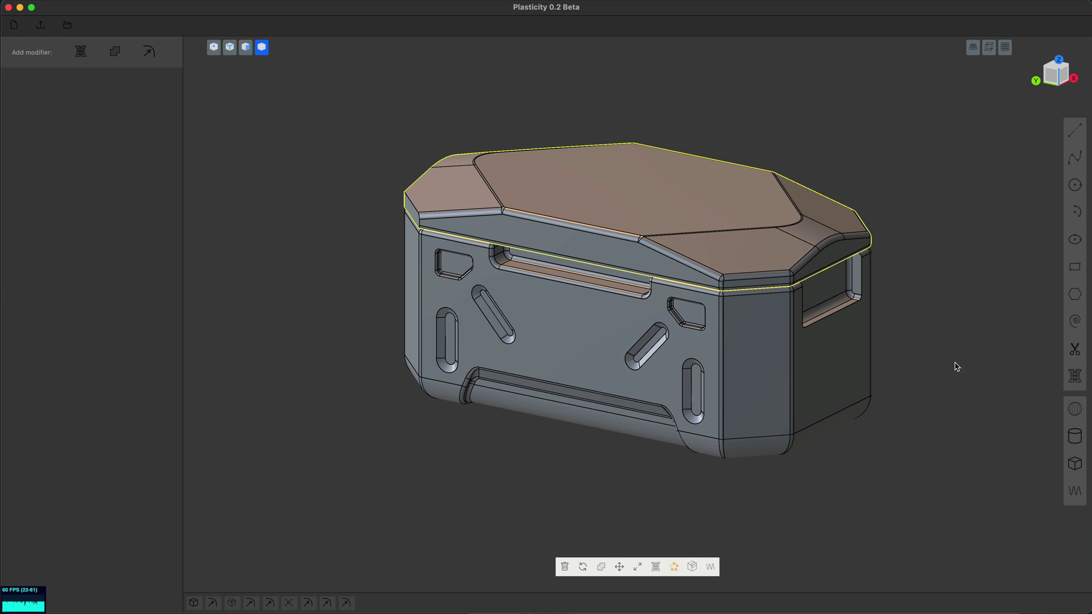
pyautogui.click(939, 323)
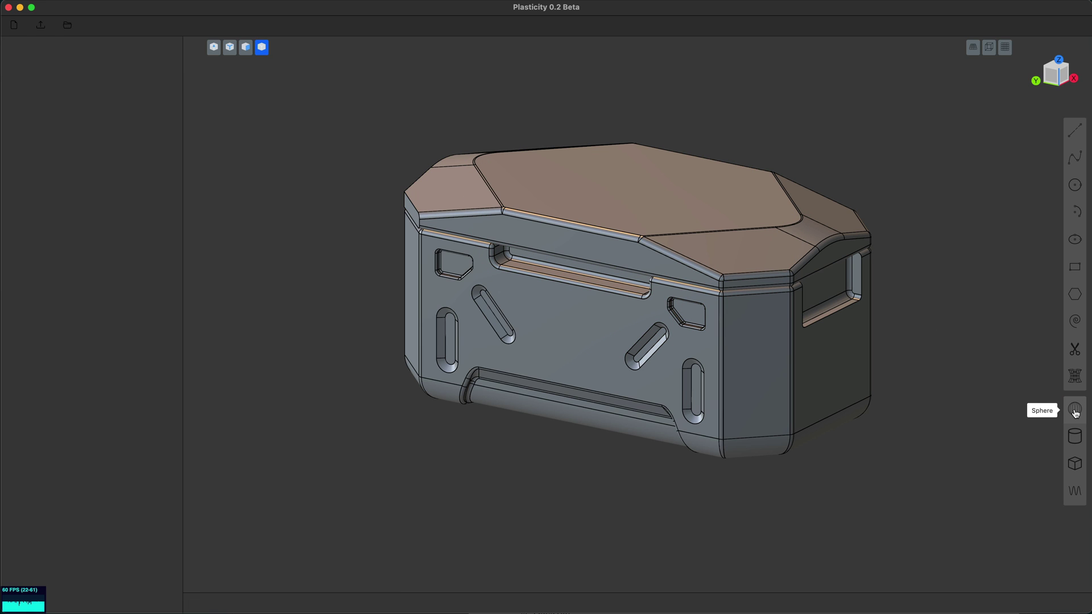
# - Create a separate sphere about as wide as the box, centred on the lid's top face
pyautogui.click(1075, 411)
pyautogui.keyDown('shift'); pyautogui.moveTo(916, 170); pyautogui.dragTo(944, 285, button='middle'); pyautogui.keyUp('shift')
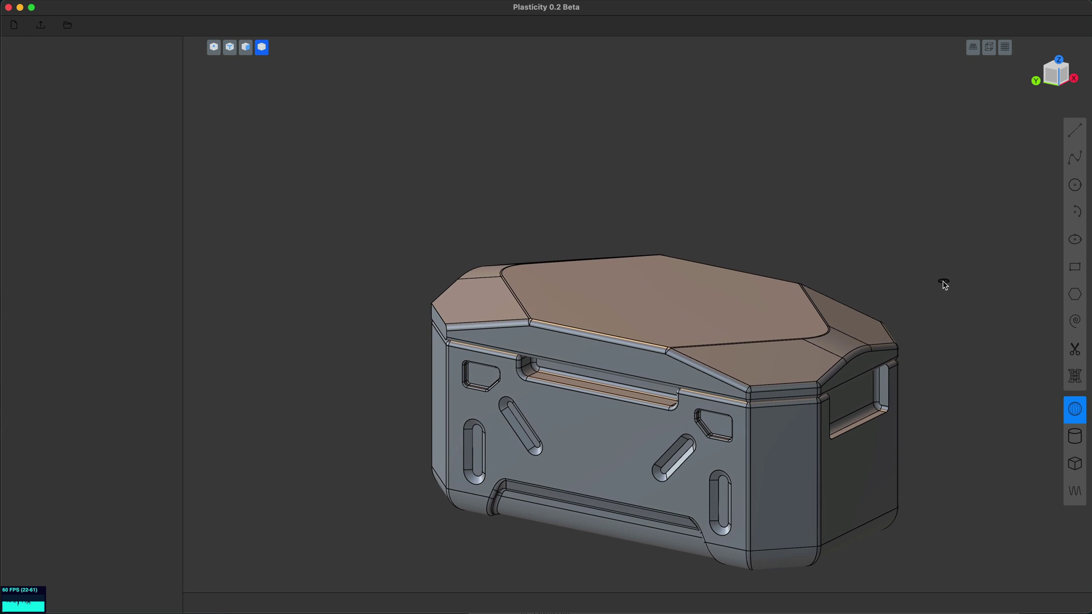
pyautogui.click(666, 301)
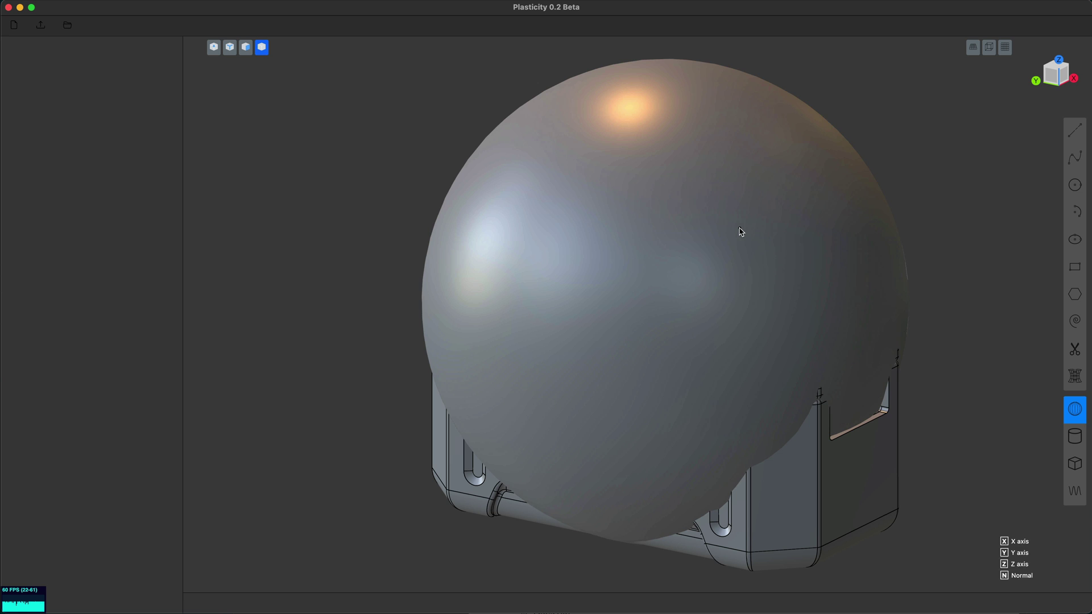
pyautogui.click(743, 234)
# - Move the sphere up about 4.9 along the Z axis so it sits above the lid
pyautogui.press('g')
pyautogui.click(812, 127)
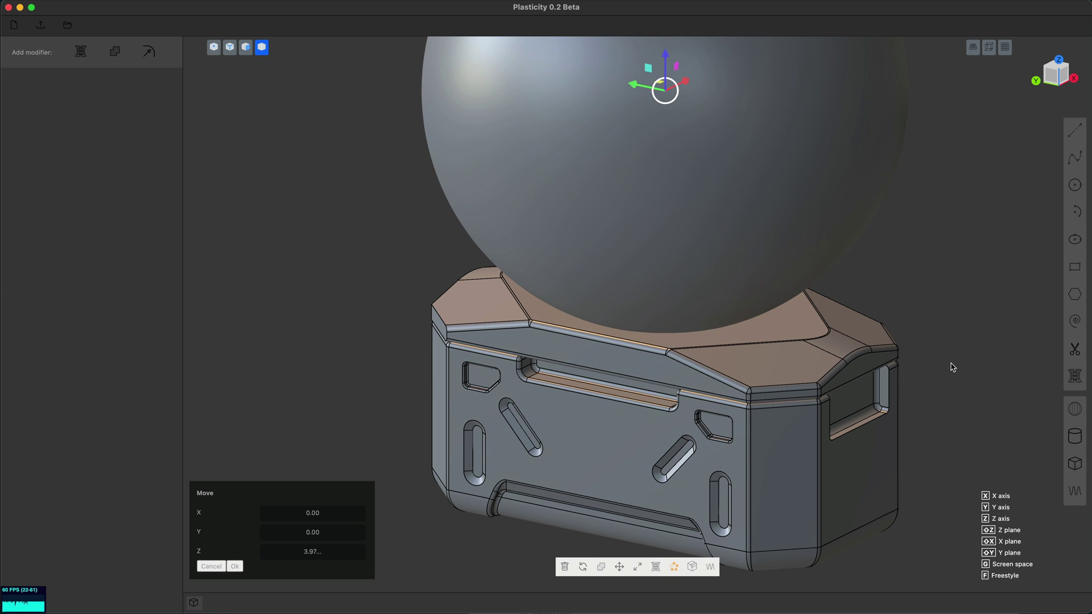
pyautogui.press('g')
pyautogui.press('z')
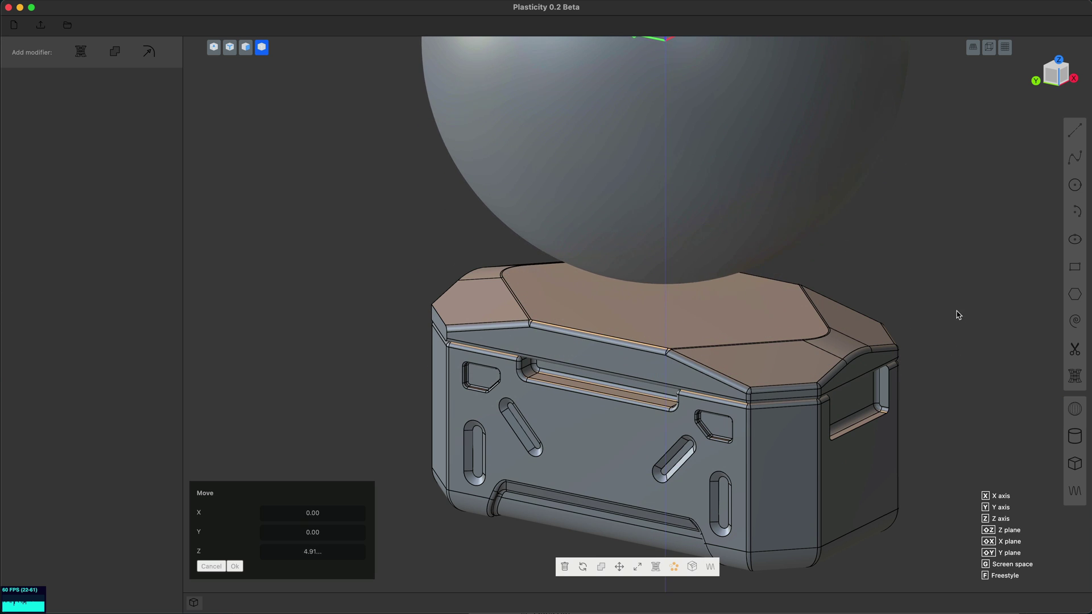
pyautogui.click(957, 311)
pyautogui.press('Return')
# - Subtract the sphere from the lid with a Boolean Difference, lowering it to carve a shallow round dish in the top face
pyautogui.click(794, 370)
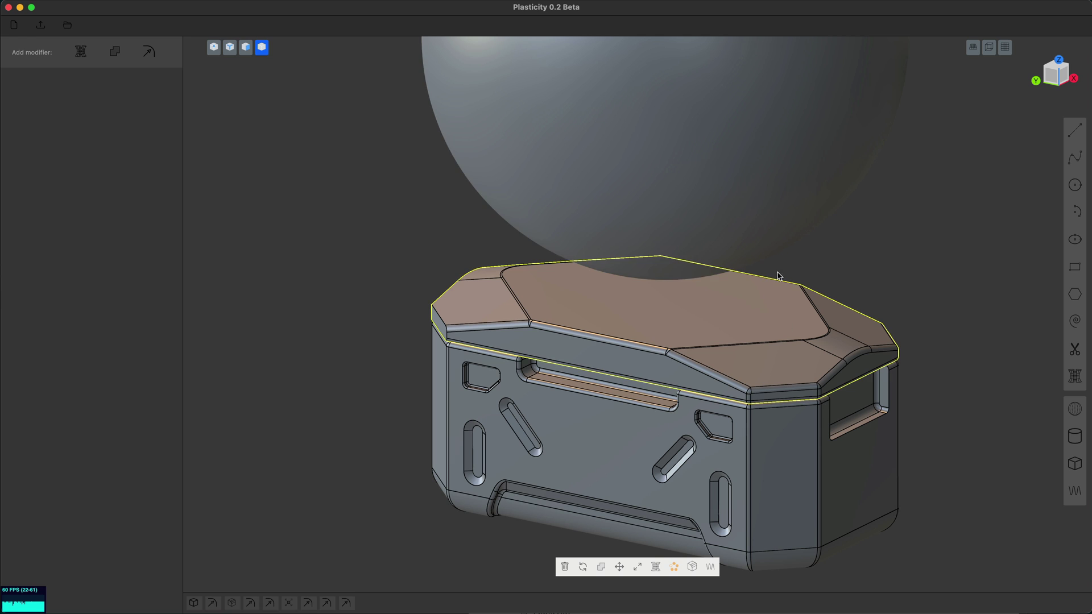
pyautogui.keyDown('shift'); pyautogui.click(775, 226); pyautogui.keyUp('shift')
pyautogui.hotkey('ctrl', '-')
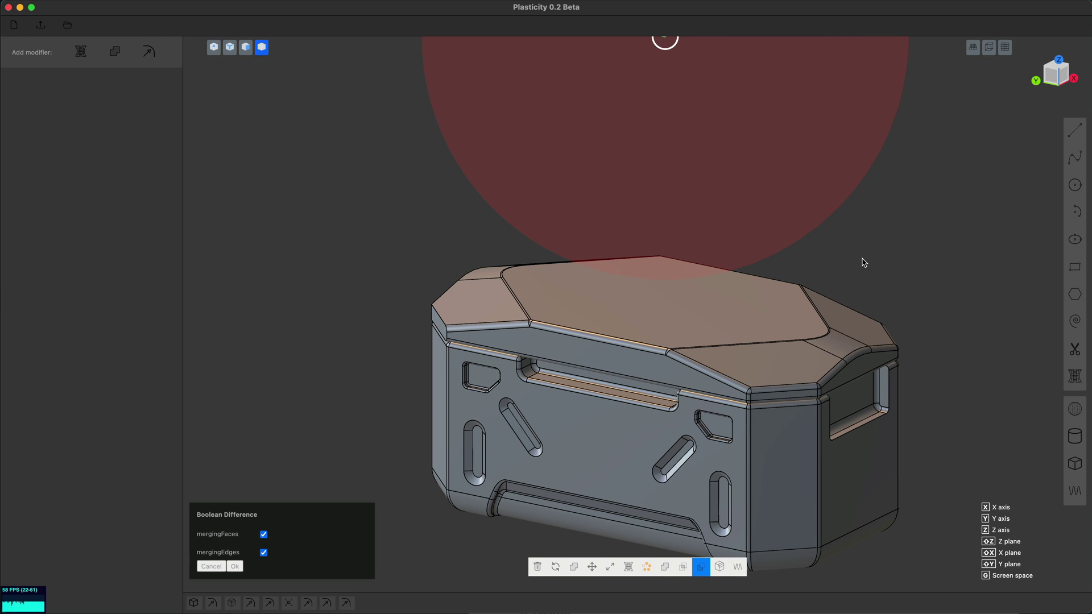
pyautogui.scroll(-3, 865, 288)
pyautogui.moveTo(660, 64); pyautogui.dragTo(662, 101)
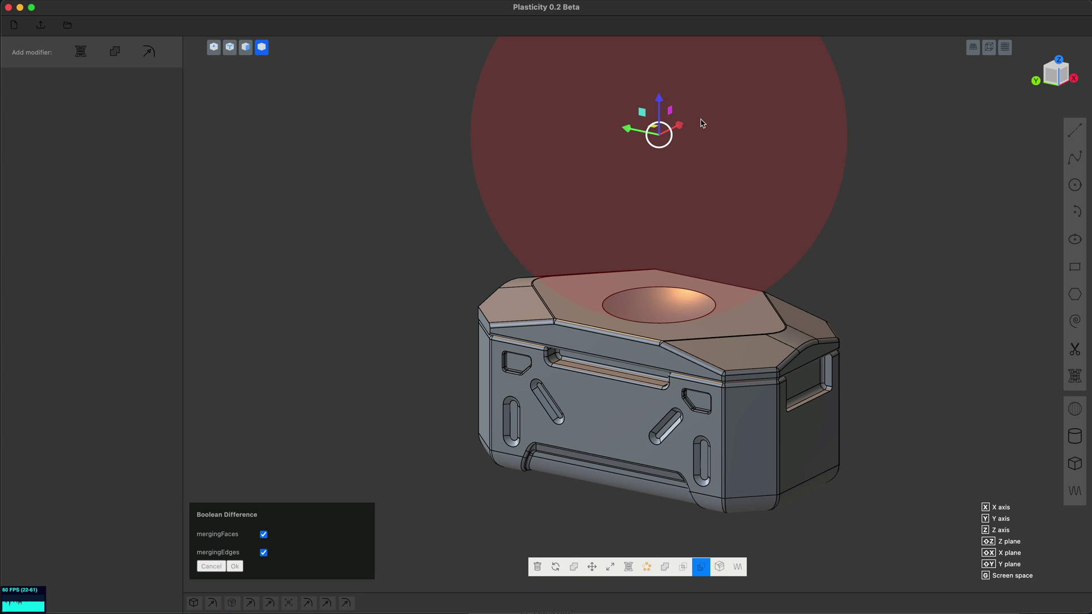
pyautogui.press('Return')
# - Offset the dish's circular rim outward on the lid's top face to create a slightly larger concentric circle
pyautogui.moveTo(906, 254); pyautogui.dragTo(831, 327, button='middle')
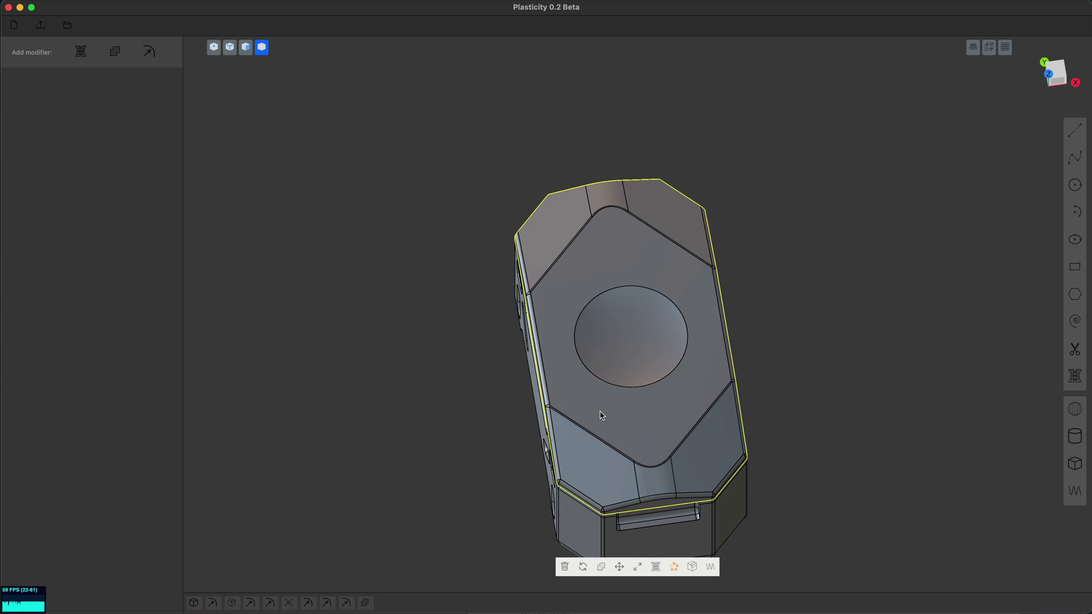
pyautogui.press('2')
pyautogui.click(625, 387)
pyautogui.press('b')
pyautogui.moveTo(657, 398); pyautogui.dragTo(720, 385, button='middle')
pyautogui.press('o')
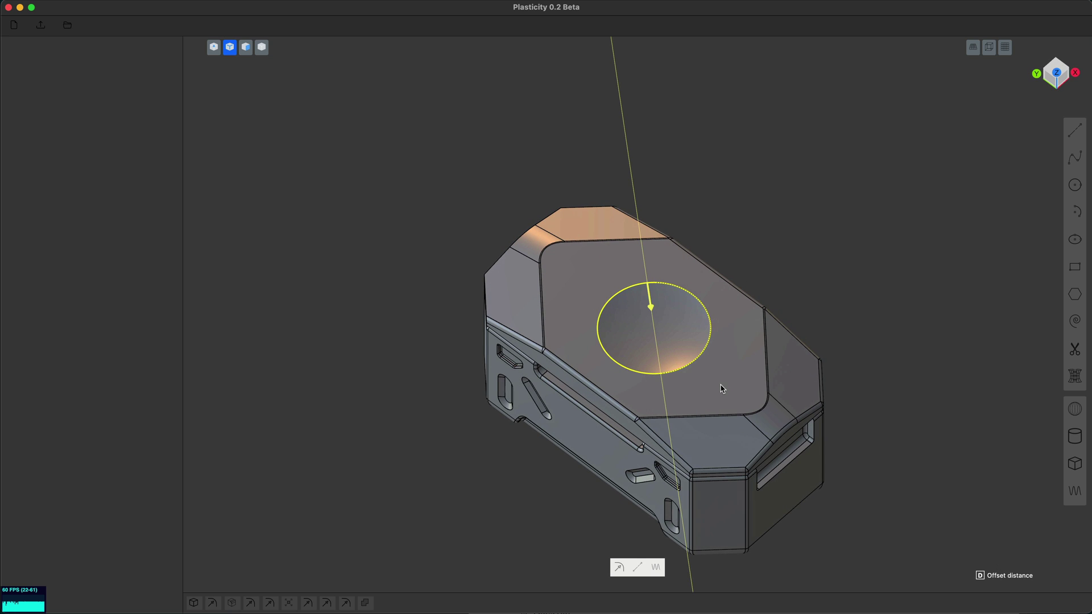
pyautogui.press('d')
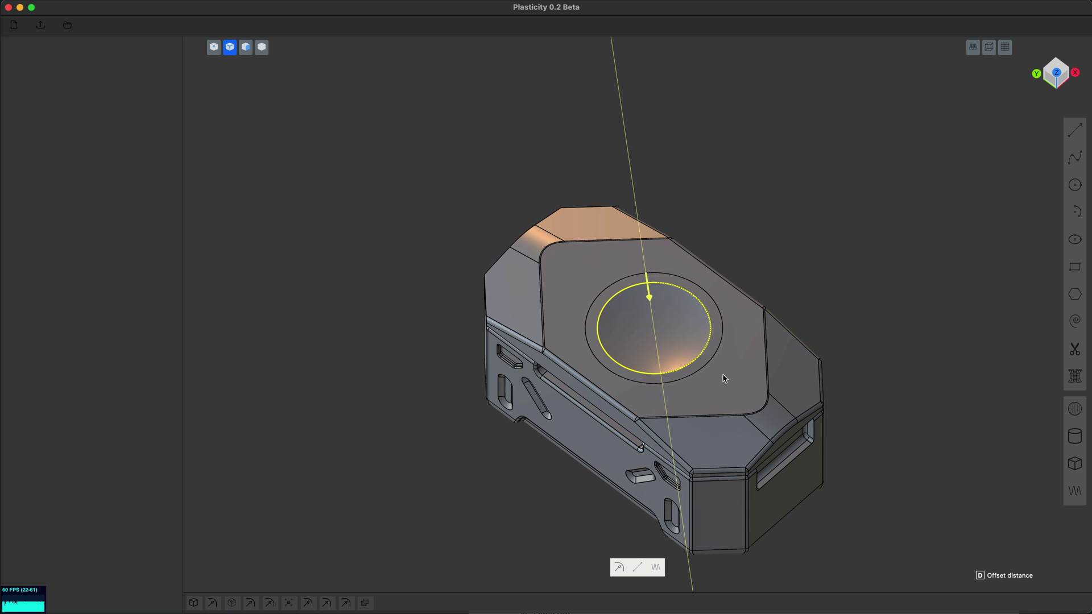
pyautogui.press('f')
pyautogui.press('4')
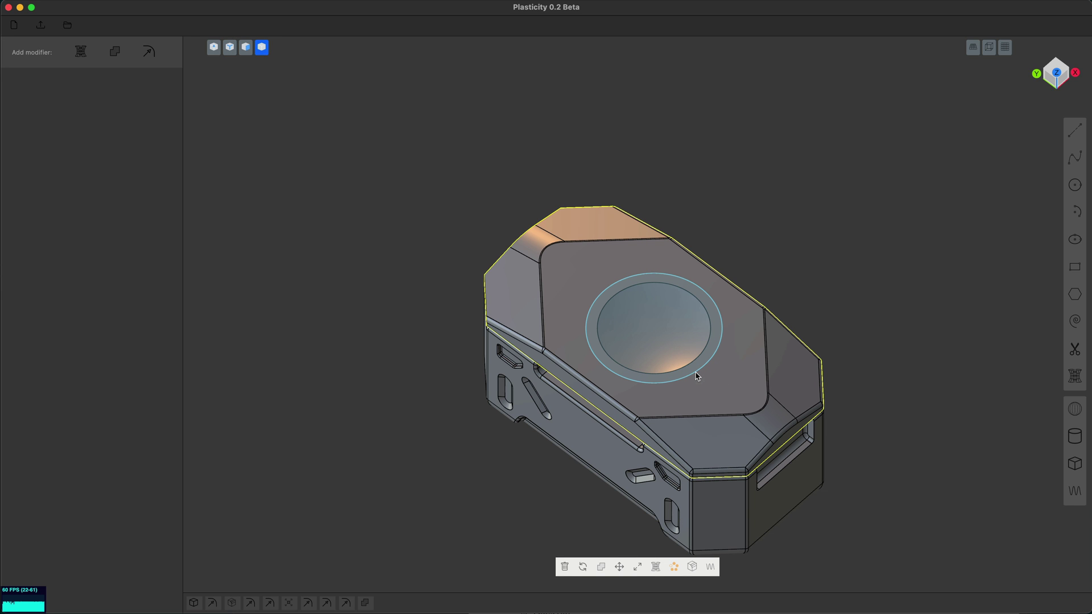
# - Cut the lid with the offset circle to separate the round dish section from the surrounding lid
pyautogui.press('Escape')
pyautogui.press('2')
pyautogui.click(695, 376)
pyautogui.press('c')
pyautogui.click(725, 402)
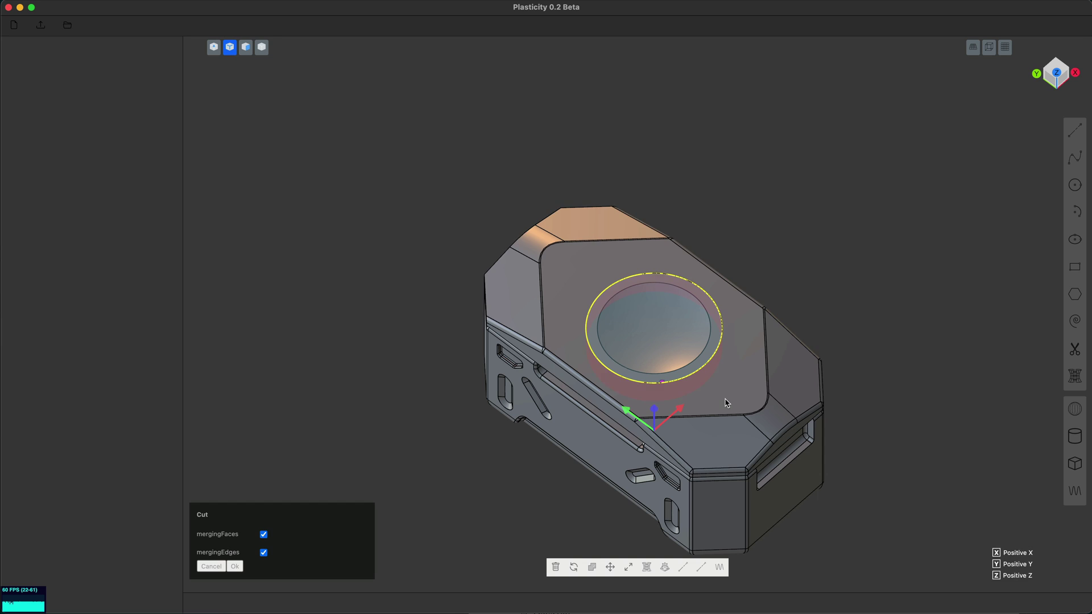
pyautogui.press('Return')
# - Fillet the lid's outer circular edge around the dish with a distance of about 0.03
pyautogui.moveTo(724, 398); pyautogui.dragTo(733, 391, button='middle')
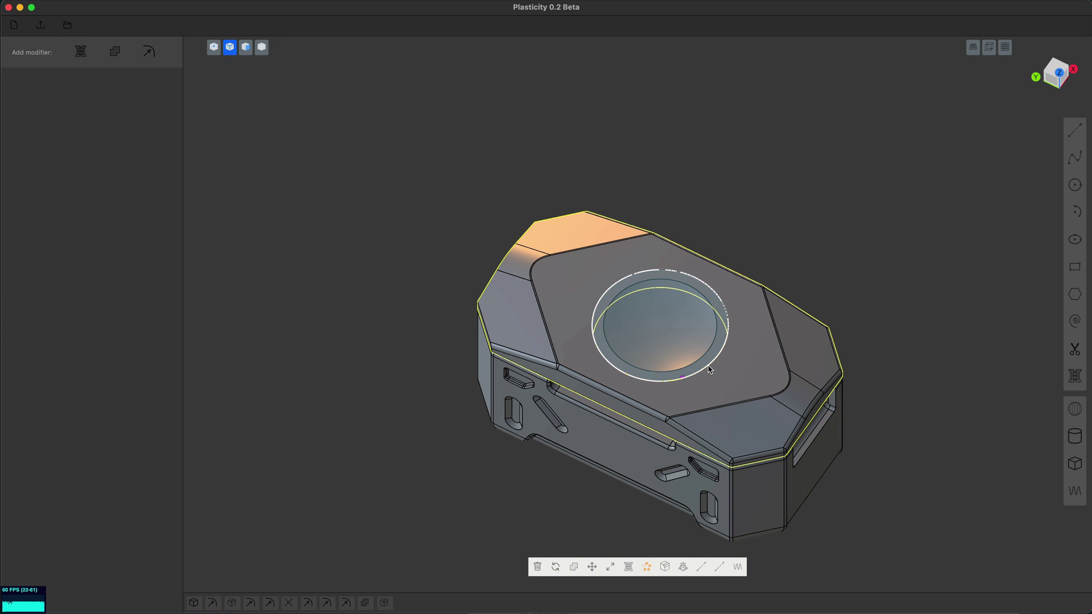
pyautogui.press('Escape')
pyautogui.press('f')
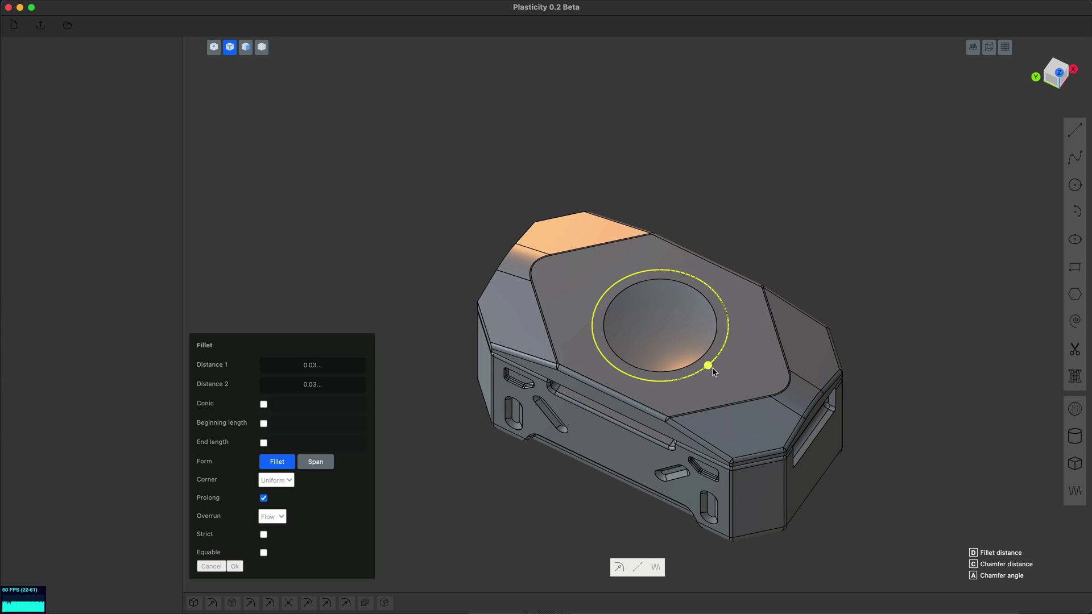
pyautogui.press('Return')
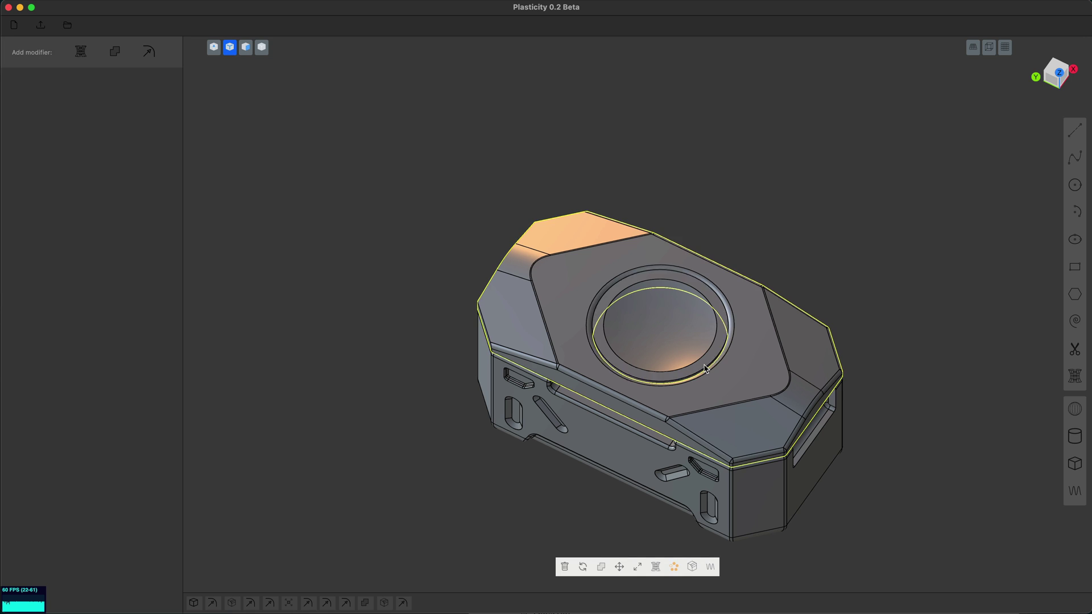
# - Fillet the outer circular edge of the separated round dish section with a distance of about 0.08
pyautogui.click(706, 368)
pyautogui.press('f')
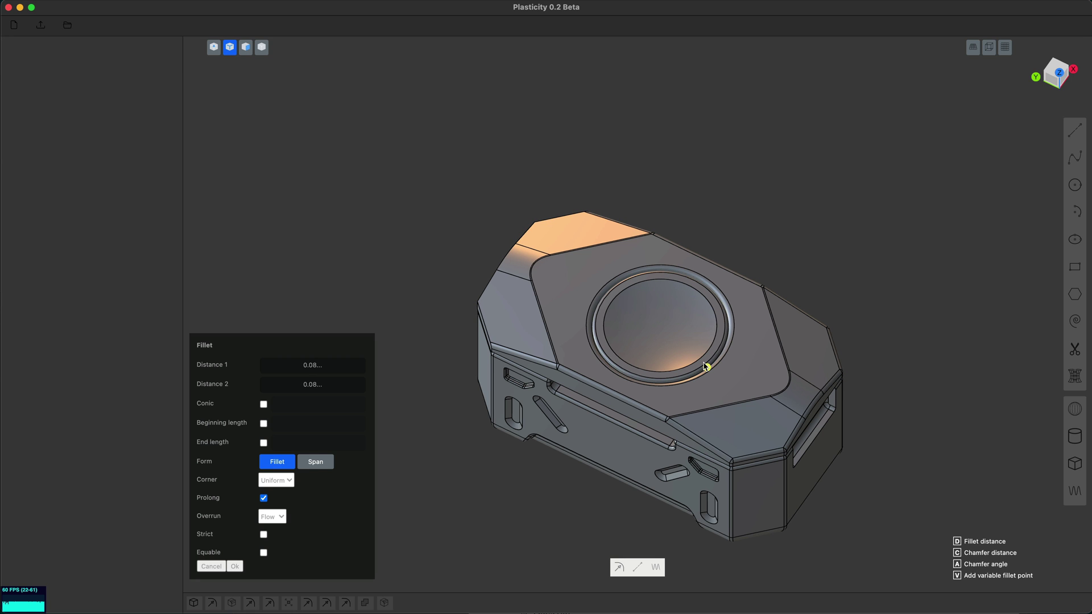
pyautogui.press('Return')
# - Join the round dish section and the surrounding lid into one solid with a Boolean union
pyautogui.moveTo(706, 368); pyautogui.dragTo(699, 338, button='middle')
pyautogui.press('4')
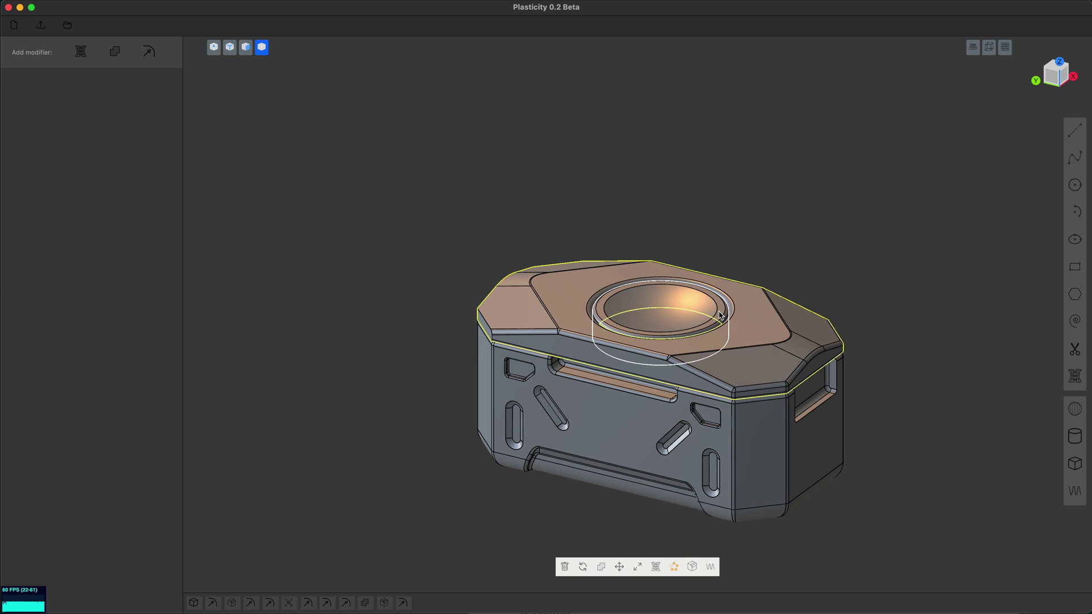
pyautogui.keyDown('shift'); pyautogui.click(720, 318); pyautogui.keyUp('shift')
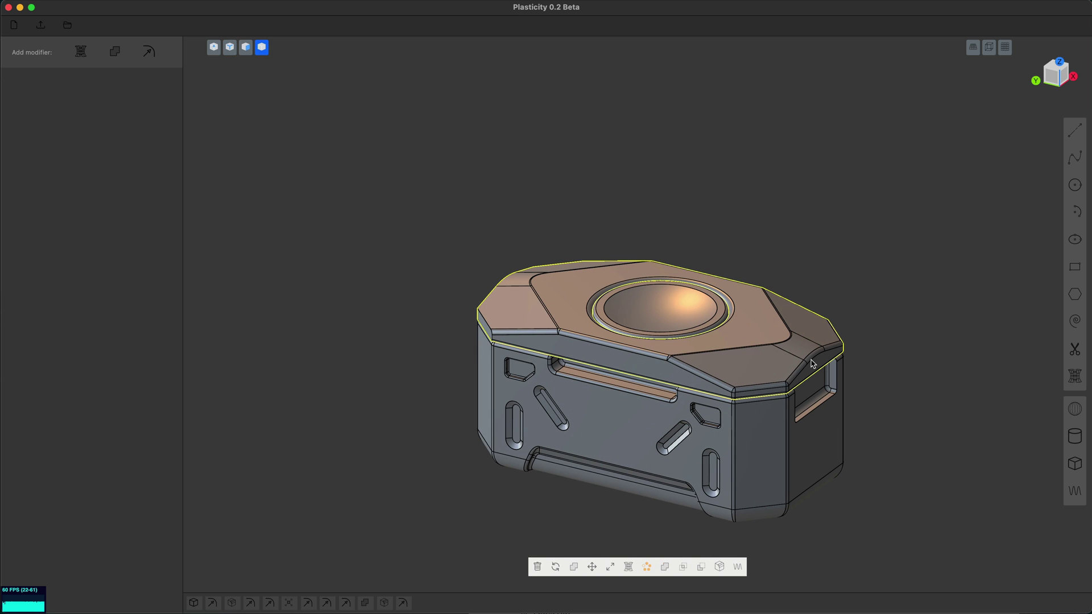
pyautogui.press('q')
pyautogui.press('Return')
# - Create a small rectangular block on the lower end of the body's chamfered corner face, projecting below the body as a foot
pyautogui.moveTo(793, 391)
pyautogui.mouseDown(button='middle')
pyautogui.moveTo(567, 376)
pyautogui.moveTo(597, 432)
pyautogui.moveTo(654, 398)
pyautogui.moveTo(814, 392)
pyautogui.mouseUp(button='middle')
pyautogui.scroll(3, 814, 393)
pyautogui.keyDown('shift'); pyautogui.moveTo(931, 526); pyautogui.dragTo(864, 422, button='middle'); pyautogui.keyUp('shift')
pyautogui.click(1082, 469)
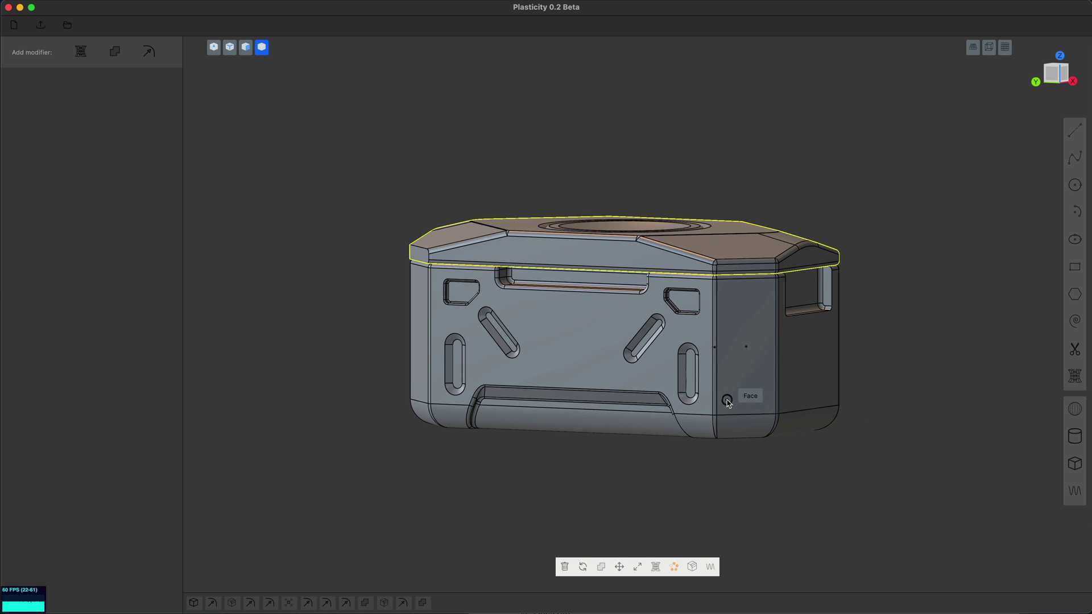
pyautogui.click(728, 402)
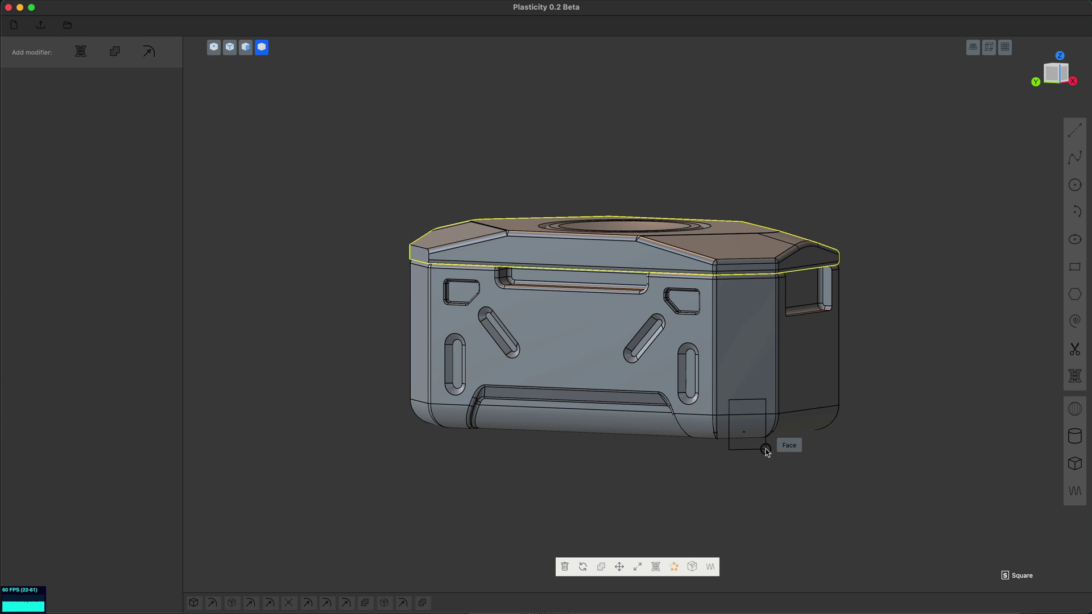
pyautogui.click(765, 448)
pyautogui.moveTo(760, 449); pyautogui.dragTo(785, 450, button='middle')
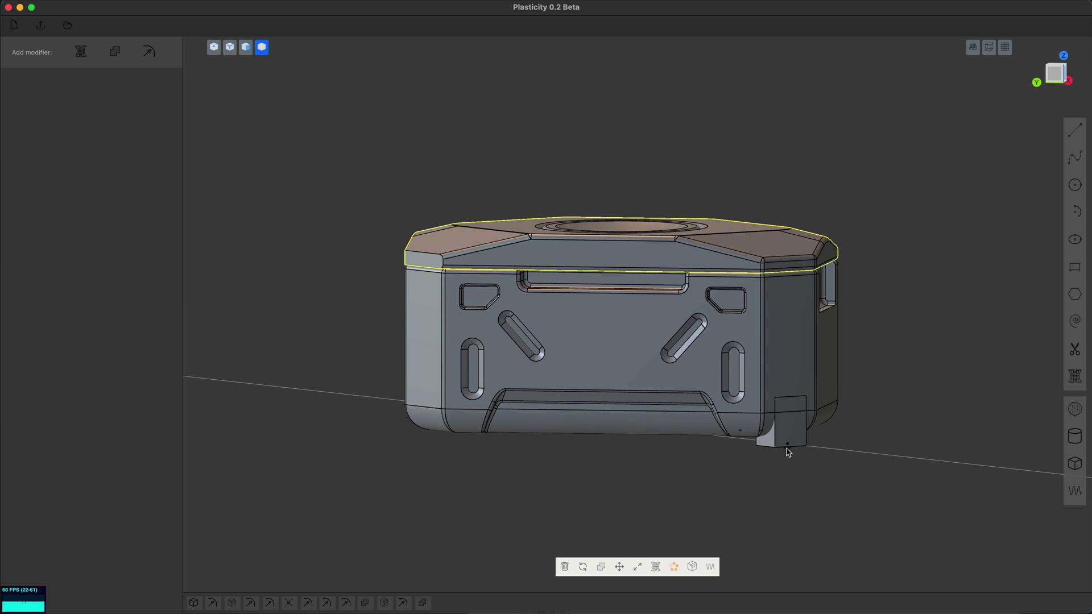
pyautogui.click(789, 452)
# - Chamfer the foot block's lower outer edge with a distance of about 0.23
pyautogui.moveTo(788, 450); pyautogui.dragTo(814, 464, button='middle')
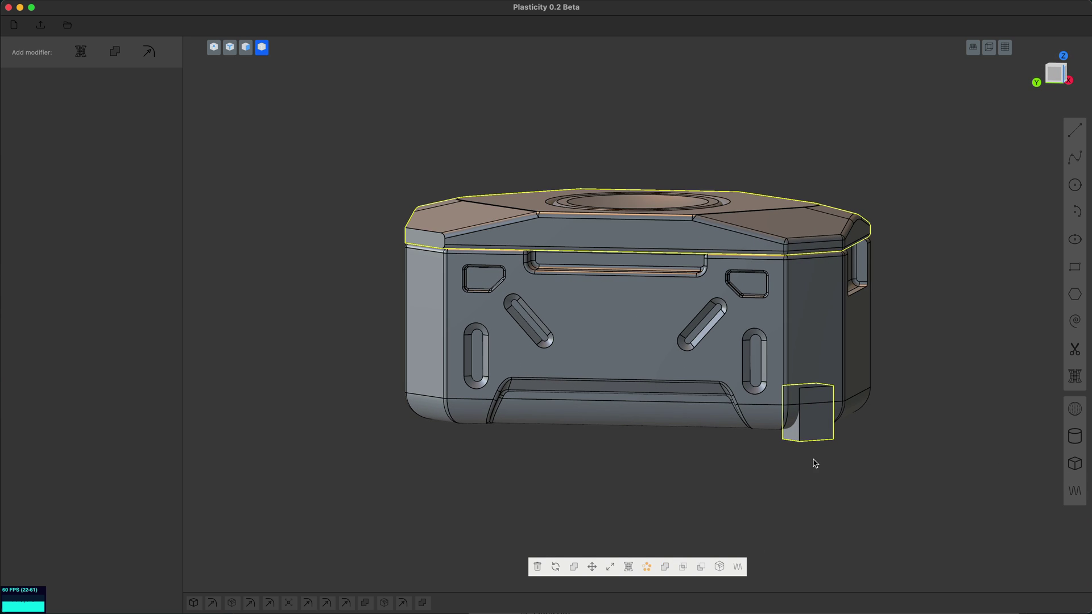
pyautogui.scroll(10, 814, 463)
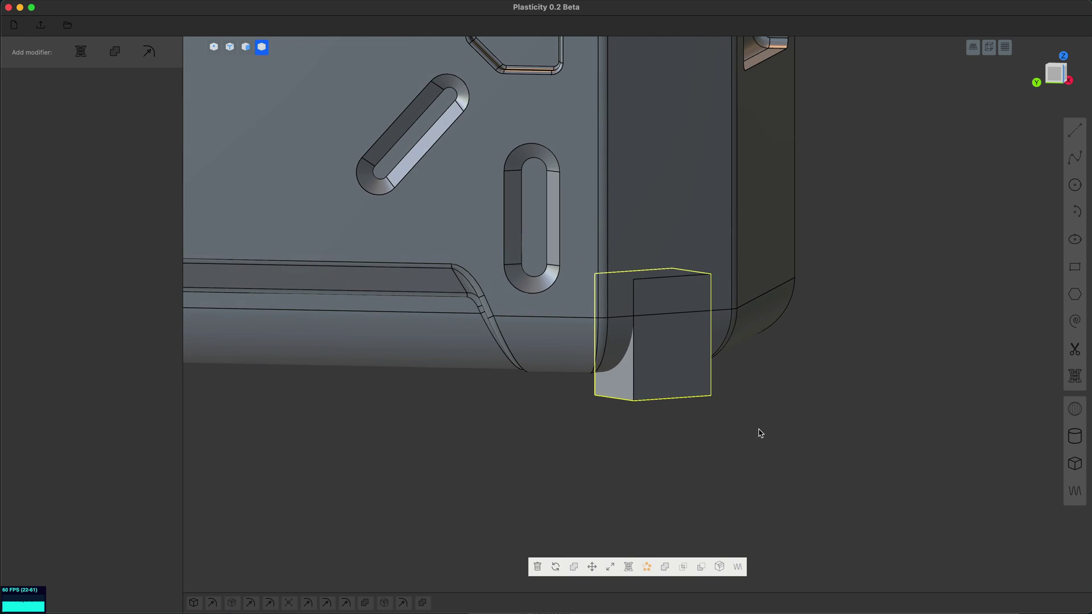
pyautogui.click(759, 434)
pyautogui.moveTo(758, 434); pyautogui.dragTo(731, 406, button='middle')
pyautogui.press('2')
pyautogui.click(682, 320)
pyautogui.press('b')
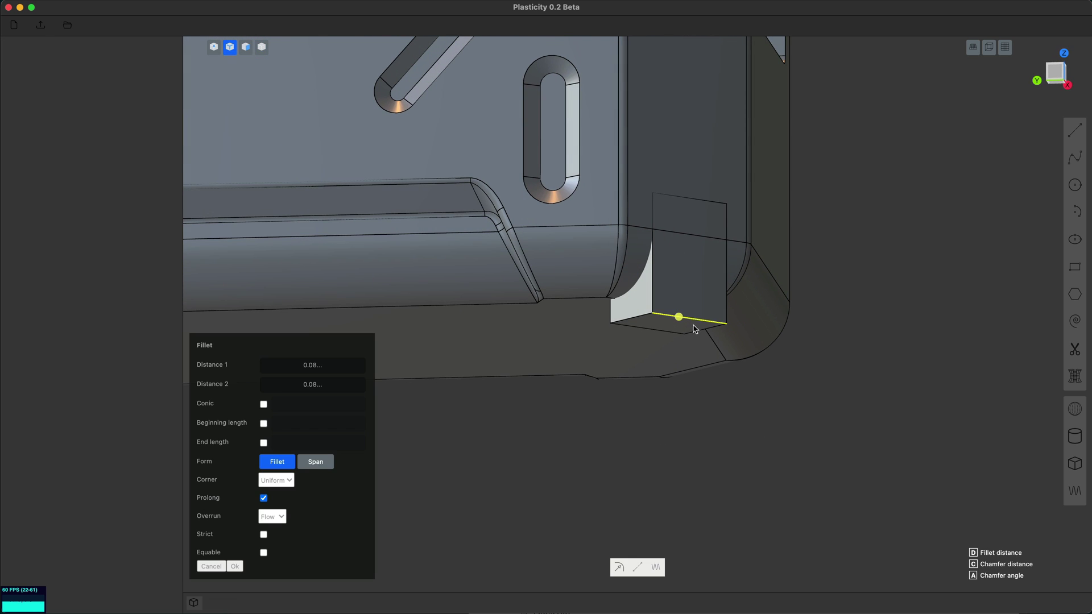
pyautogui.press('c')
pyautogui.click(738, 367)
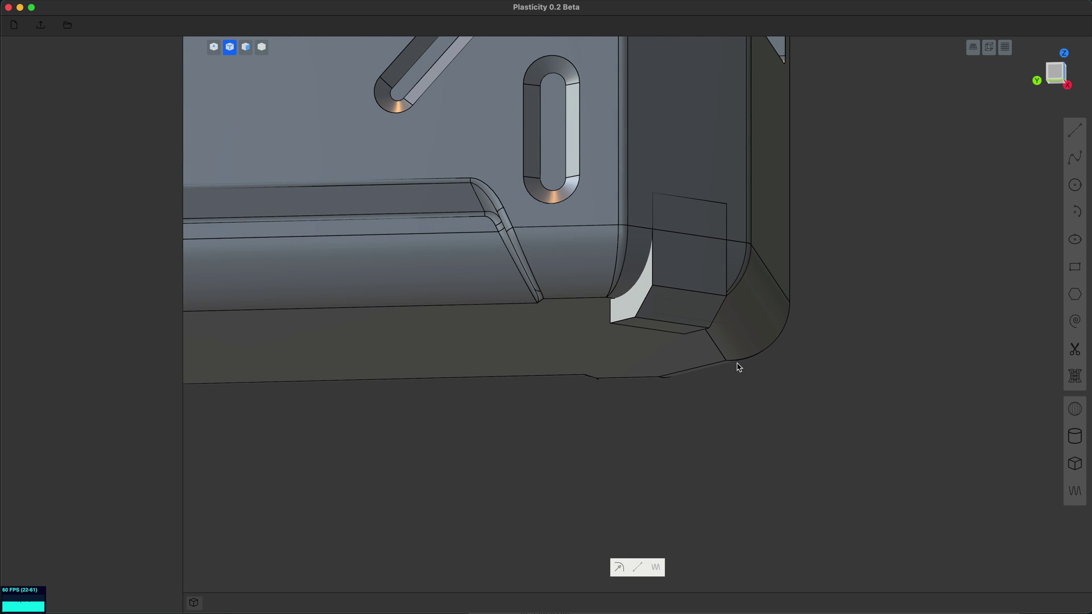
# - Extrude the foot block's bottom face about 0.08 downward as a separate thin pad
pyautogui.press('3')
pyautogui.click(657, 329)
pyautogui.press('e')
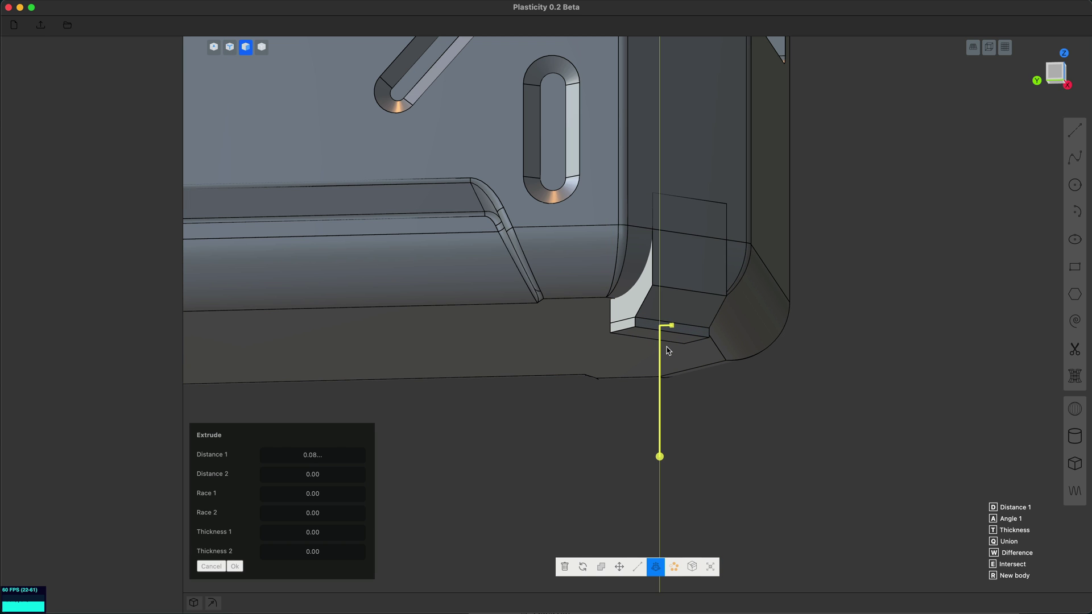
pyautogui.press('Escape')
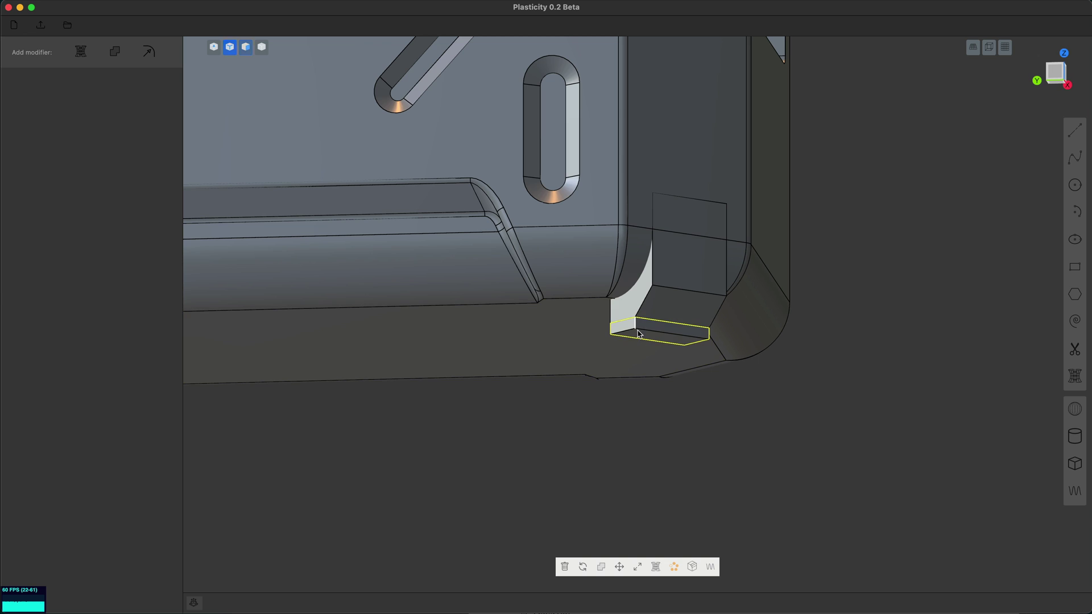
# - Fillet the pad's vertical corner edges and the foot block's rear vertical edges with a distance of about 0.05
pyautogui.moveTo(639, 334); pyautogui.dragTo(540, 427, button='middle')
pyautogui.press('2')
pyautogui.click(551, 427)
pyautogui.press('f')
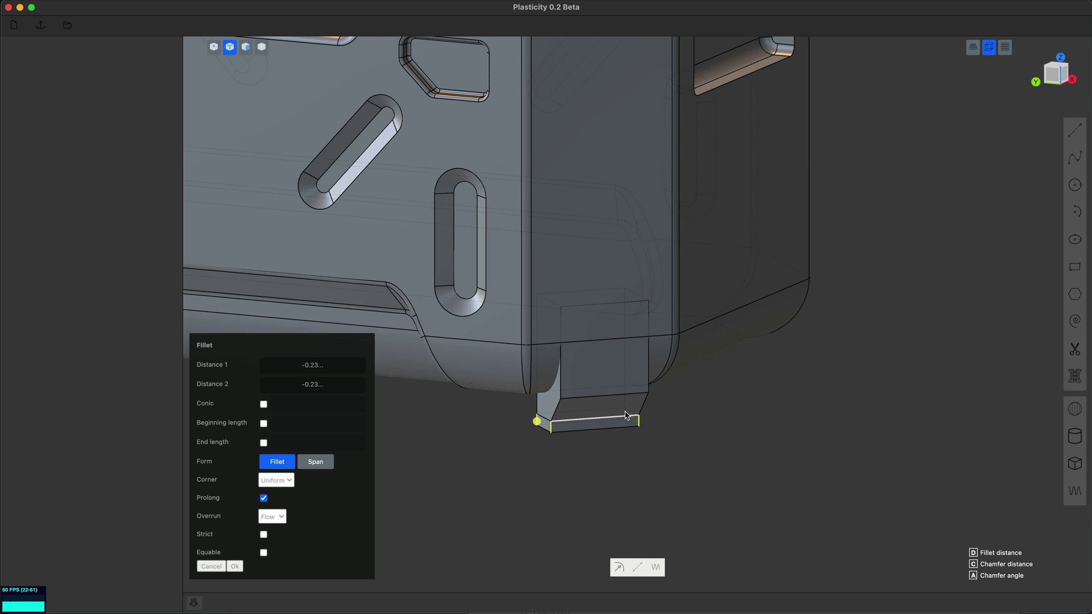
pyautogui.scroll(2, 629, 420)
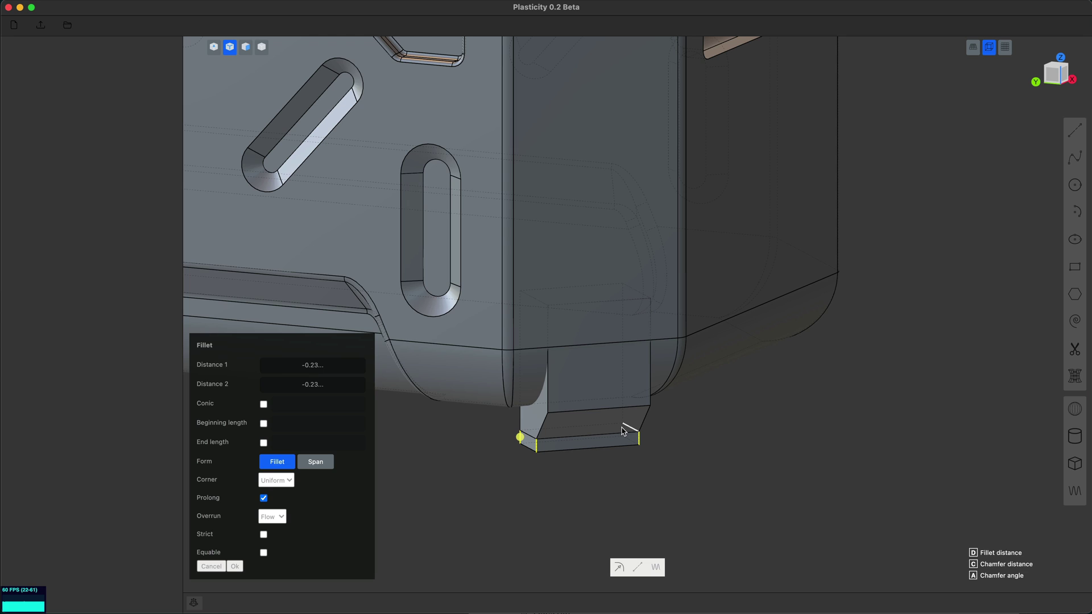
pyautogui.scroll(2, 624, 431)
pyautogui.click(618, 472)
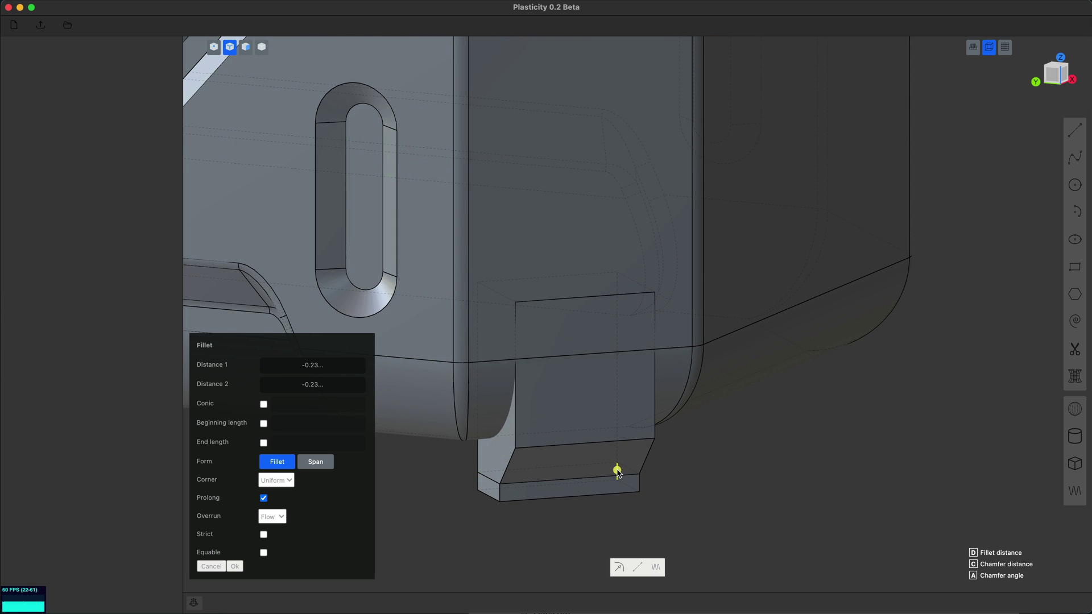
pyautogui.press('super+z')
pyautogui.click(478, 463)
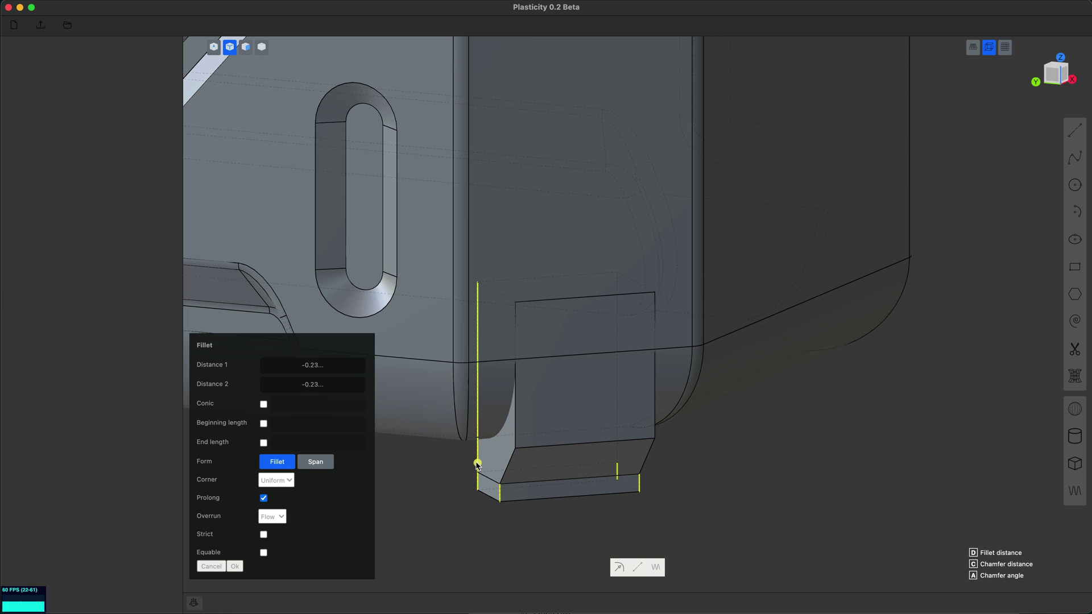
pyautogui.click(617, 454)
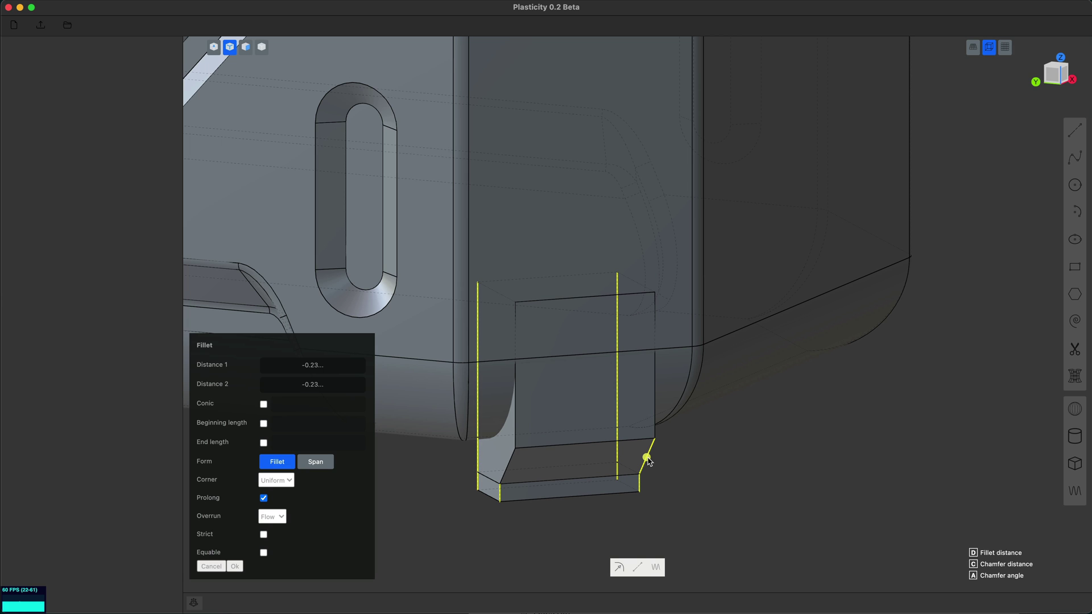
pyautogui.press('Escape')
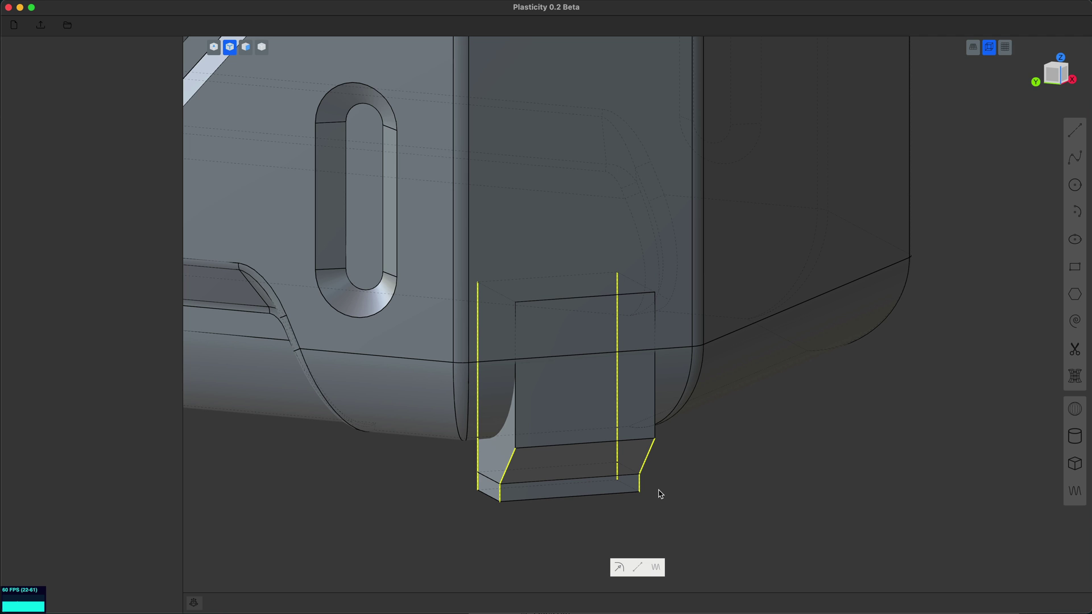
pyautogui.press('f')
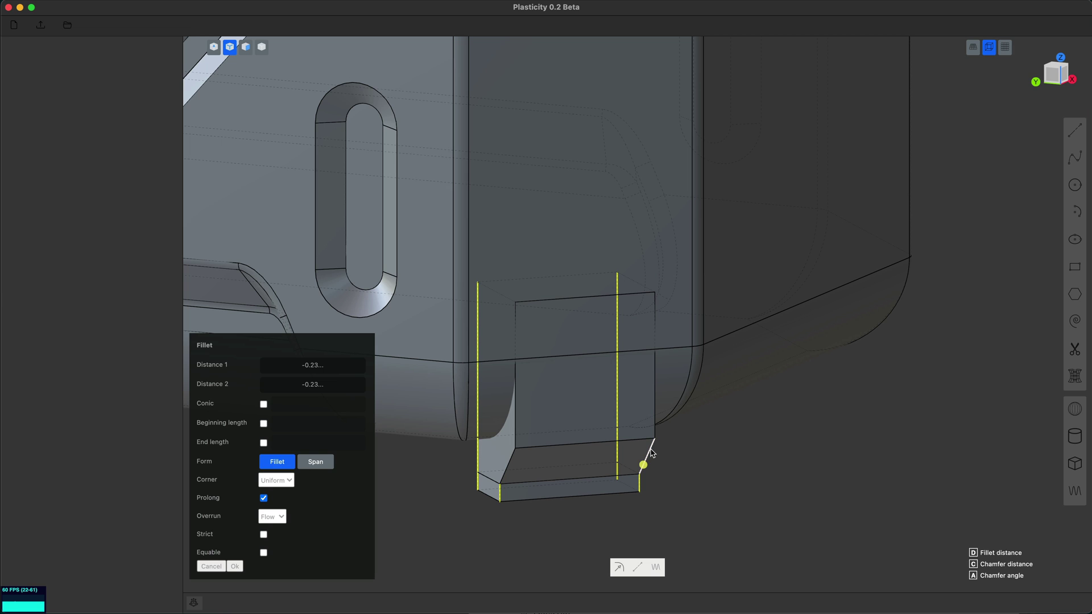
pyautogui.press('d')
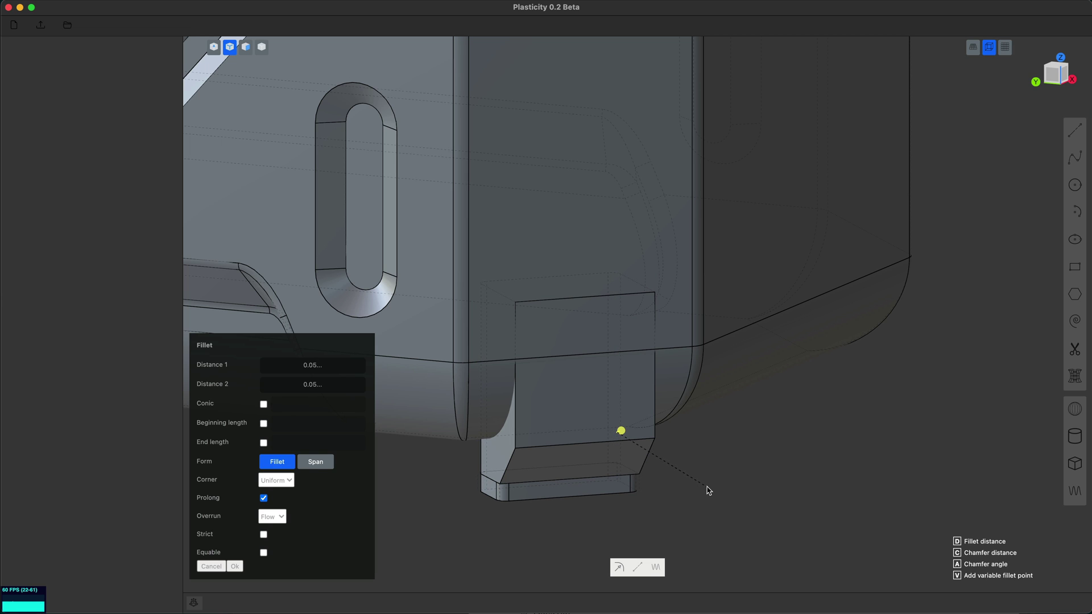
pyautogui.press('Return')
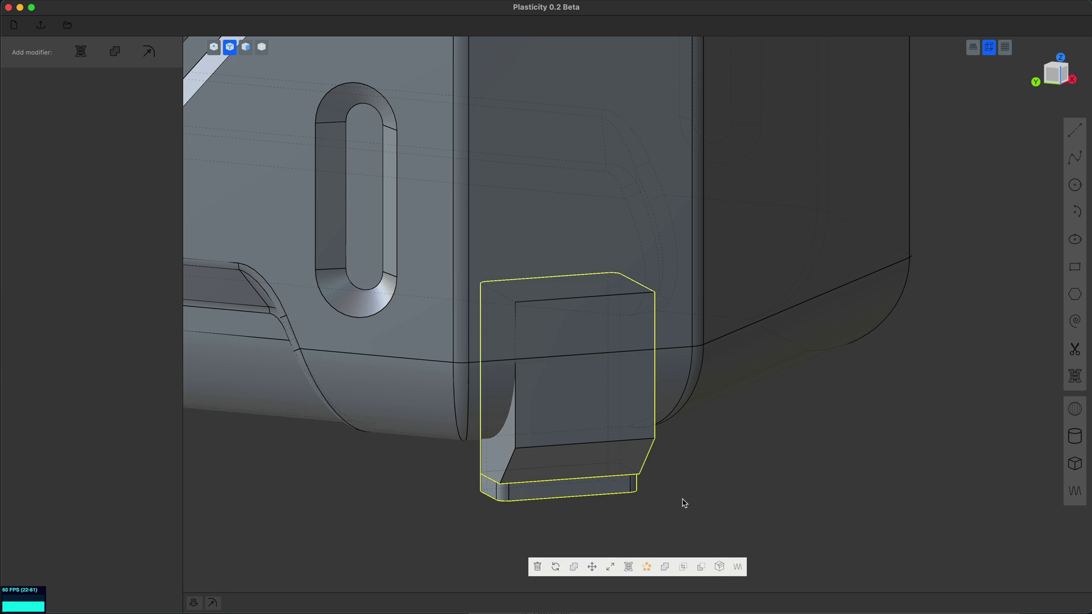
# - Join the foot block to the box body with a Boolean union, leaving the pad separate
pyautogui.moveTo(683, 500); pyautogui.dragTo(707, 488, button='middle')
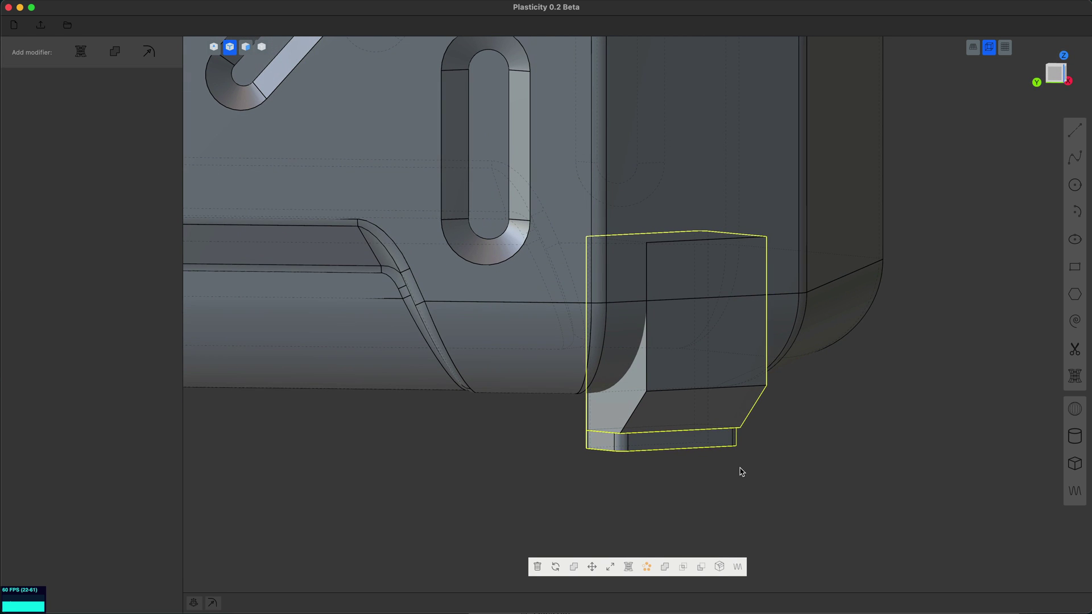
pyautogui.press('Escape')
pyautogui.click(719, 194)
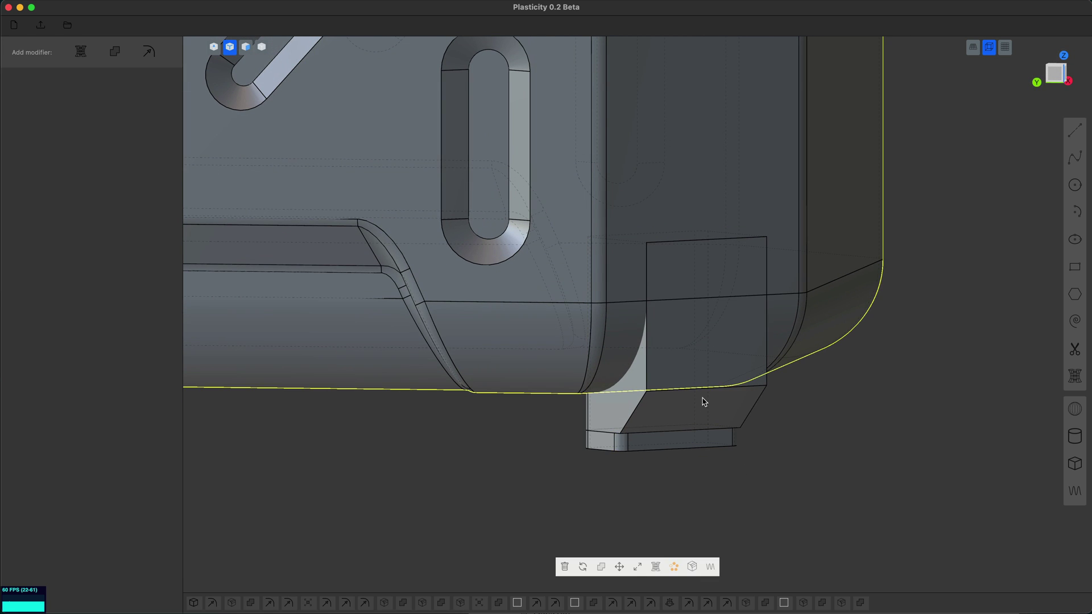
pyautogui.keyDown('shift'); pyautogui.click(703, 402); pyautogui.keyUp('shift')
pyautogui.press('q')
pyautogui.press('Return')
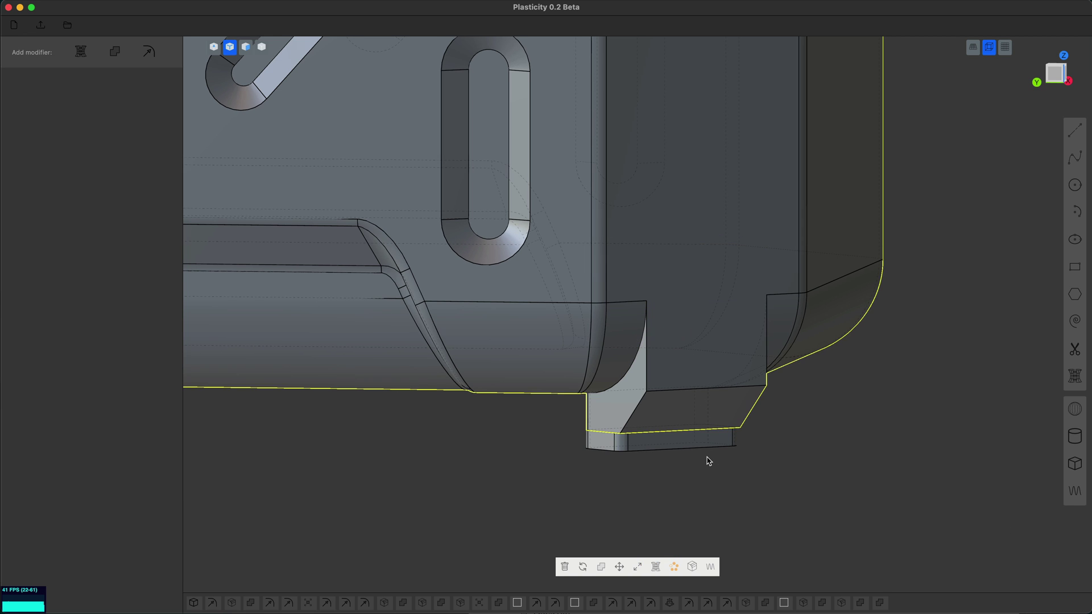
# - Fillet the pad's bottom perimeter edge with a distance of about 0.04
pyautogui.scroll(2, 707, 461)
pyautogui.click(672, 491)
pyautogui.press('f')
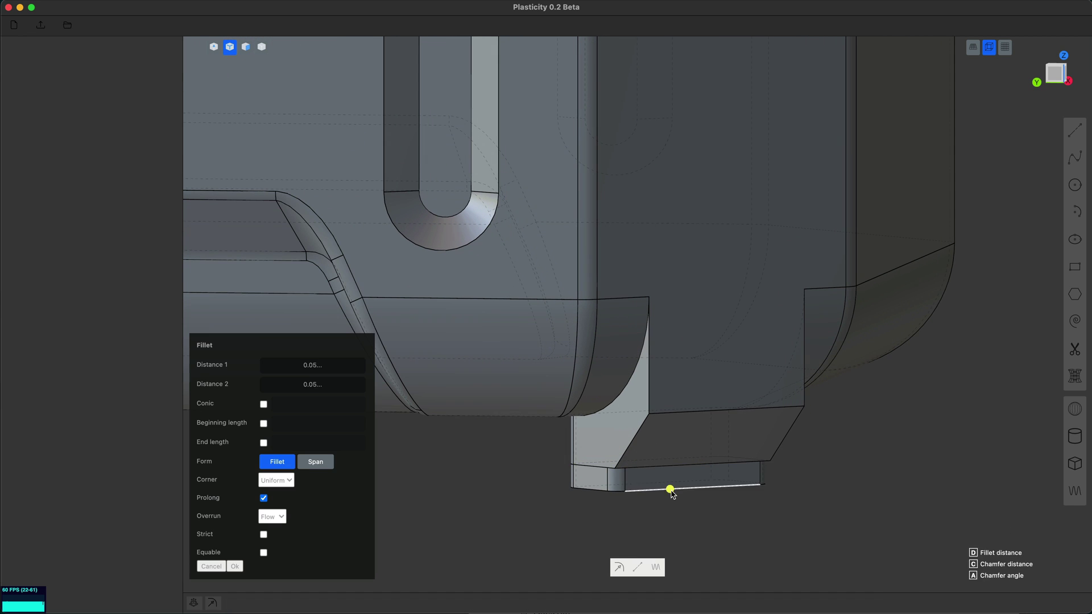
pyautogui.moveTo(687, 501); pyautogui.dragTo(690, 503)
pyautogui.press('Return')
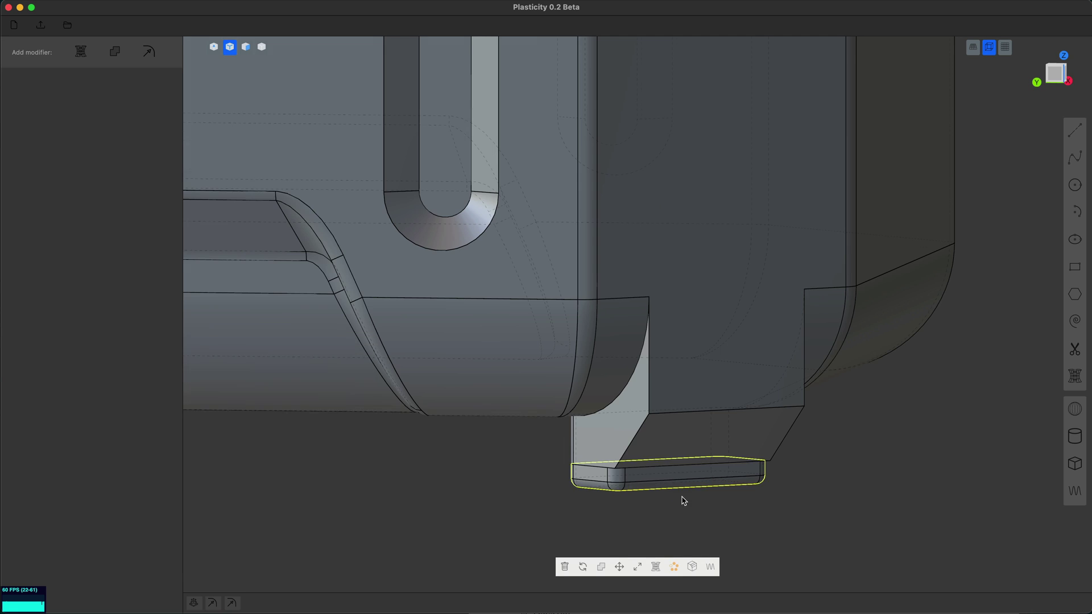
# - Offset the pad's underside face by about -0.02
pyautogui.moveTo(683, 500); pyautogui.dragTo(674, 475, button='middle')
pyautogui.press('3')
pyautogui.click(643, 373)
pyautogui.press('g')
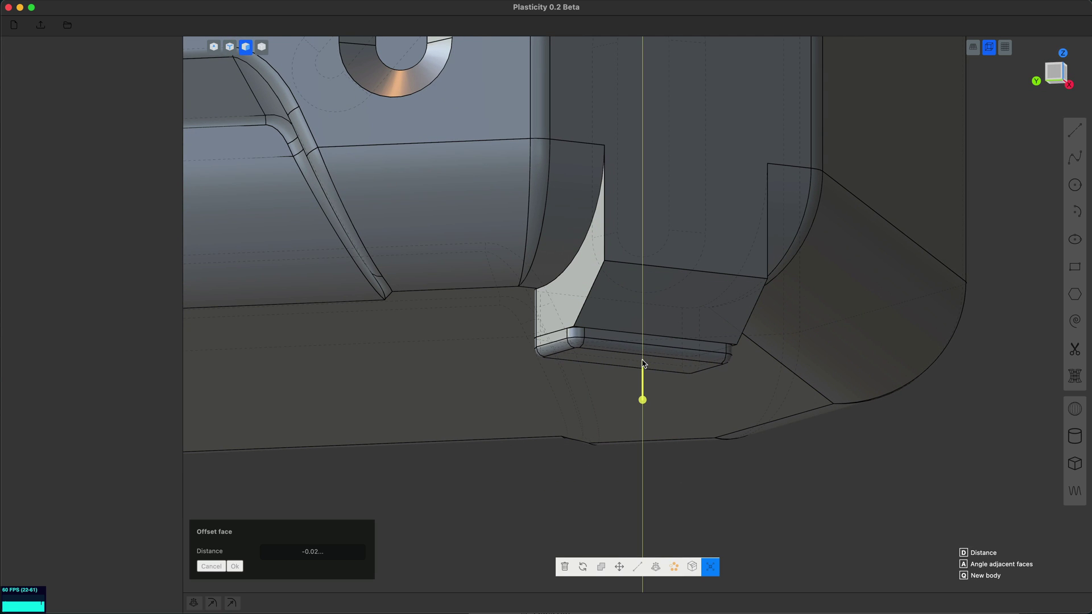
pyautogui.press('Return')
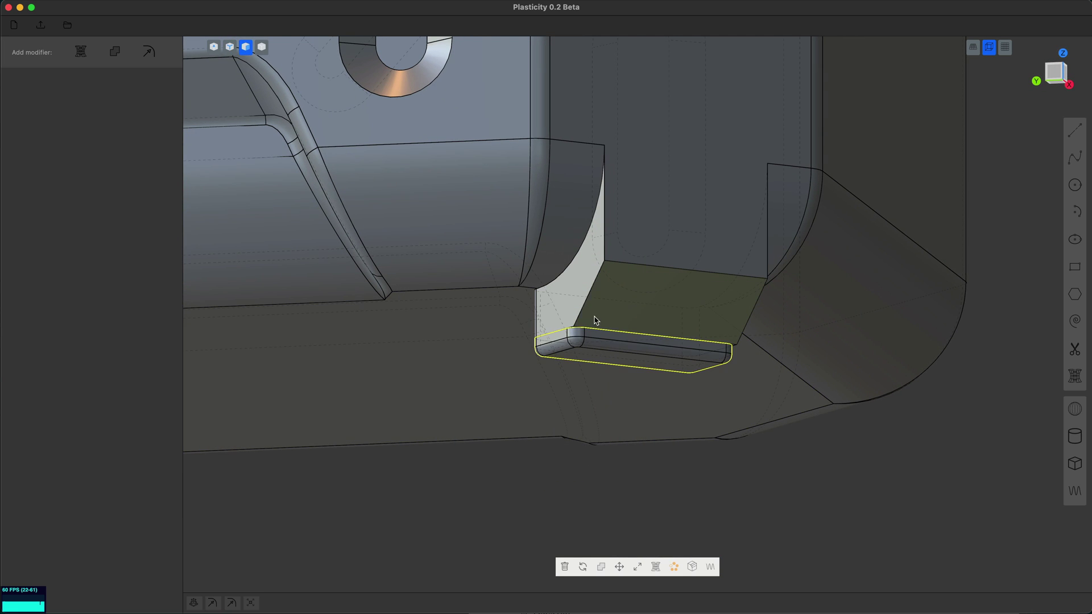
# - Fillet both side edges of the foot block's chamfered face, including the slanted edges above the pad
pyautogui.press('2')
pyautogui.click(590, 293)
pyautogui.press('f')
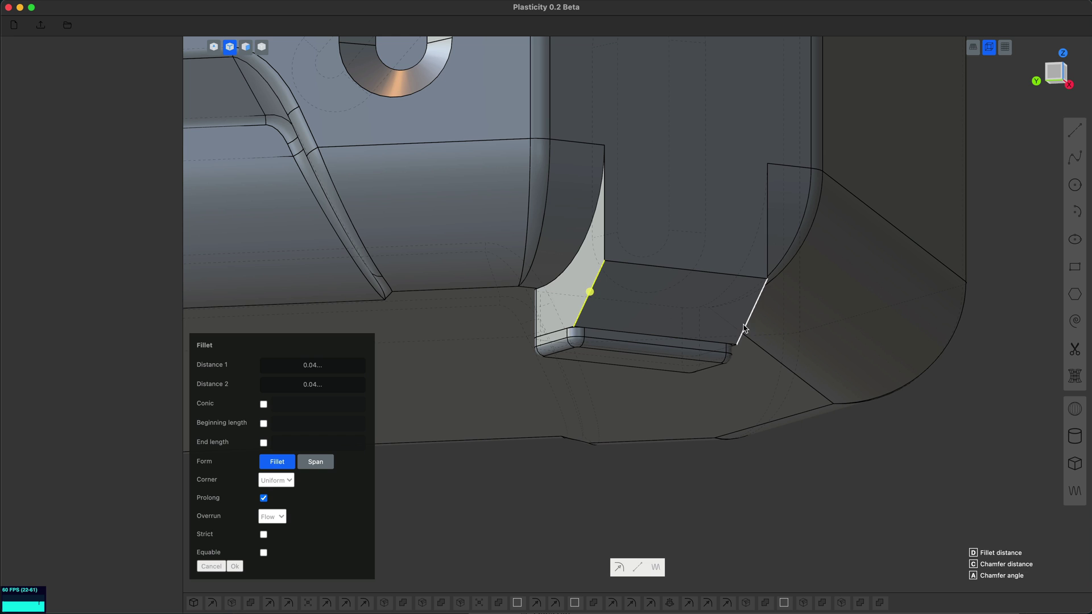
pyautogui.moveTo(749, 328); pyautogui.dragTo(779, 341)
pyautogui.press('Return')
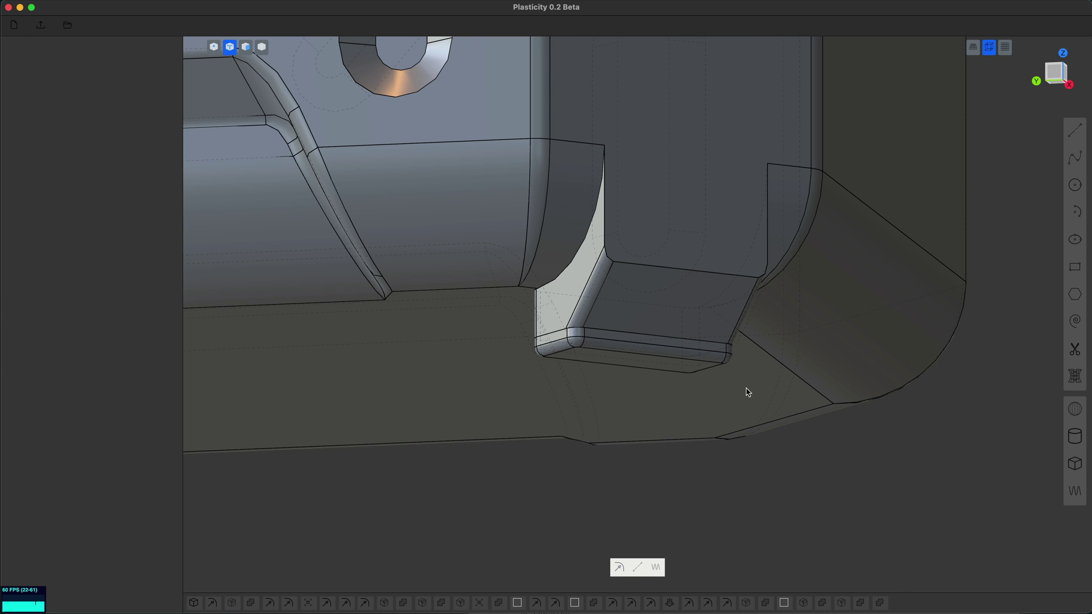
pyautogui.scroll(-5, 745, 387)
pyautogui.moveTo(703, 398); pyautogui.dragTo(778, 505, button='middle')
pyautogui.scroll(-3, 677, 468)
pyautogui.scroll(-5, 677, 466)
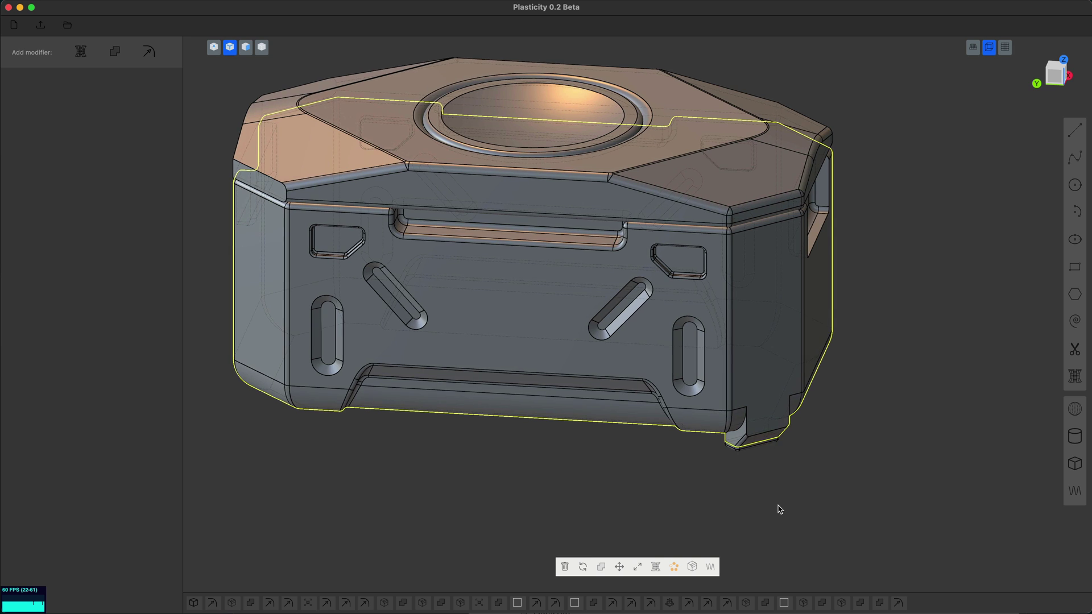
pyautogui.scroll(-5, 781, 505)
pyautogui.moveTo(896, 371)
pyautogui.mouseDown(button='middle')
pyautogui.moveTo(862, 390)
pyautogui.moveTo(879, 375)
pyautogui.mouseUp(button='middle')
pyautogui.click(1002, 422)
pyautogui.click(1075, 294)
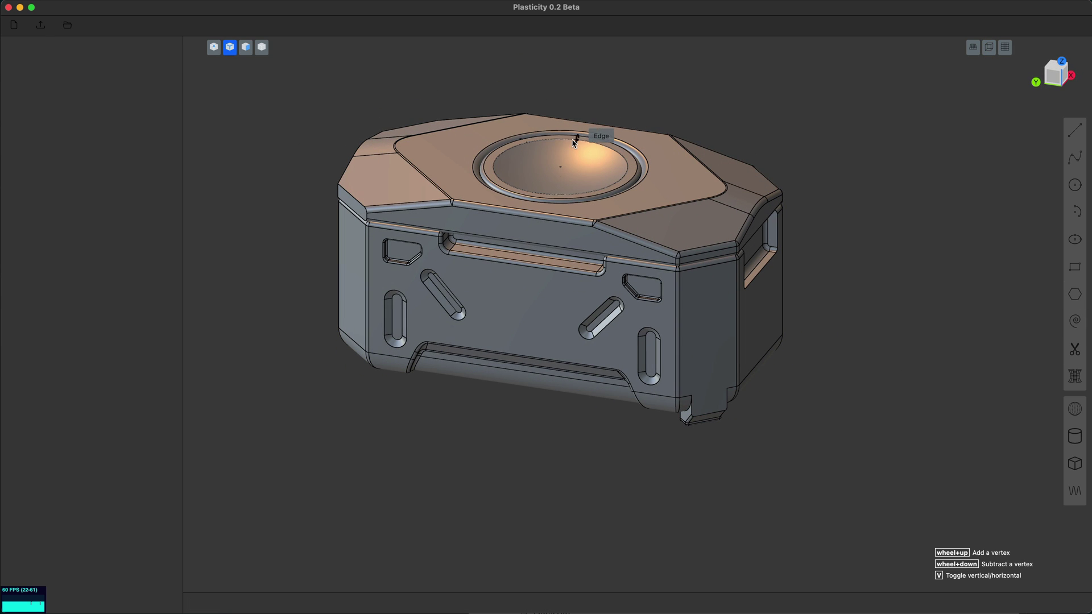
pyautogui.click(561, 172)
pyautogui.press('Escape')
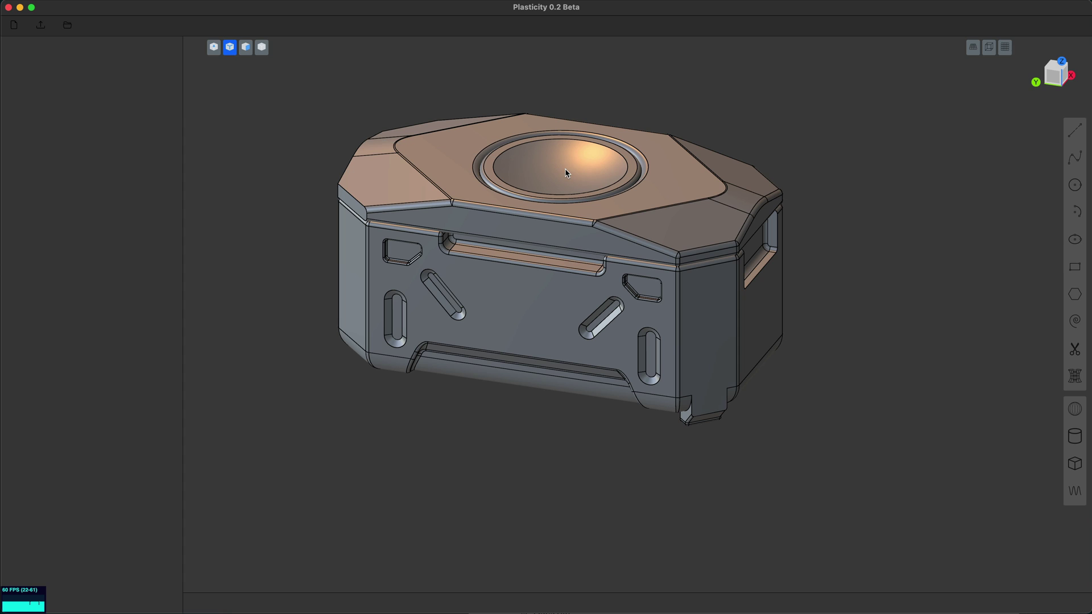
# - Draw a three-sided polygon centred over the round dish on top of the lid
pyautogui.press('p')
pyautogui.click(562, 169)
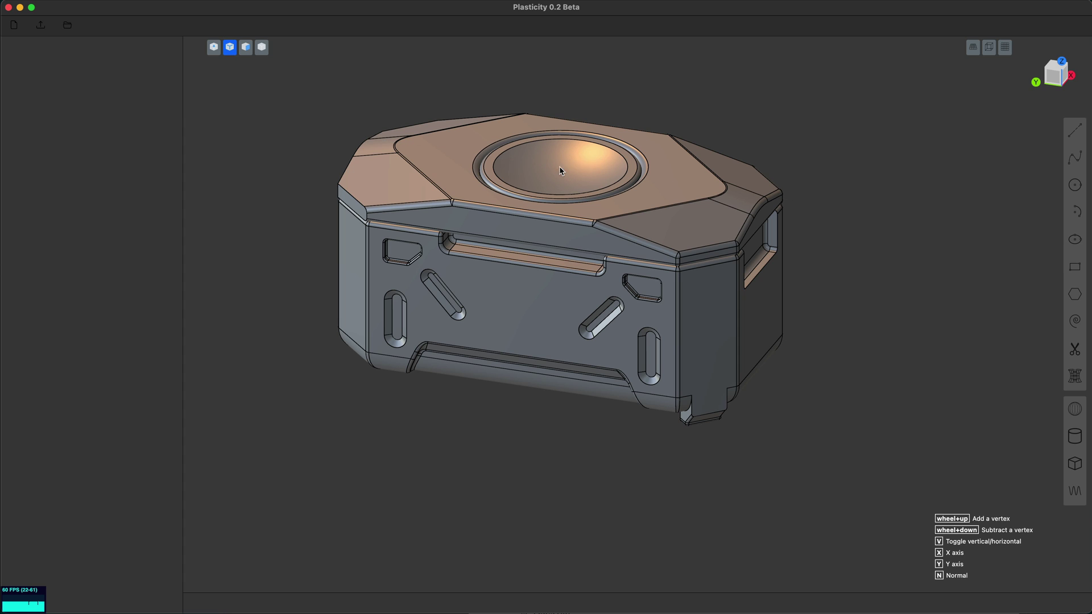
pyautogui.scroll(-1, 592, 173)
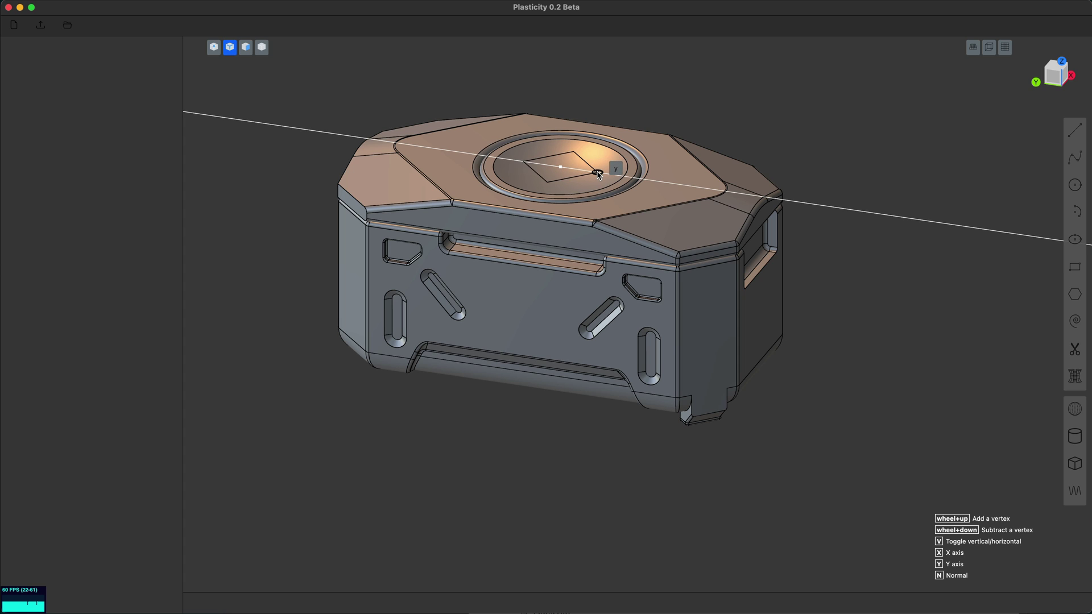
pyautogui.scroll(-1, 598, 174)
pyautogui.click(603, 177)
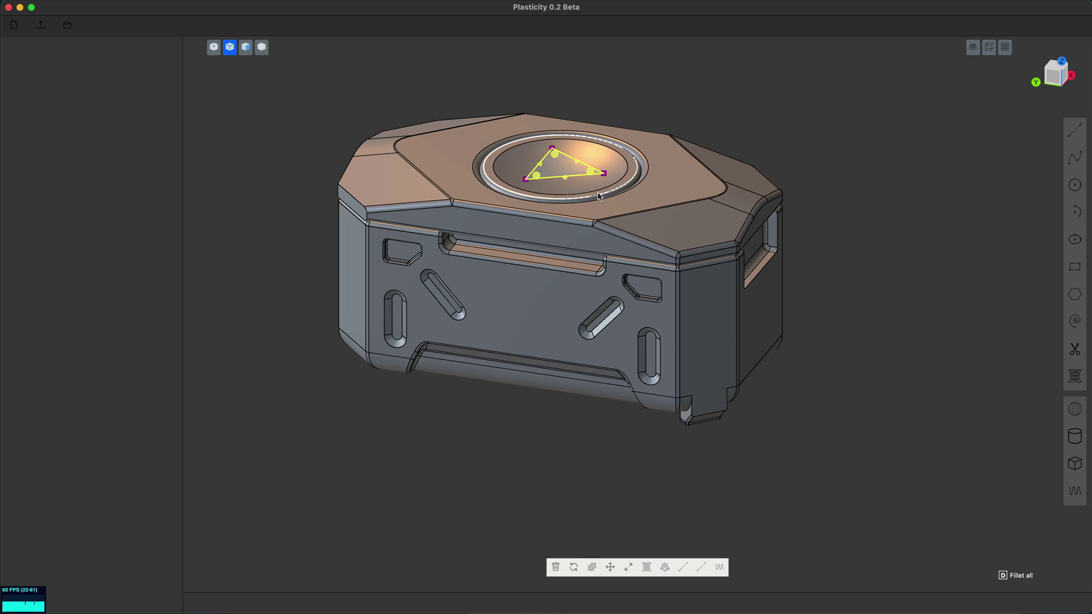
pyautogui.press('4')
pyautogui.click(590, 192)
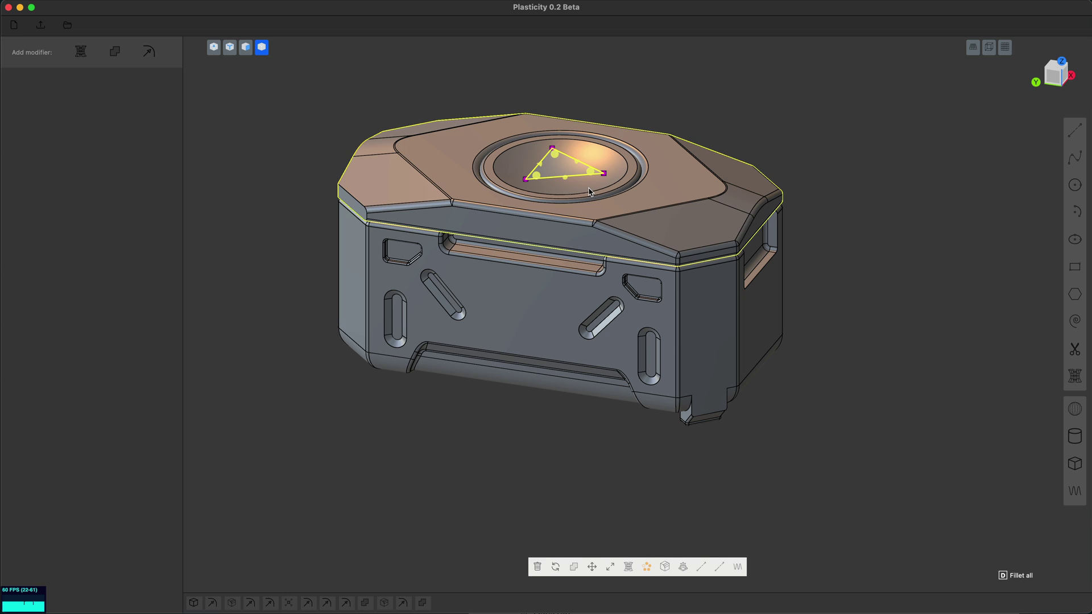
pyautogui.press('3')
pyautogui.click(559, 166)
pyautogui.press('e')
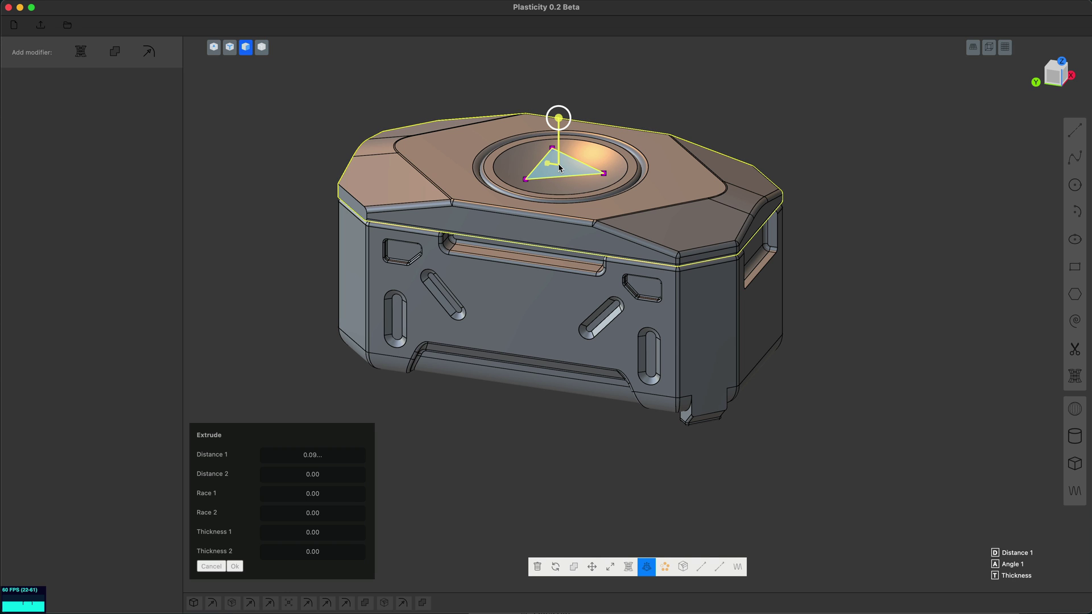
pyautogui.press('Escape')
# - Extrude the triangle down into the lid's dish by about -0.25 and union it with the lid
pyautogui.click(560, 167)
pyautogui.press('e')
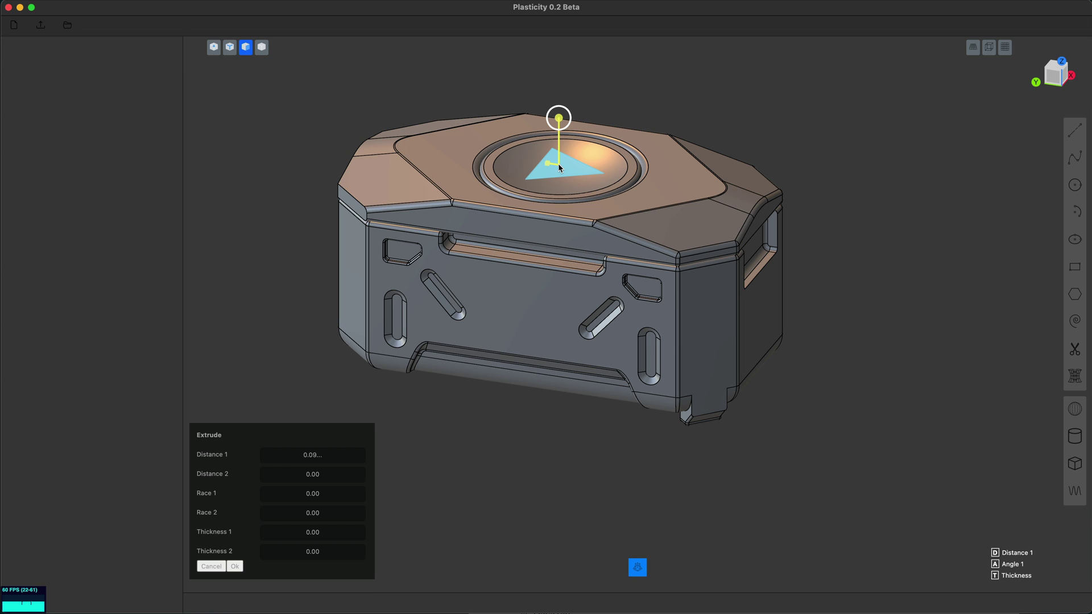
pyautogui.click(610, 199)
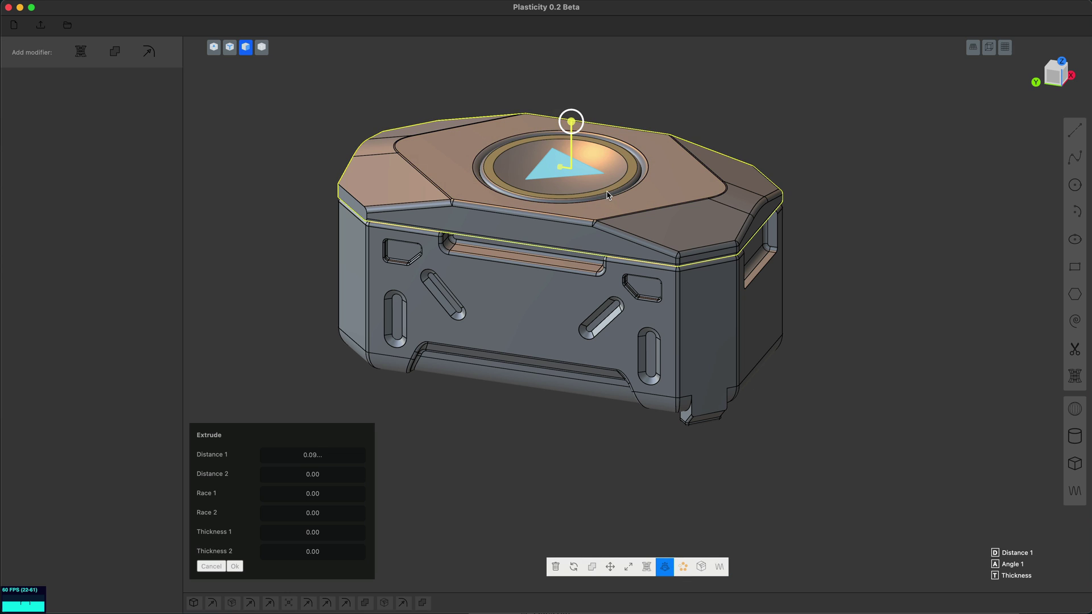
pyautogui.press('d')
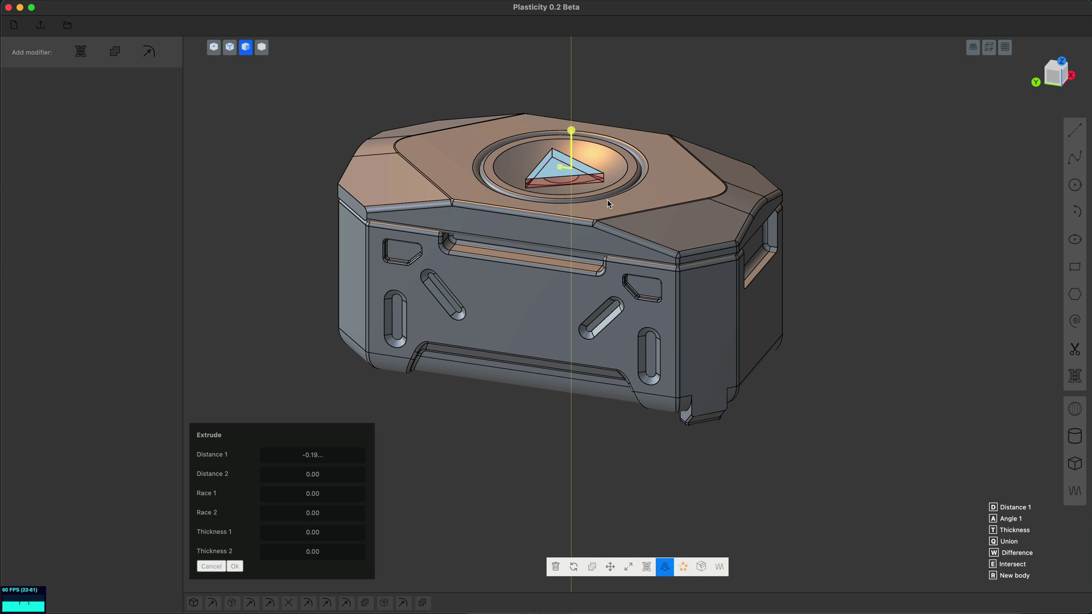
pyautogui.press('q')
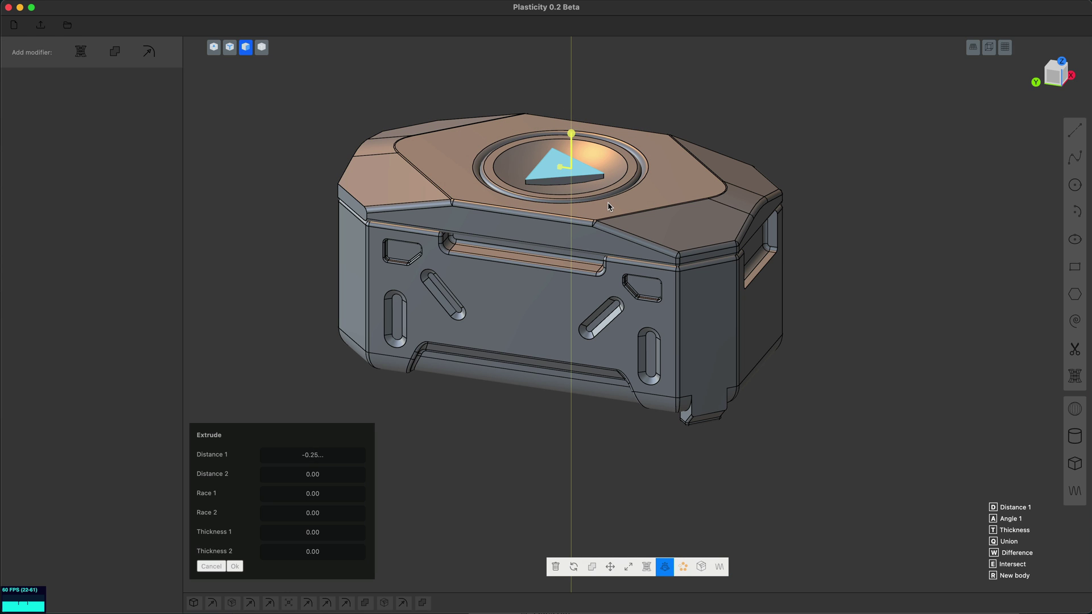
pyautogui.press('Return')
# - Fillet the edges where the triangle meets the dish with unequal distances of about 0.15 and 0.08
pyautogui.press('2')
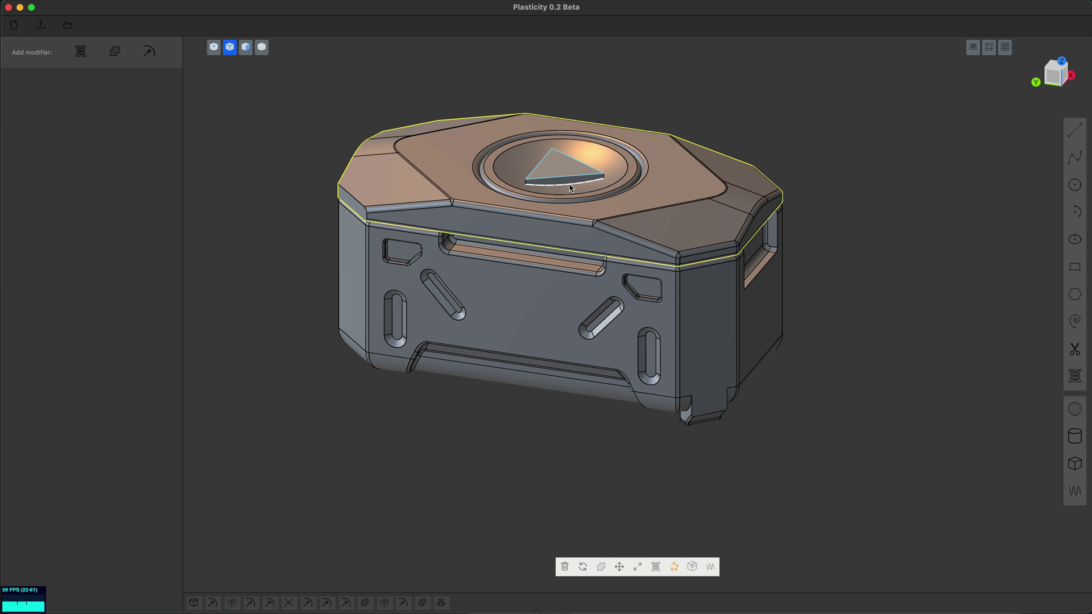
pyautogui.click(570, 185)
pyautogui.moveTo(550, 185); pyautogui.dragTo(693, 191, button='middle')
pyautogui.click(693, 196)
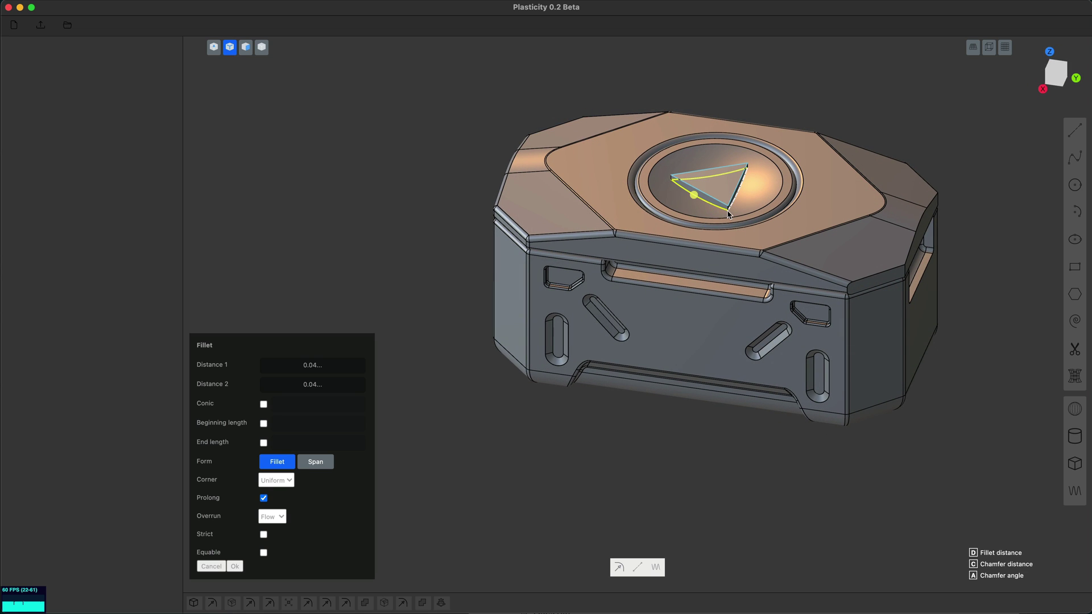
pyautogui.press('d')
pyautogui.moveTo(734, 216); pyautogui.dragTo(737, 219)
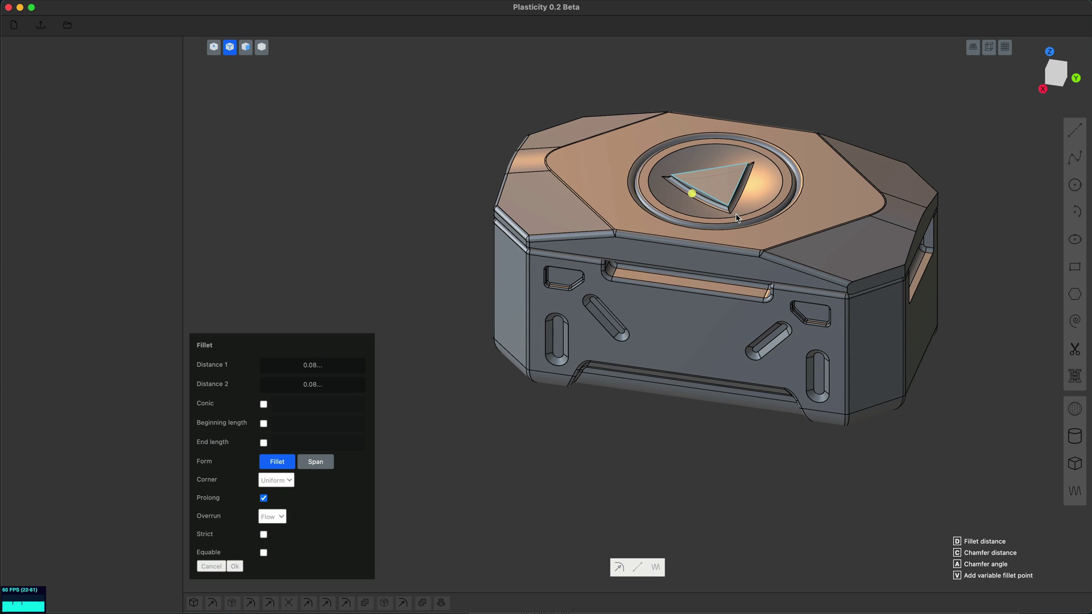
pyautogui.moveTo(319, 388); pyautogui.dragTo(341, 366)
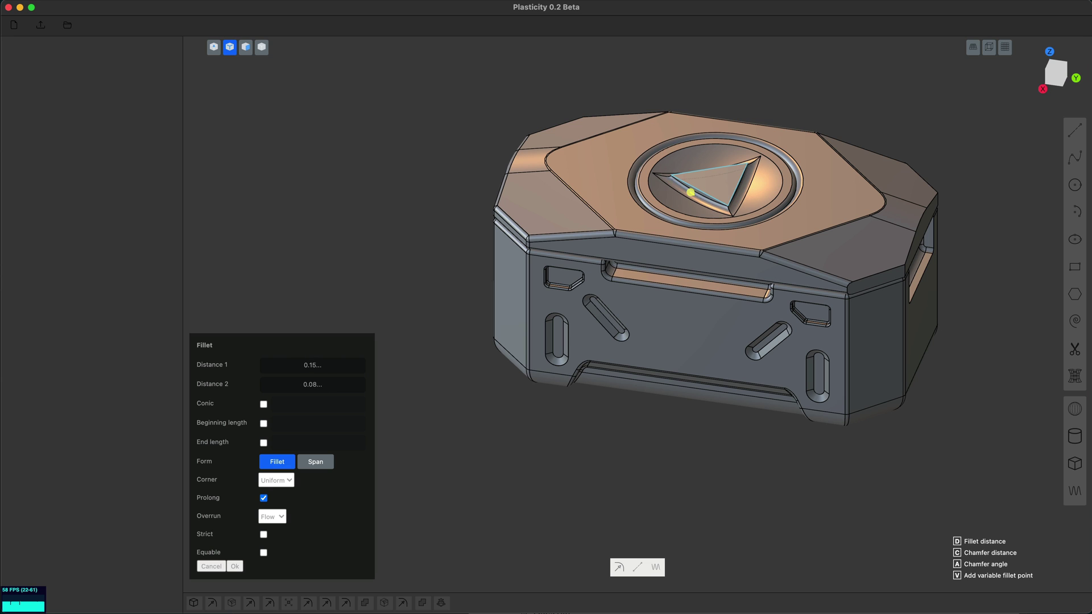
pyautogui.moveTo(551, 370); pyautogui.dragTo(544, 353, button='middle')
pyautogui.press('Return')
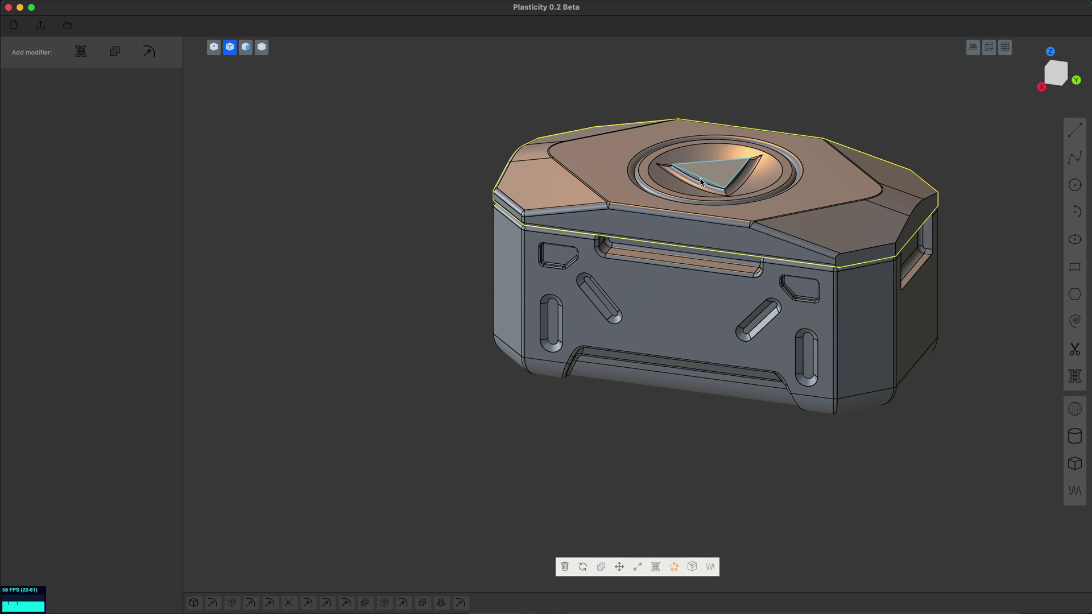
pyautogui.press('Escape')
# - Fillet the outer edge of the rectangular recess on the box's positive-Y end by about 0.10
pyautogui.moveTo(729, 376); pyautogui.dragTo(481, 397, button='middle')
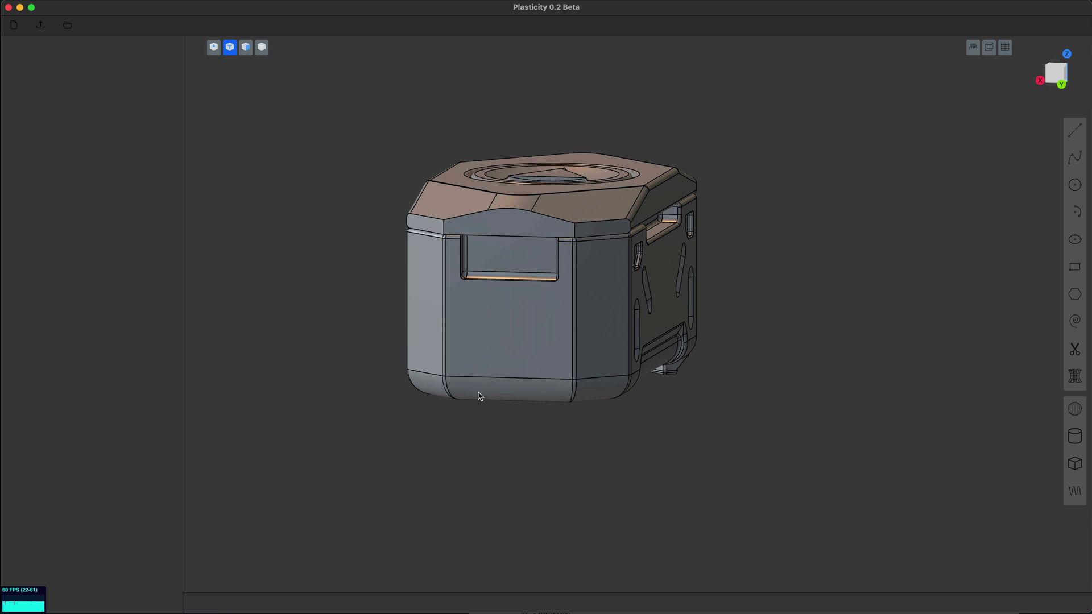
pyautogui.click(505, 280)
pyautogui.press('f')
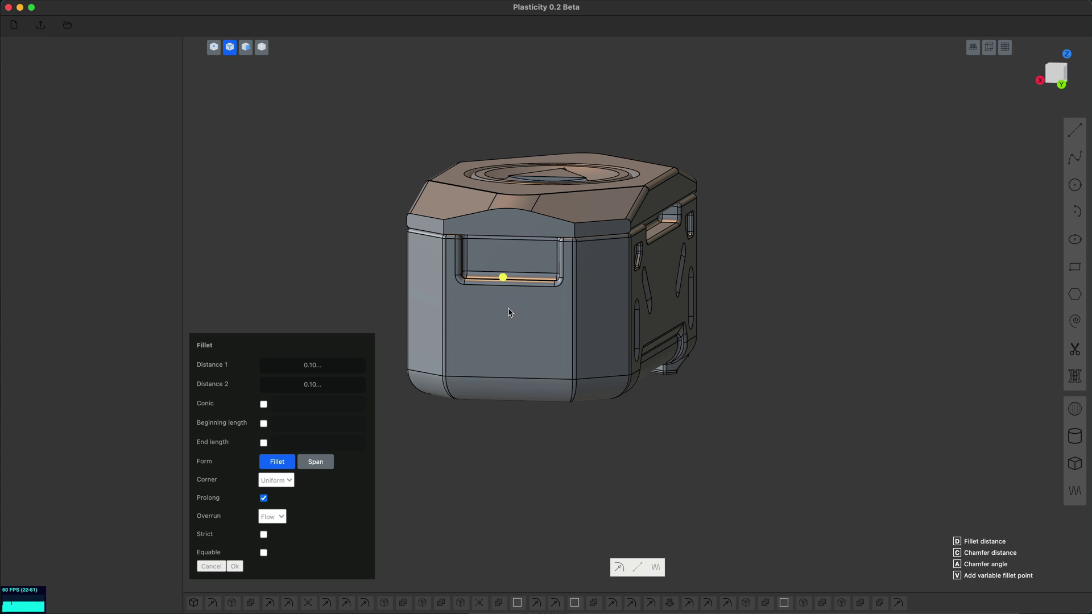
pyautogui.click(533, 337)
# - Try to mirror the box body about its centre plane and union the two halves
pyautogui.moveTo(533, 337); pyautogui.dragTo(528, 366, button='middle')
pyautogui.hotkey('alt', 'x')
pyautogui.click(609, 405)
pyautogui.click(829, 434)
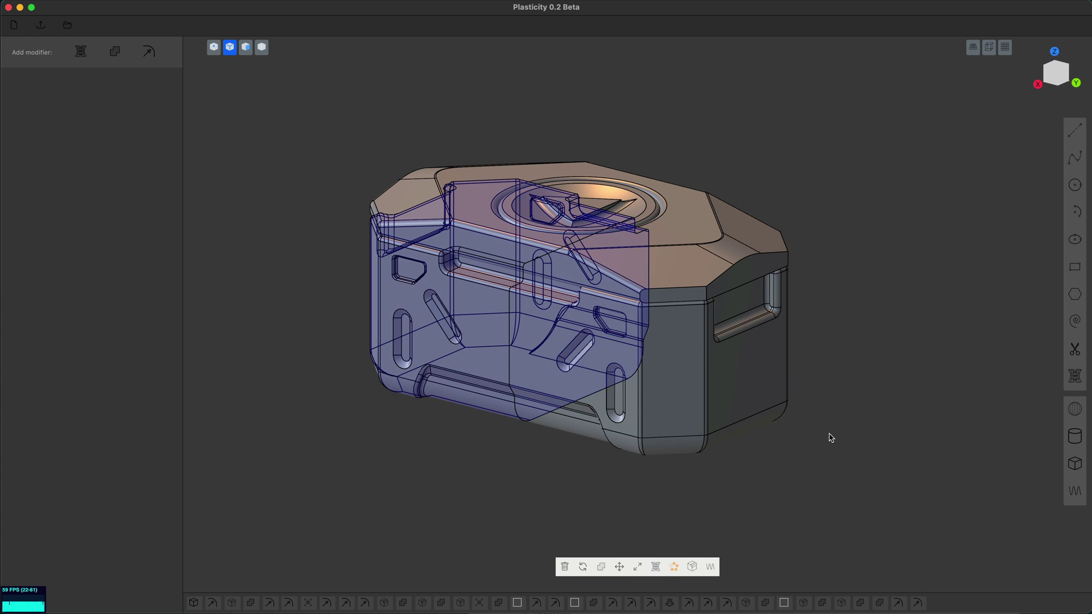
pyautogui.moveTo(415, 446); pyautogui.dragTo(622, 452, button='middle')
pyautogui.press('q')
pyautogui.press('Return')
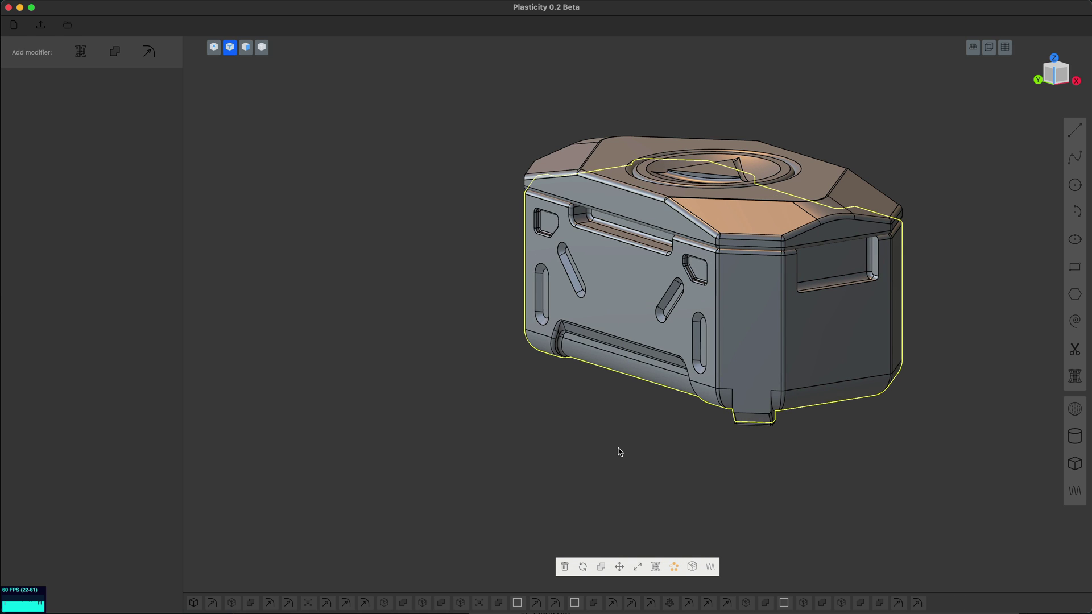
# - Fillet the outer edge of the rectangular recess on the end beside the foot by about 0.14
pyautogui.click(815, 298)
pyautogui.press('f')
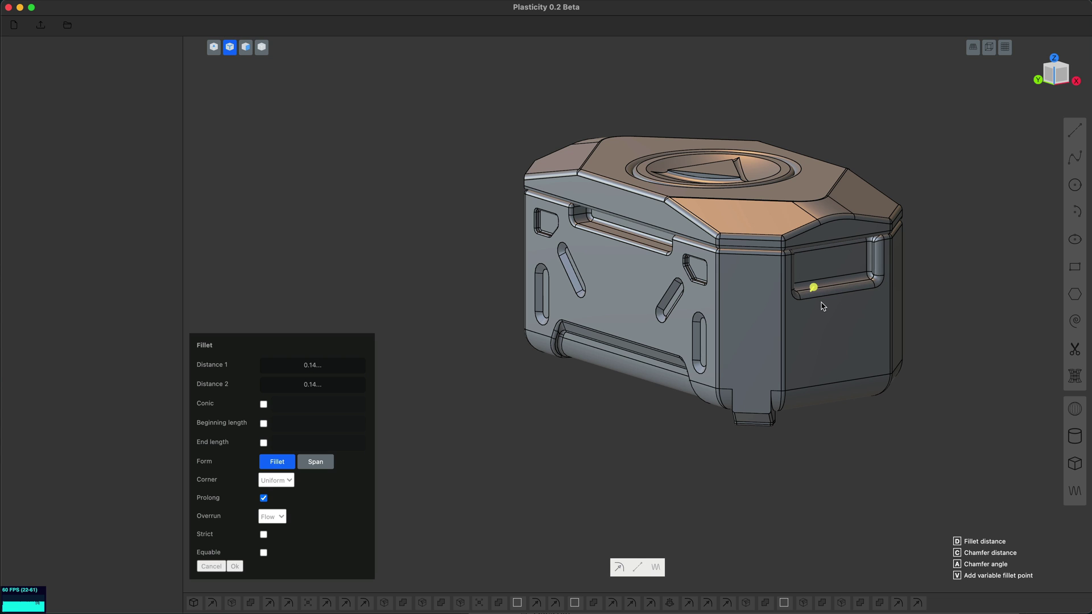
pyautogui.click(843, 381)
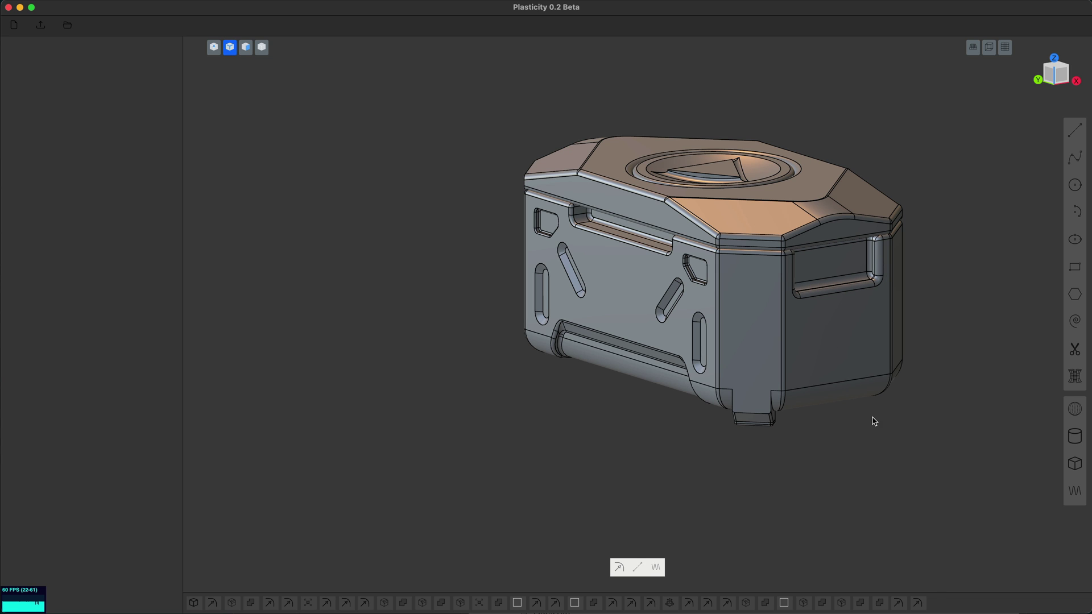
# - Mirror the box body along the Y axis with Cut enabled and union the halves, repeating the foot at the opposite end
pyautogui.moveTo(870, 420); pyautogui.dragTo(892, 429, button='middle')
pyautogui.hotkey('alt', 'x')
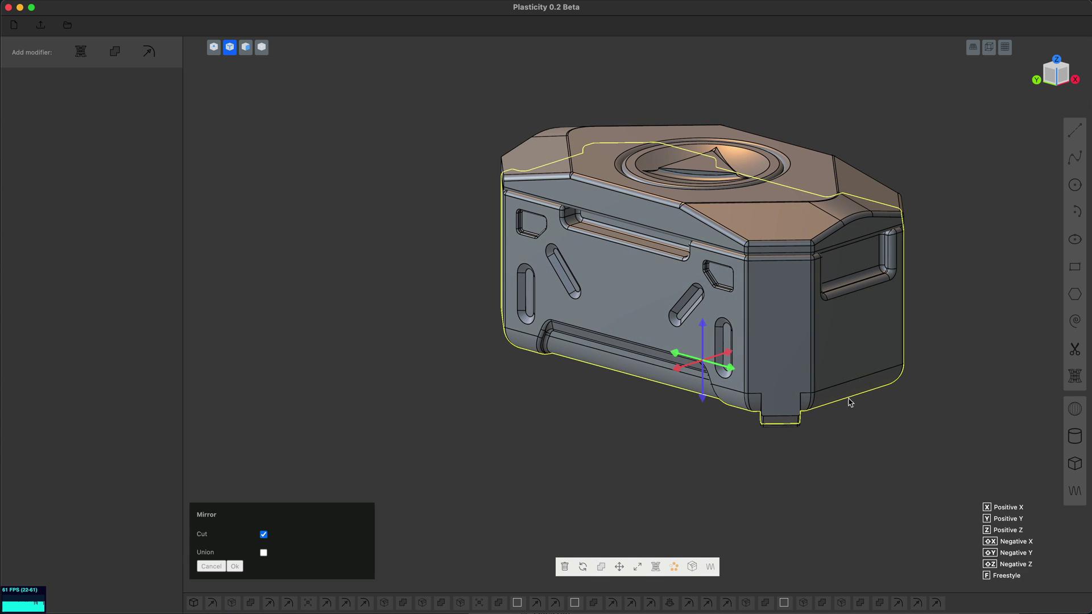
pyautogui.click(733, 369)
pyautogui.press('Return')
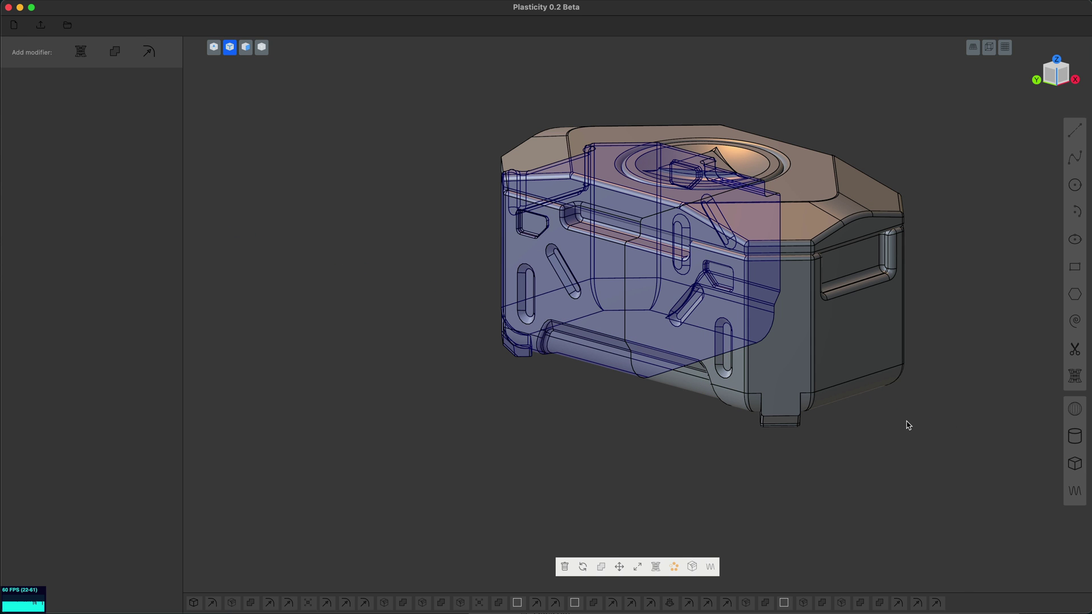
pyautogui.moveTo(893, 428); pyautogui.dragTo(770, 432, button='middle')
pyautogui.hotkey('alt', 'x')
pyautogui.press('Escape')
pyautogui.press('q')
pyautogui.press('Return')
# - Mirror the box body along the X axis with Cut enabled and union the halves, giving all four corners a foot
pyautogui.hotkey('alt', 'x')
pyautogui.click(690, 376)
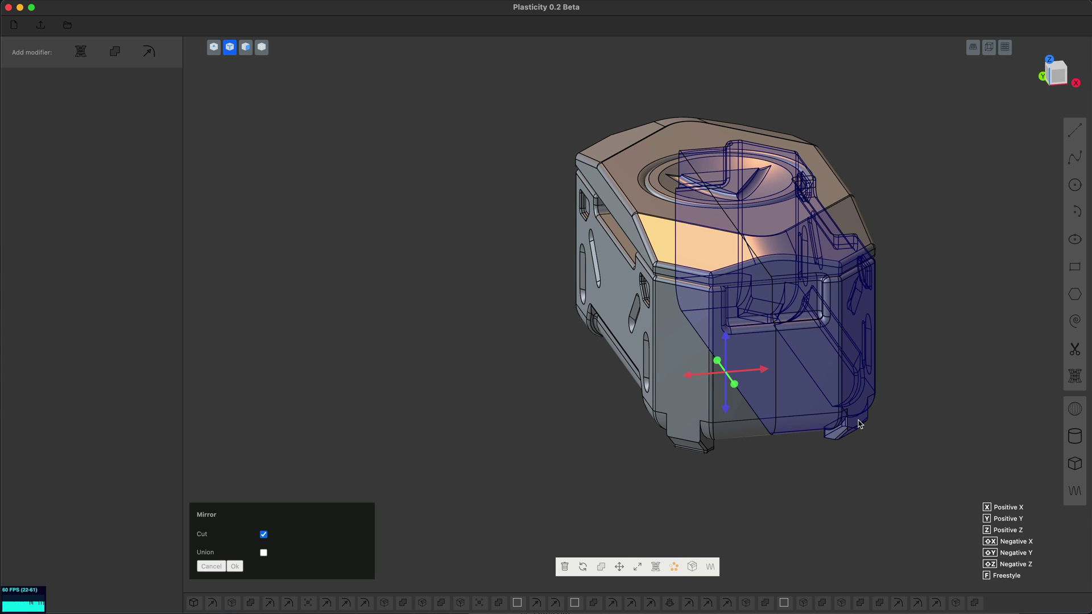
pyautogui.press('Return')
pyautogui.moveTo(912, 474); pyautogui.dragTo(958, 473, button='middle')
pyautogui.press('q')
pyautogui.press('Return')
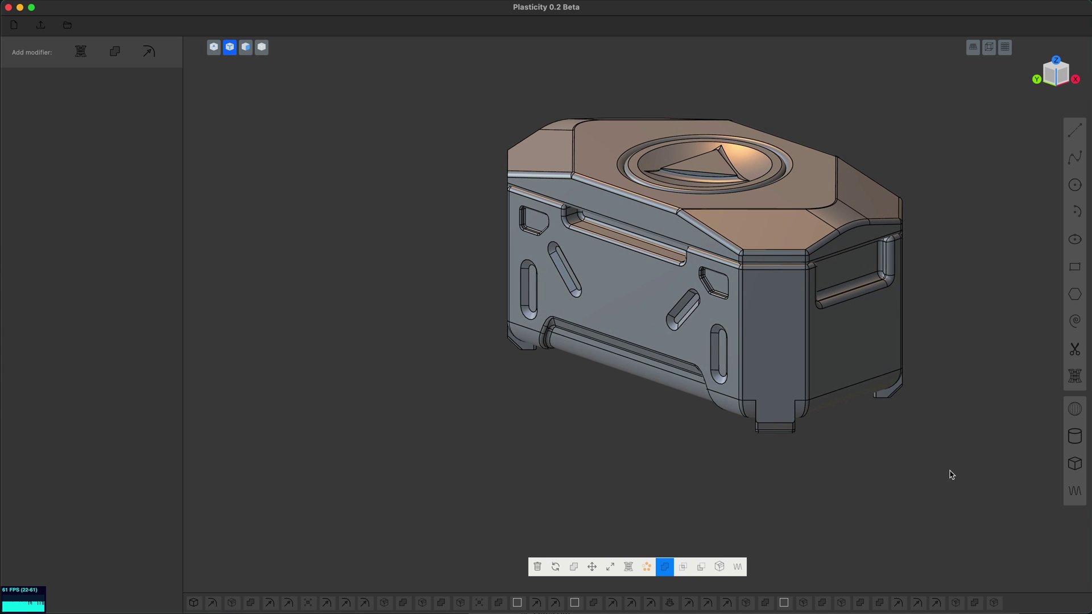
pyautogui.moveTo(854, 464); pyautogui.dragTo(843, 447, button='middle')
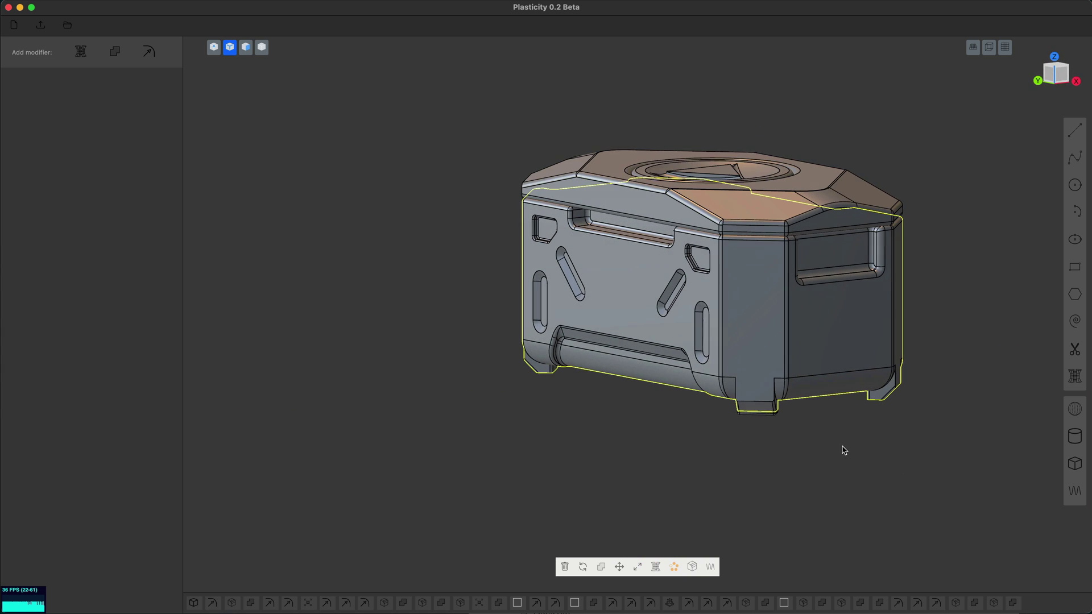
# - Mirror the separate foot pad along the X axis onto the neighbouring foot
pyautogui.press('4')
pyautogui.click(765, 413)
pyautogui.hotkey('alt', 'x')
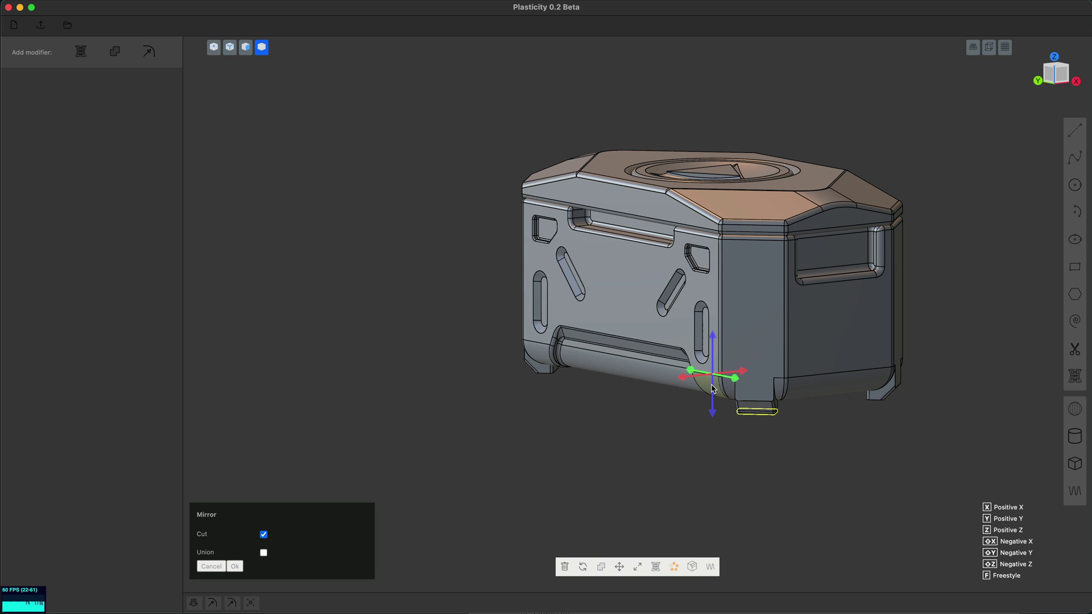
pyautogui.click(682, 376)
pyautogui.press('Return')
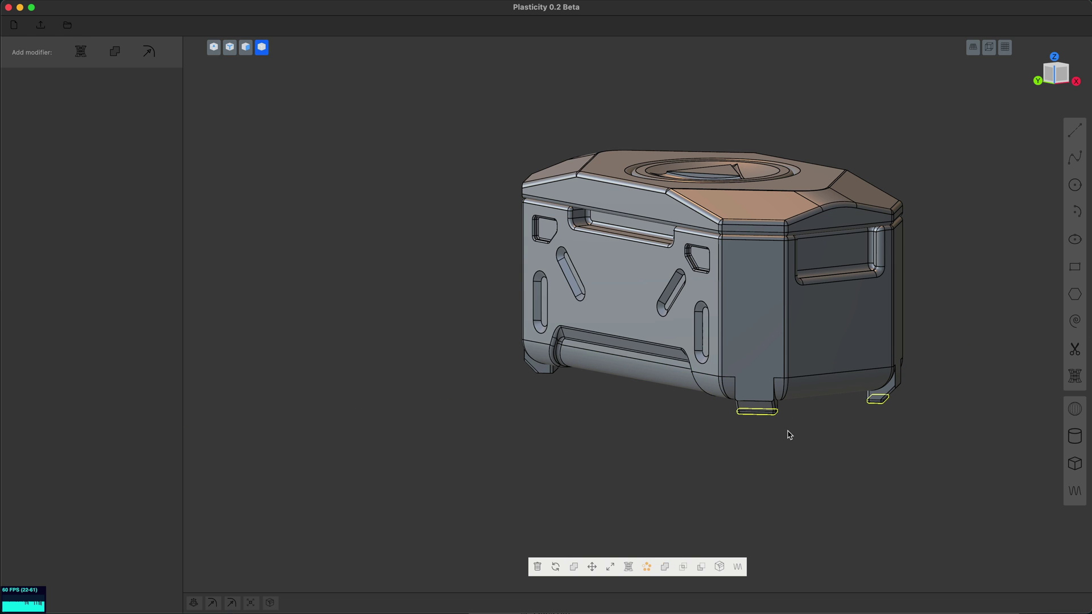
# - Mirror both foot pads along the Y axis onto the remaining two feet and clear the selection
pyautogui.hotkey('alt', 'x')
pyautogui.click(736, 380)
pyautogui.press('Return')
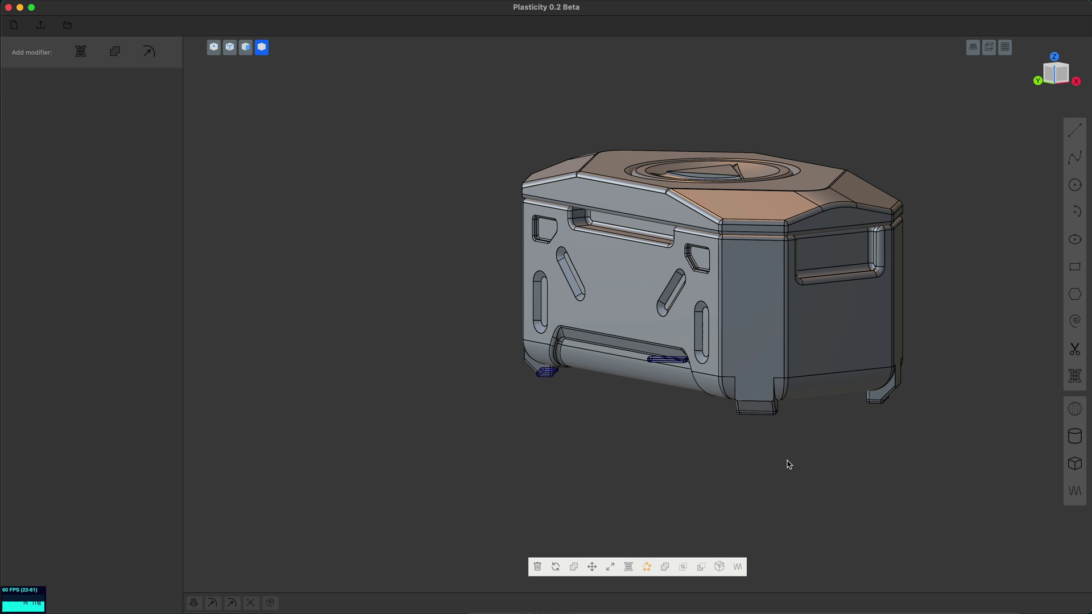
pyautogui.moveTo(788, 466); pyautogui.dragTo(709, 479, button='middle')
pyautogui.click(867, 471)
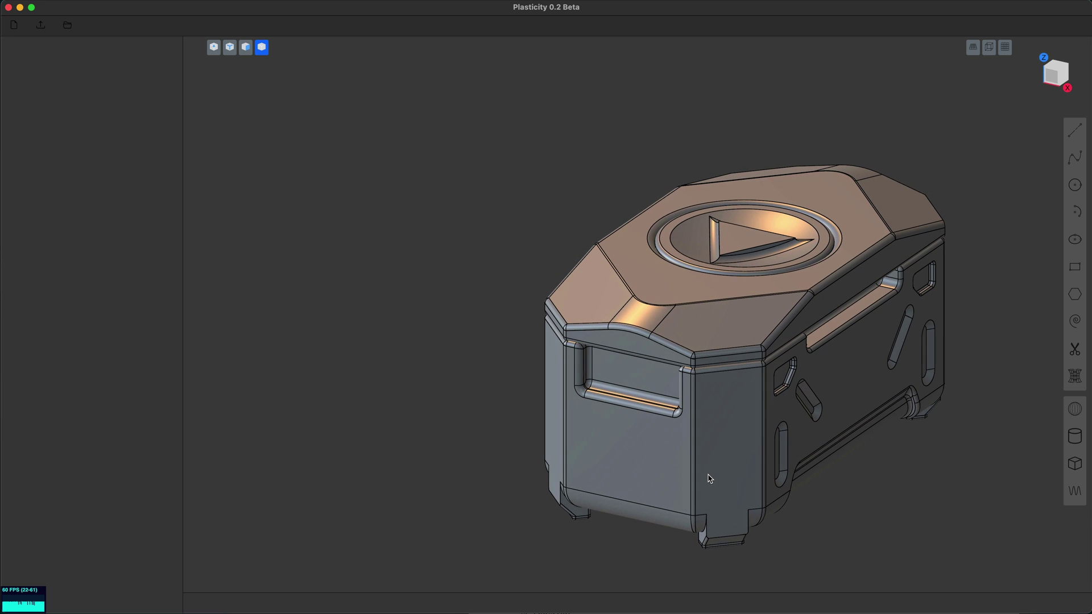